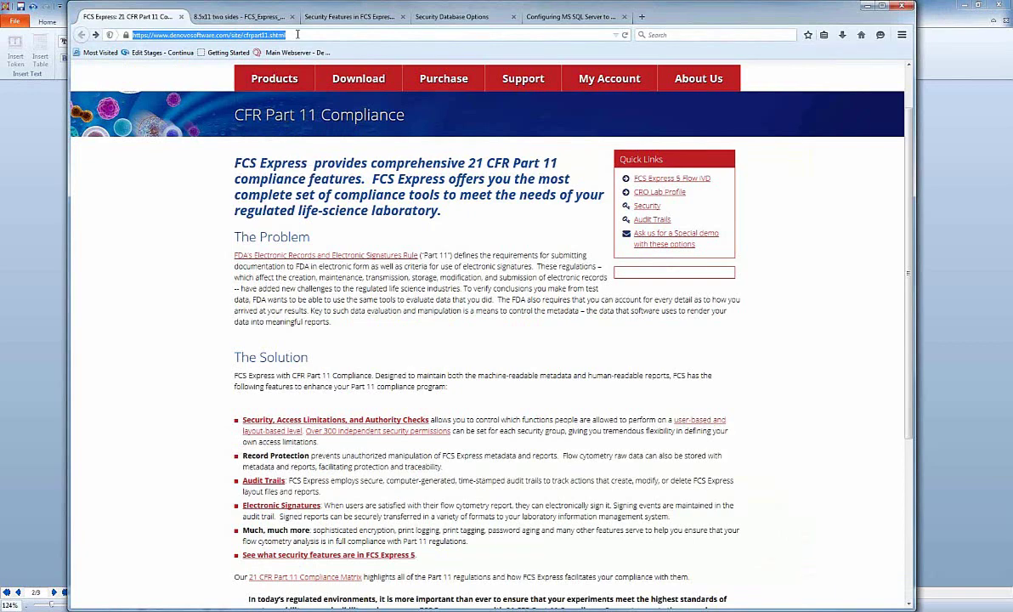
Open the FCS_Express_CFR_table.pdf compliance matrix from the Electronic Signatures link.
left_click(187, 384)
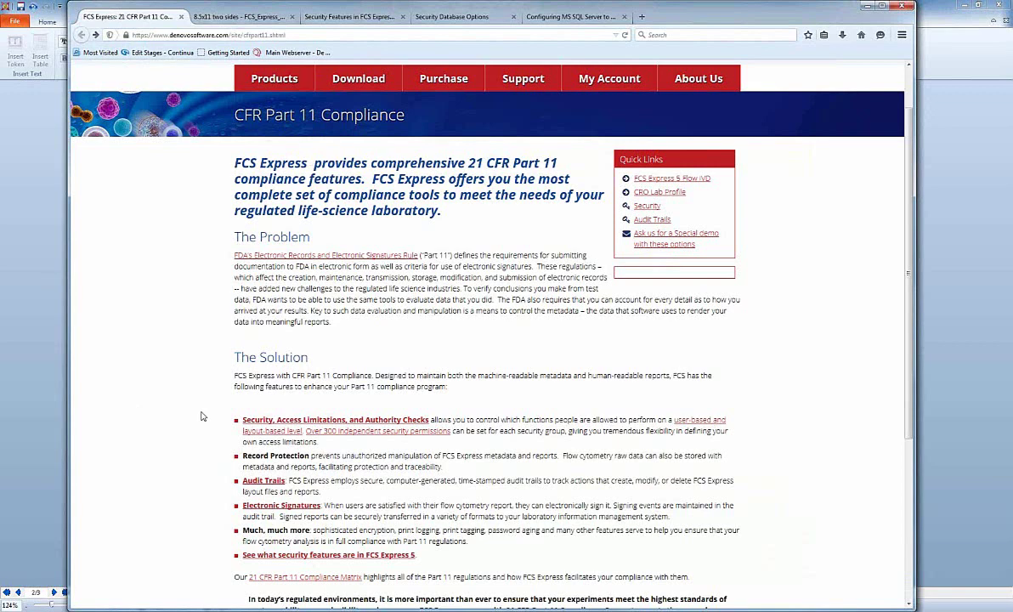
left_click(275, 505)
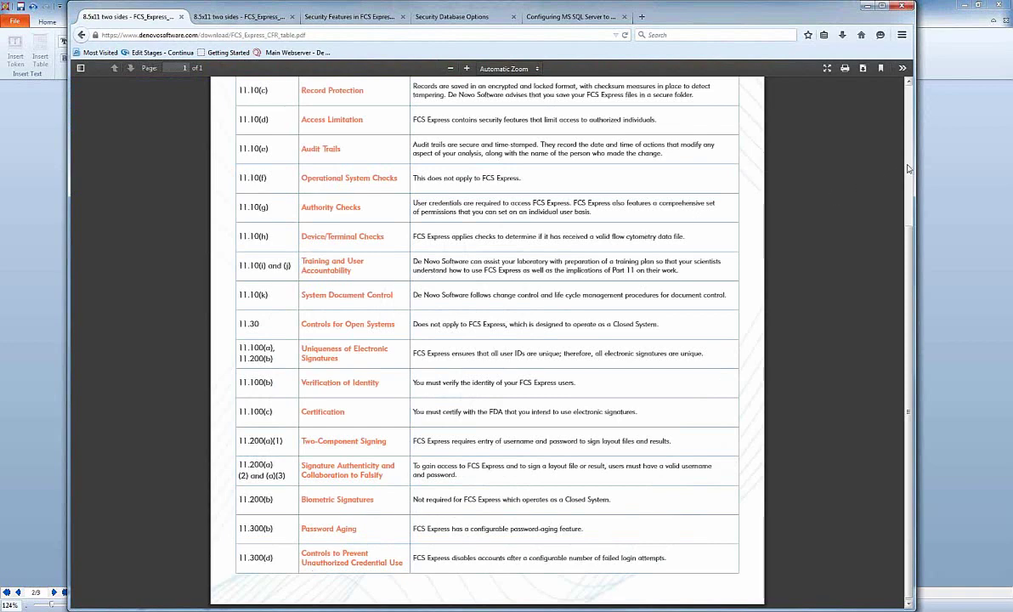
scroll(907, 169, "up", 5)
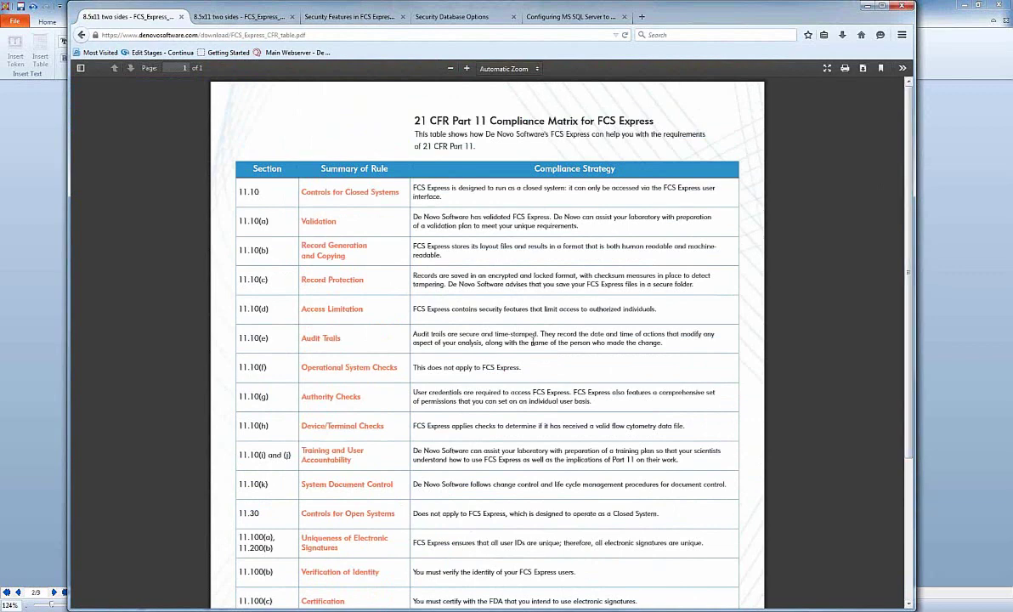
left_click_drag(301, 398, 359, 403)
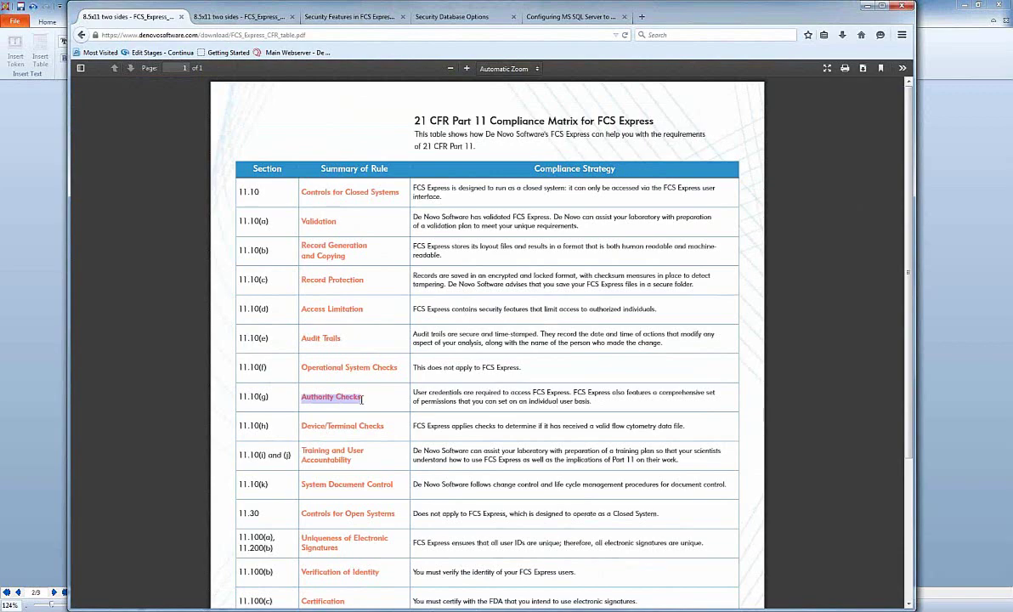
scroll(545, 418, "down", 2)
scroll(544, 418, "down", 4)
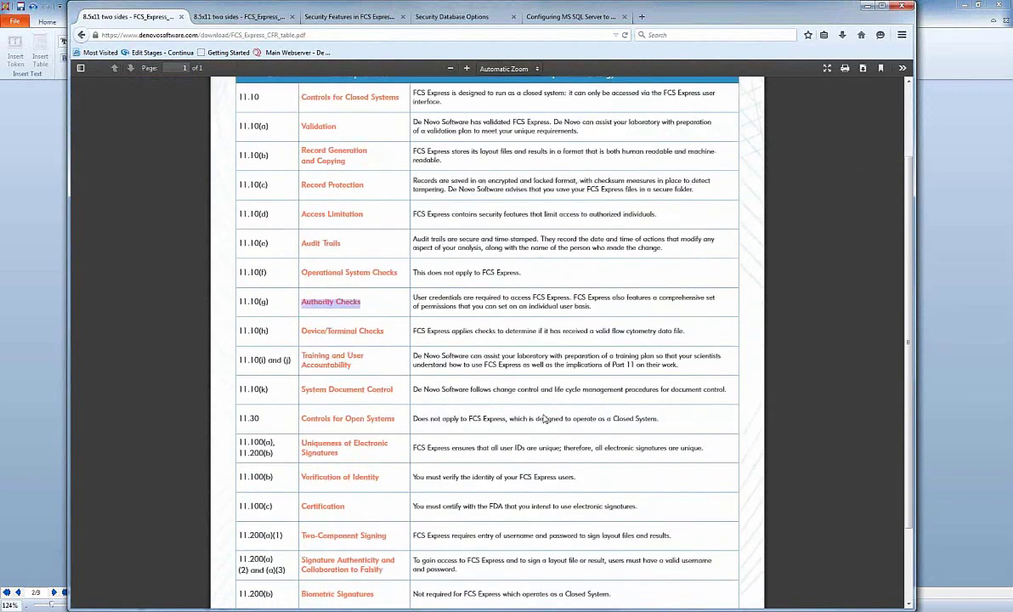
left_click_drag(308, 529, 358, 534)
left_click(357, 534)
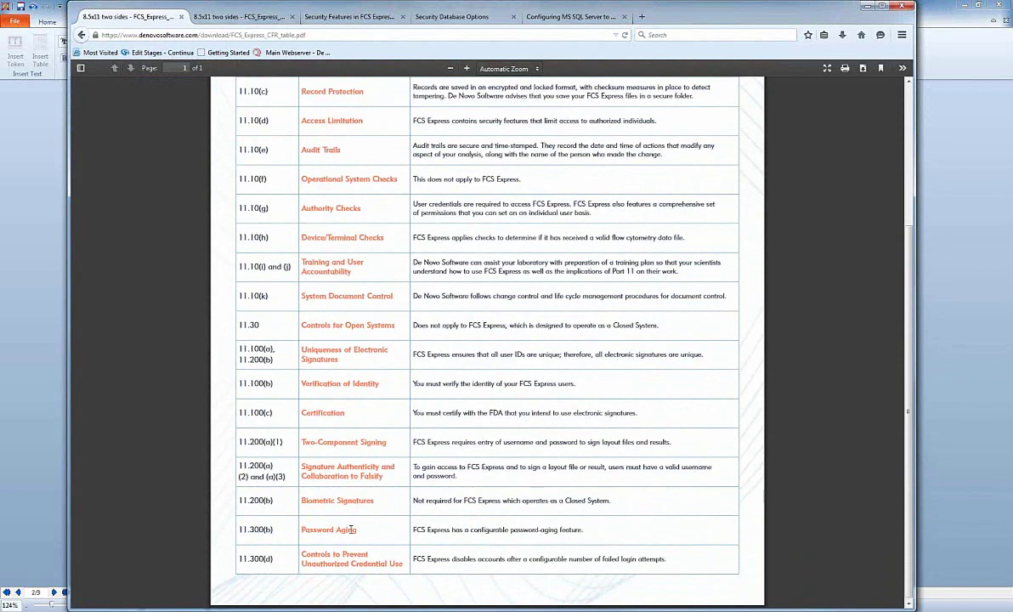
scroll(351, 530, "down", 1)
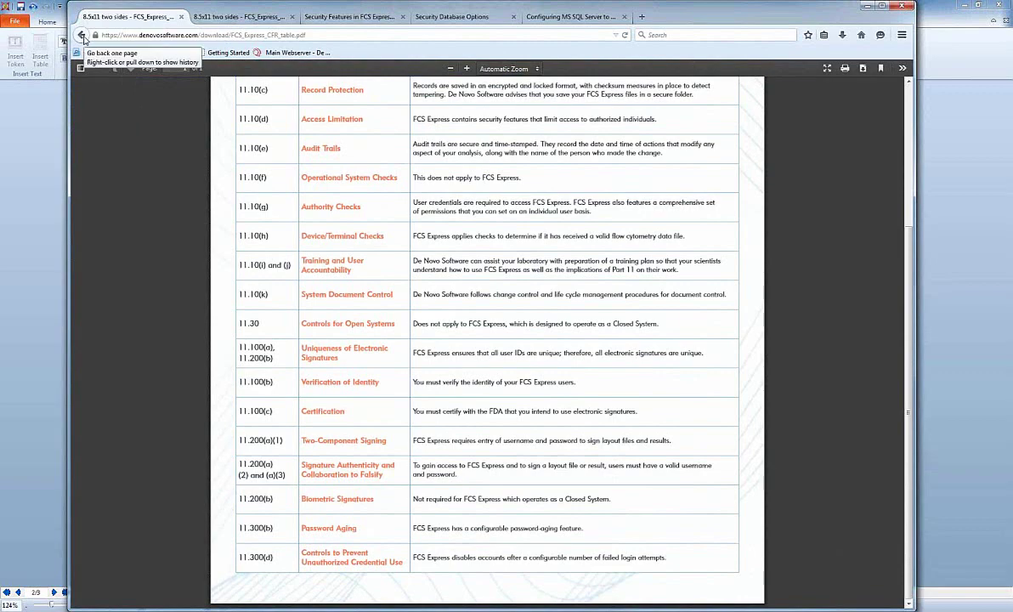
Go back to the CFR Part 11 Compliance page, then bring FCS Express's Security System Overview slide forward.
left_click(82, 38)
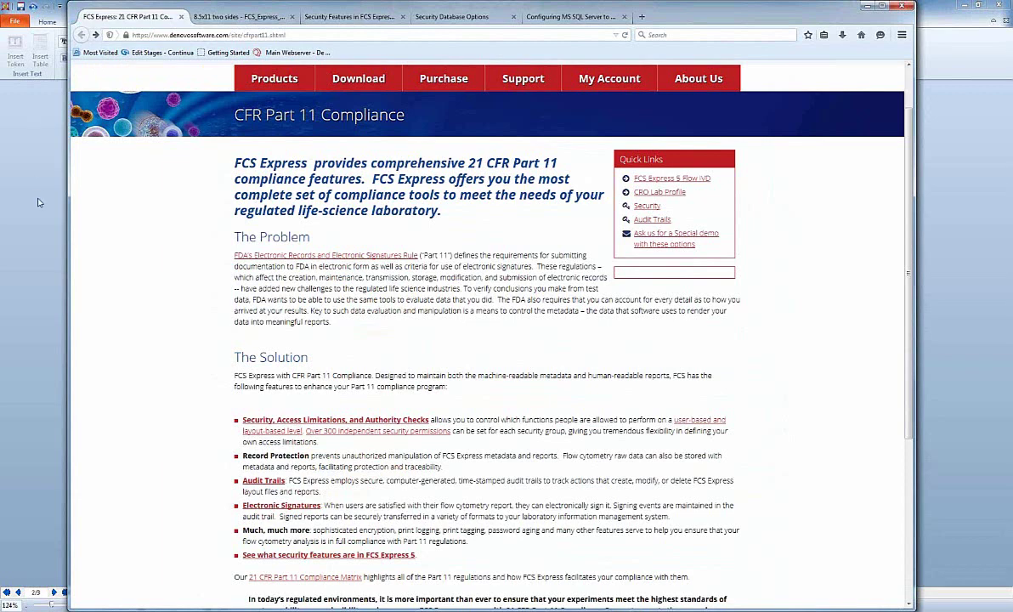
key("alt+Tab")
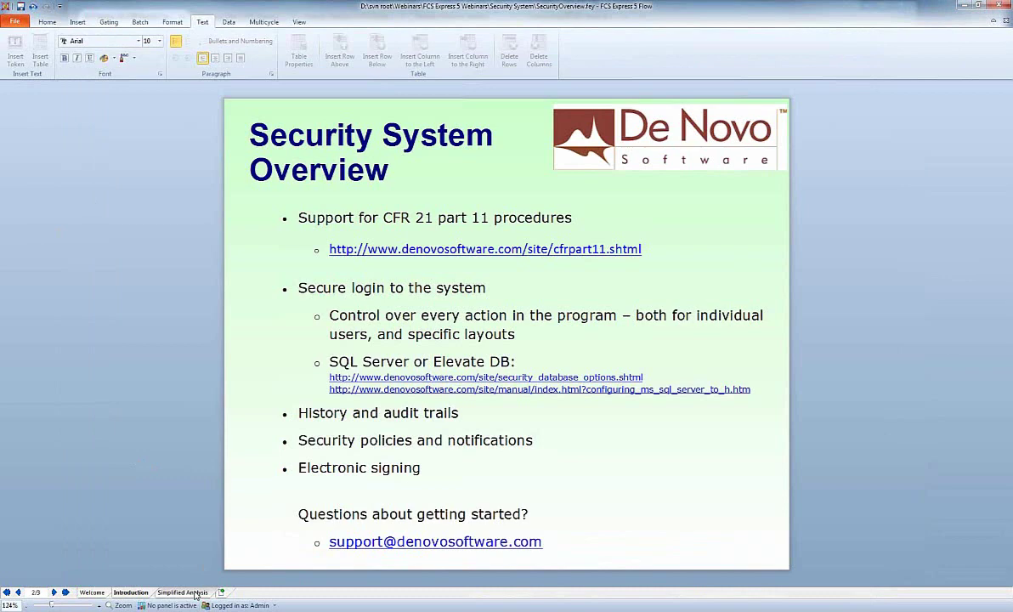
View the Simplified Analysis page, then show the File backstage with recent documents.
left_click(188, 592)
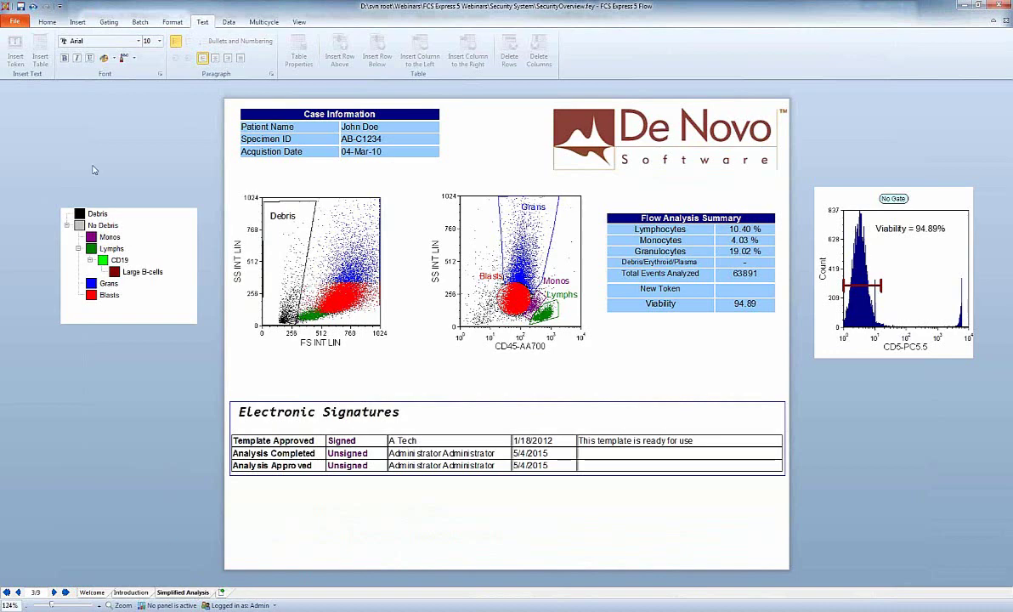
left_click(17, 22)
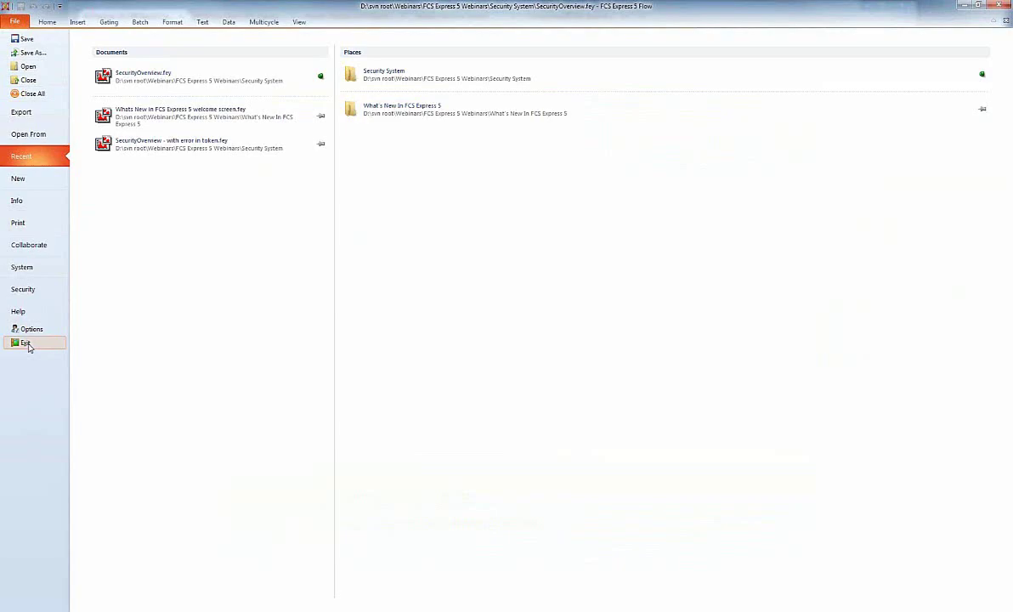
Exit FCS Express, minimize Firefox, and relaunch FCS Express to its login dialog.
left_click(25, 344)
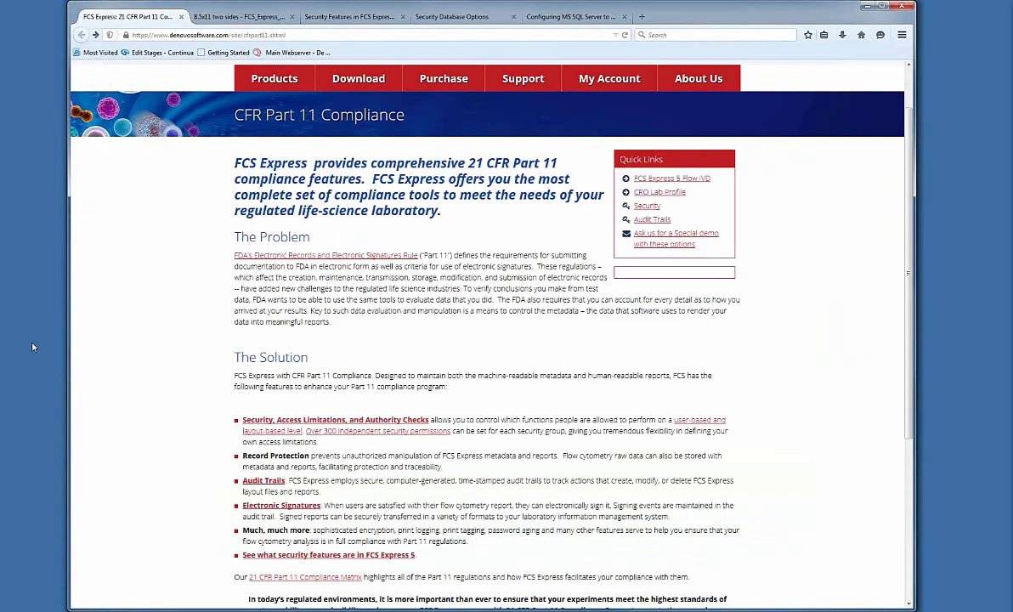
left_click(864, 6)
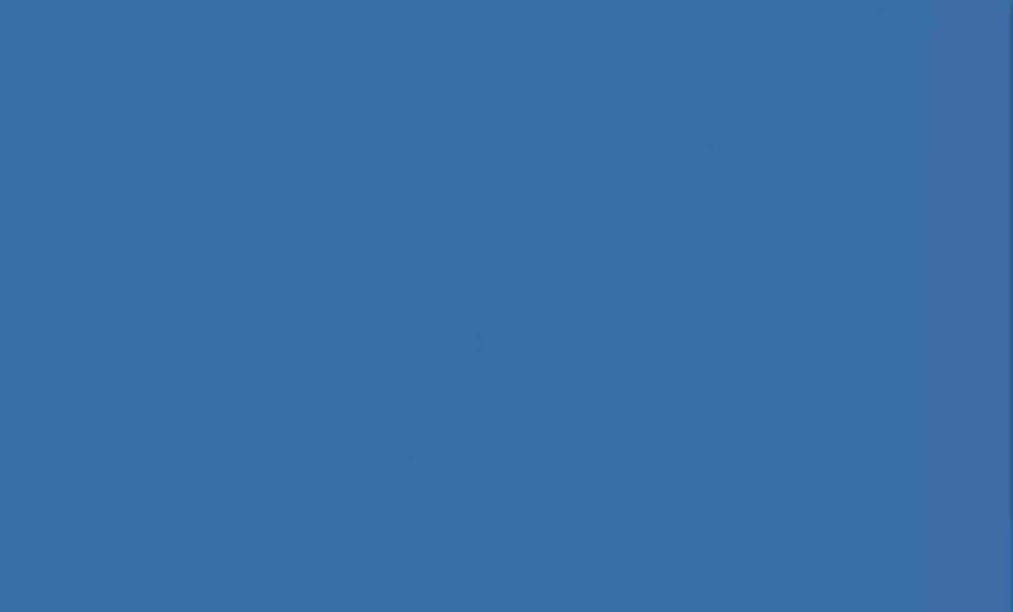
left_click(513, 384)
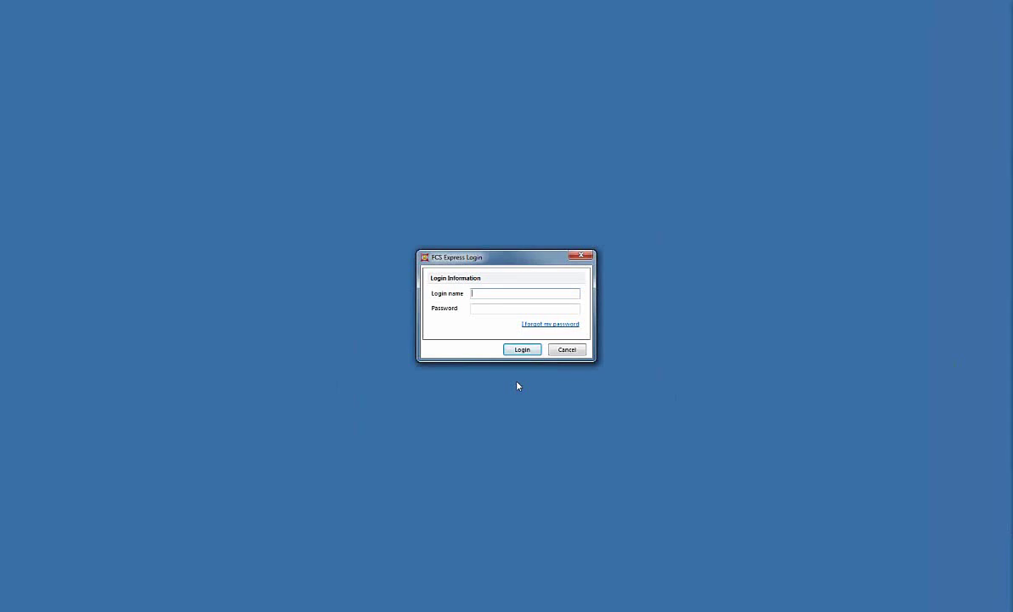
Log in as the administrator, retyping the password after the invalid-password rejection.
type("admin")
key("Tab")
type("••••••••")
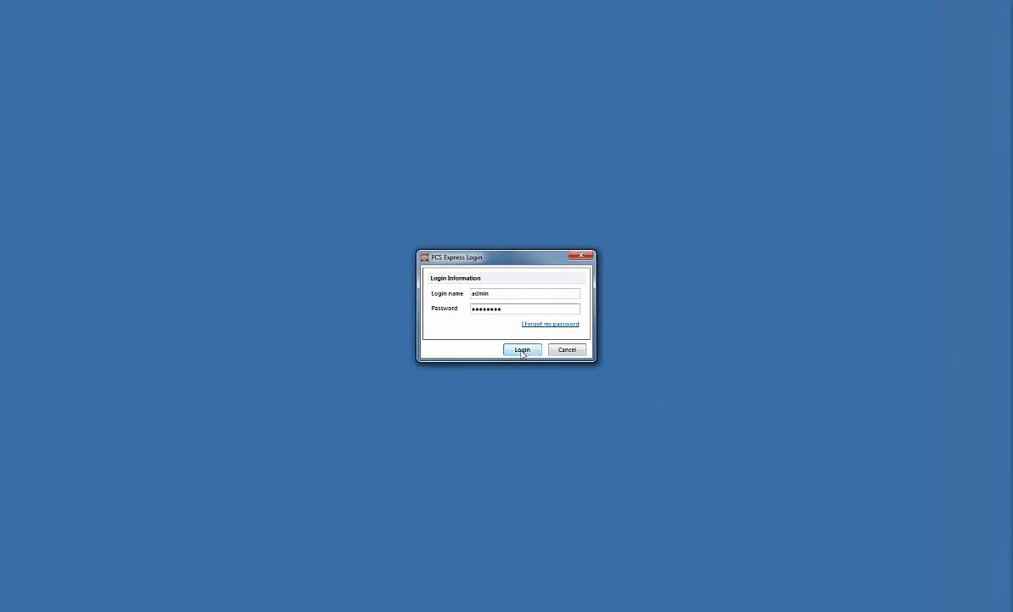
left_click(521, 350)
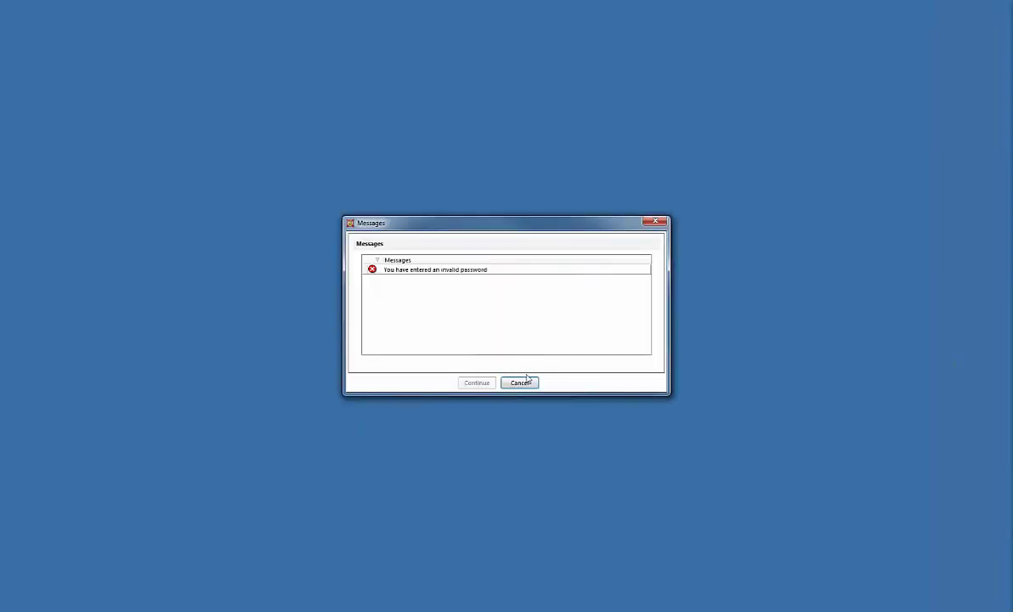
left_click(519, 383)
double_click(501, 308)
type("********")
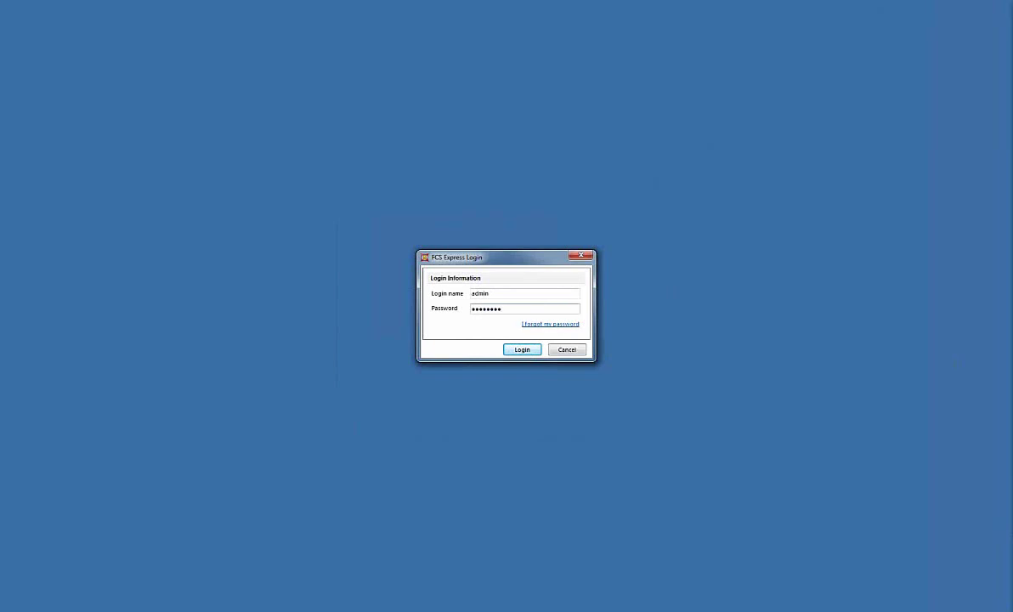
key("Return")
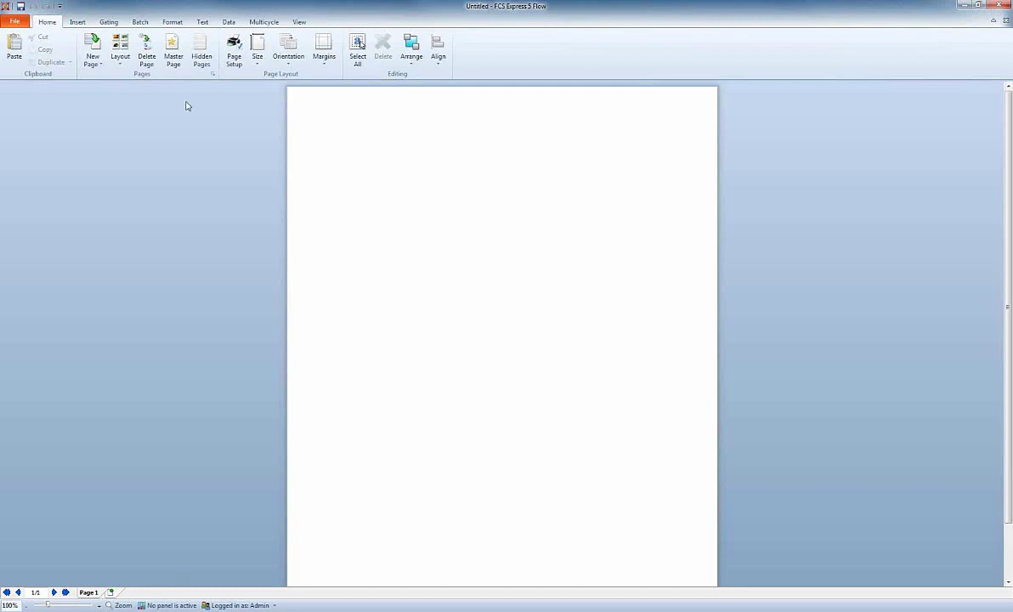
Reopen SecurityOverview.fey from recent documents and switch to its Simplified Analysis page.
left_click(16, 23)
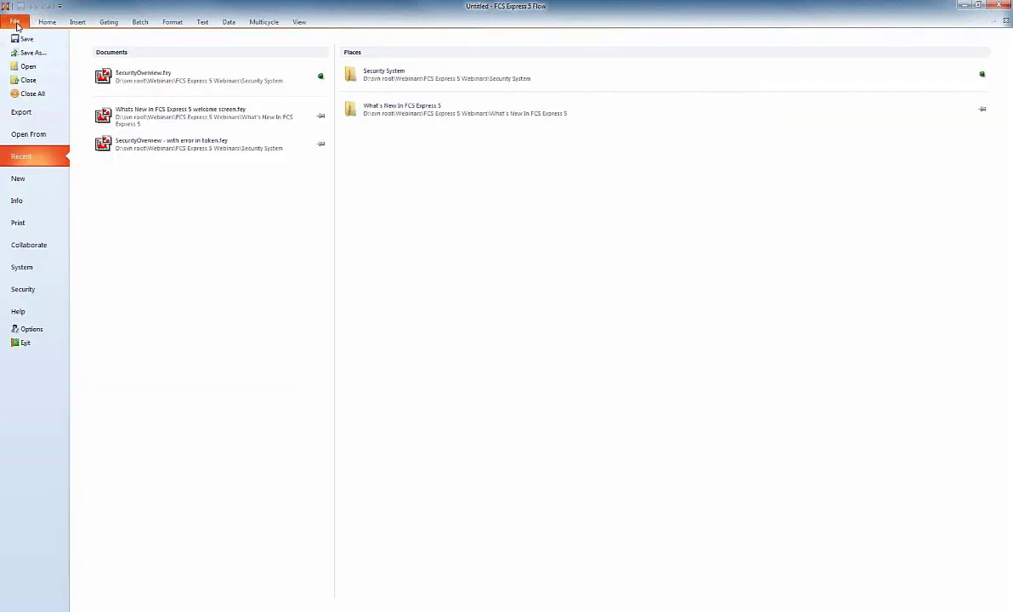
left_click(213, 85)
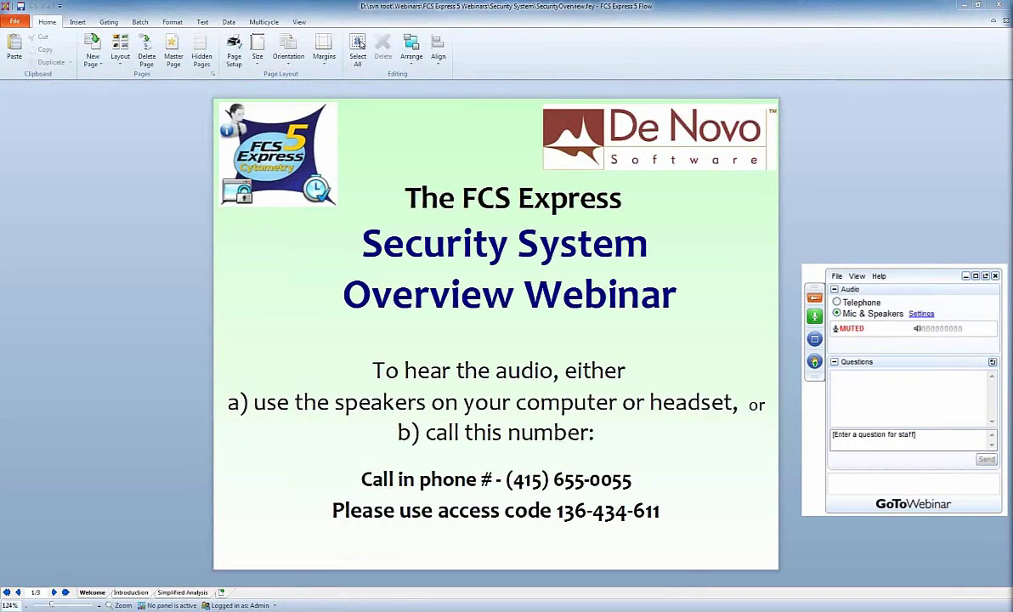
left_click(196, 593)
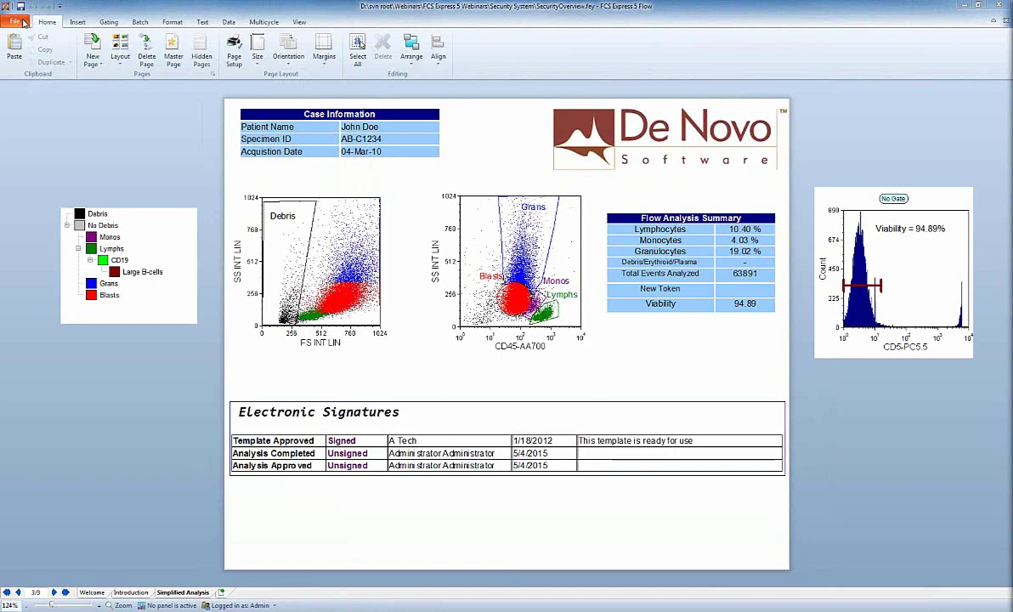
Open Security Group Definitions from File > Security to list Administrator and Tech group.
left_click(20, 22)
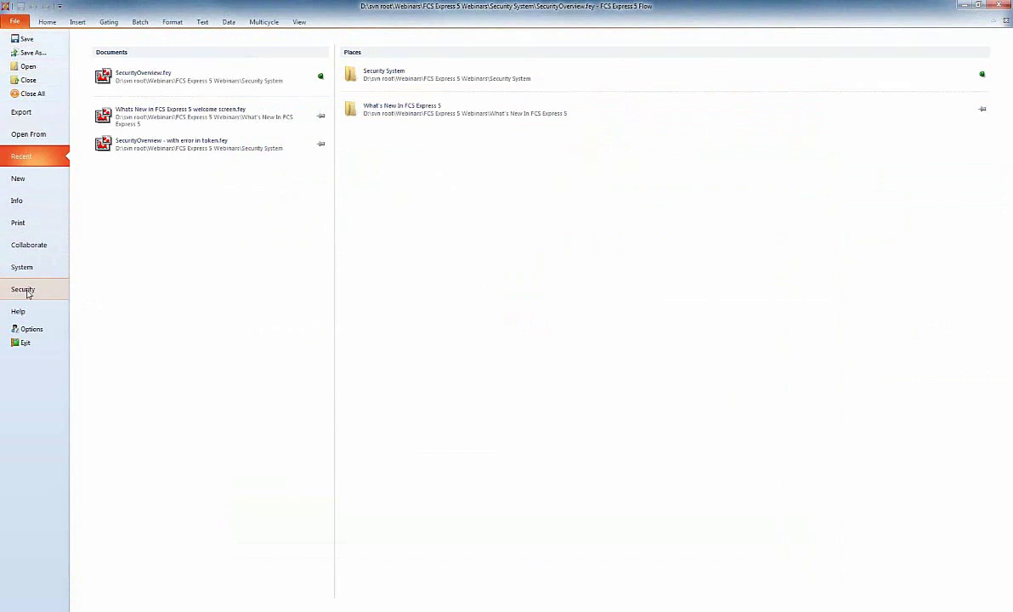
left_click(27, 291)
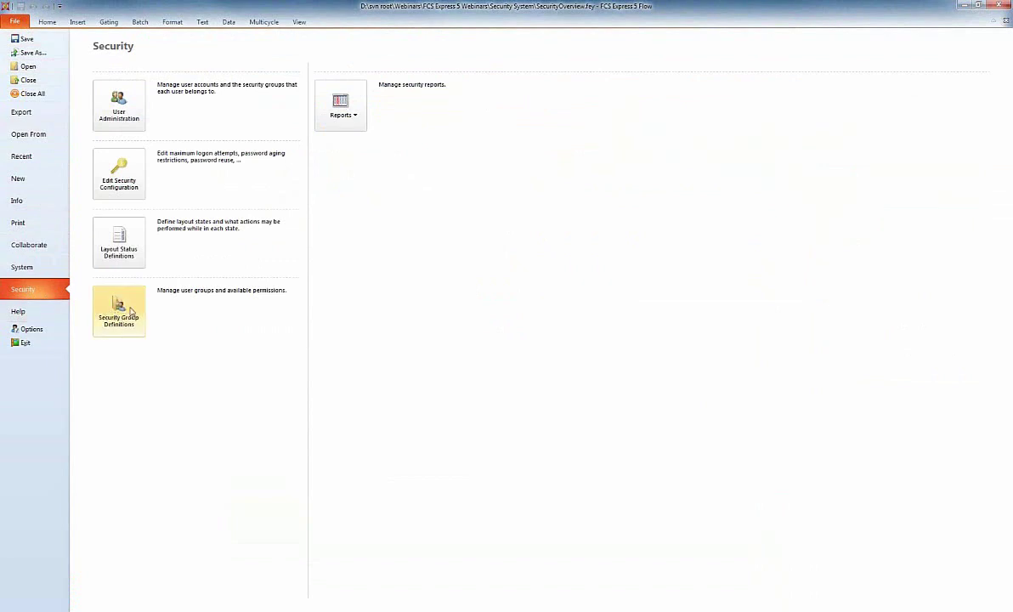
left_click(126, 311)
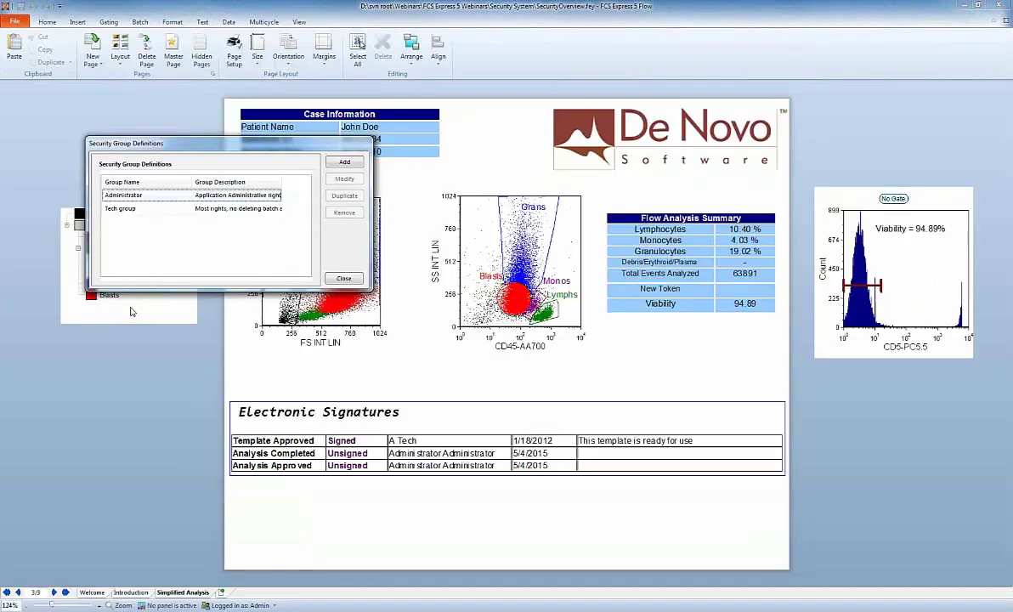
Create a 'No Rights' group described 'you are not able to create layouts', granting only Login.
left_click(345, 163)
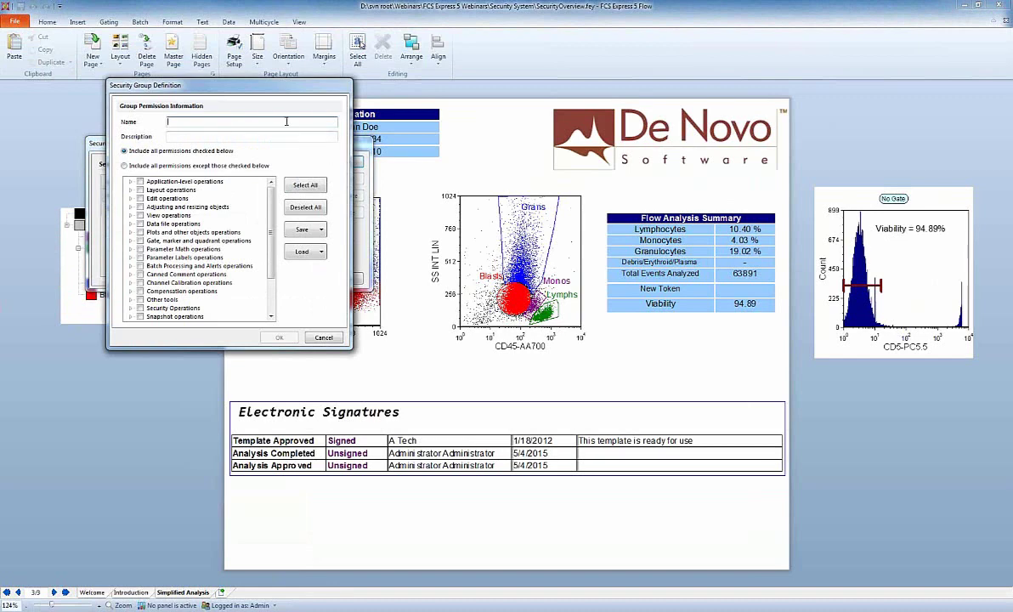
type("No Rights")
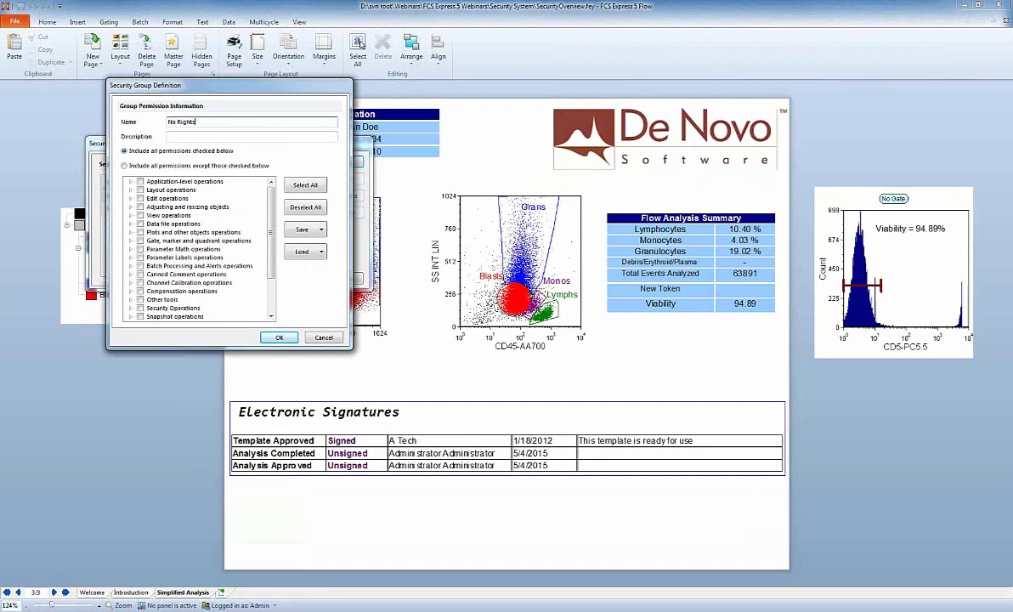
key("Tab")
type("you are not able to create layouts")
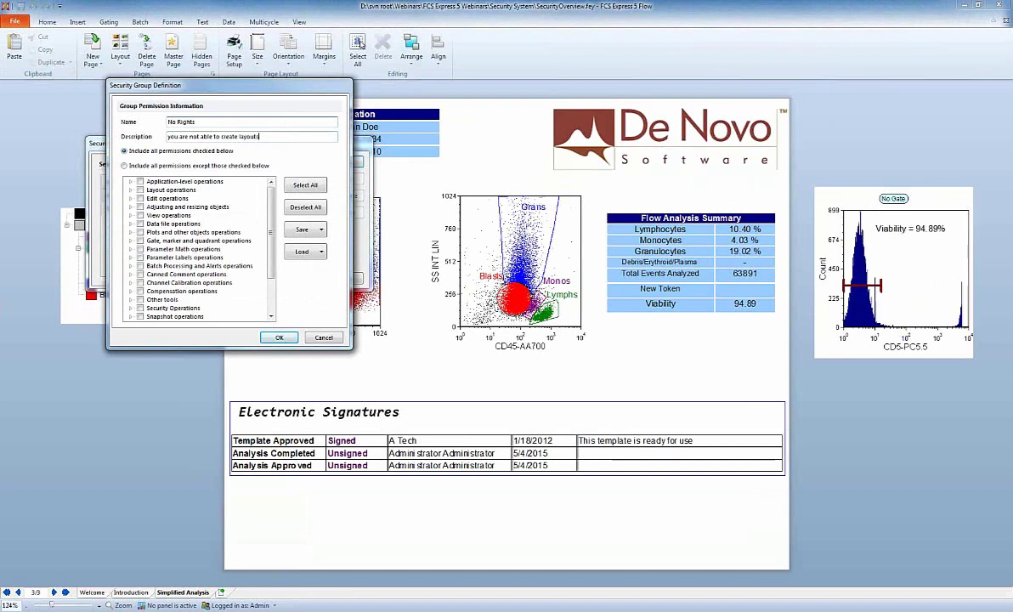
left_click(131, 182)
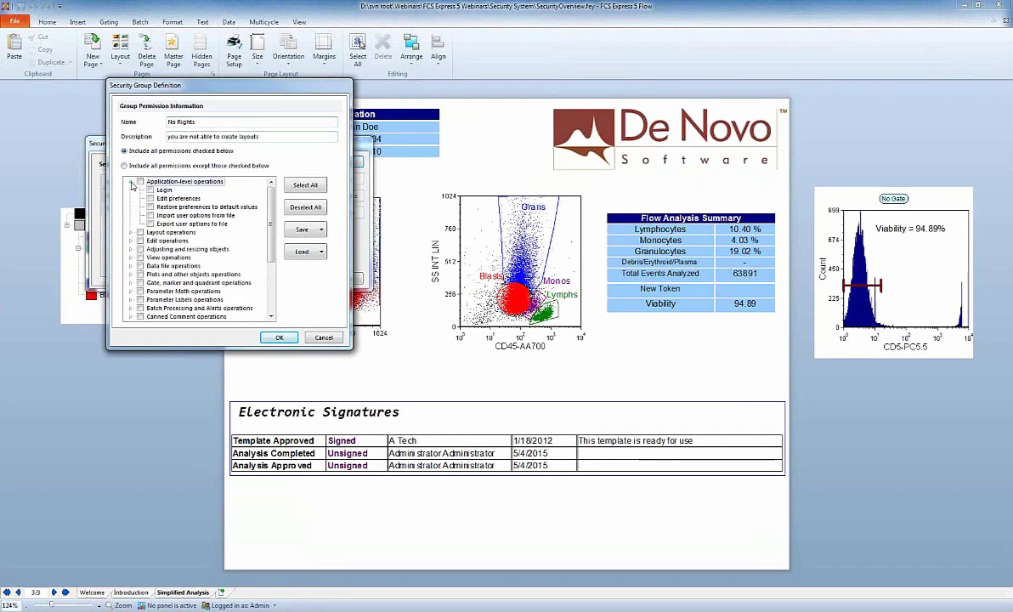
left_click(151, 189)
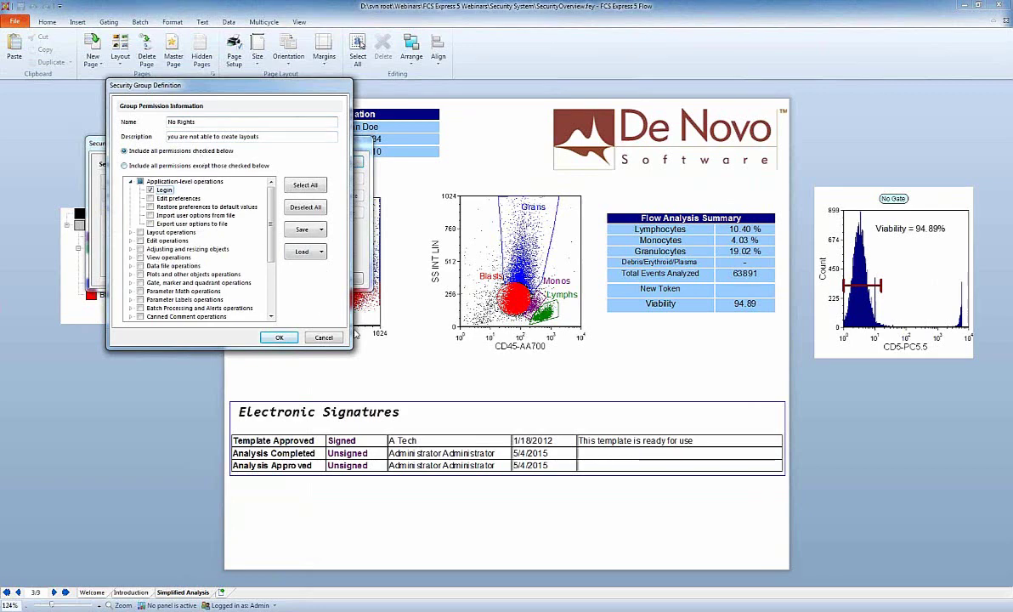
Inspect the group's Layout, Navigators and Edit permissions in an enlarged dialog, then confirm with OK.
left_click_drag(353, 350, 543, 482)
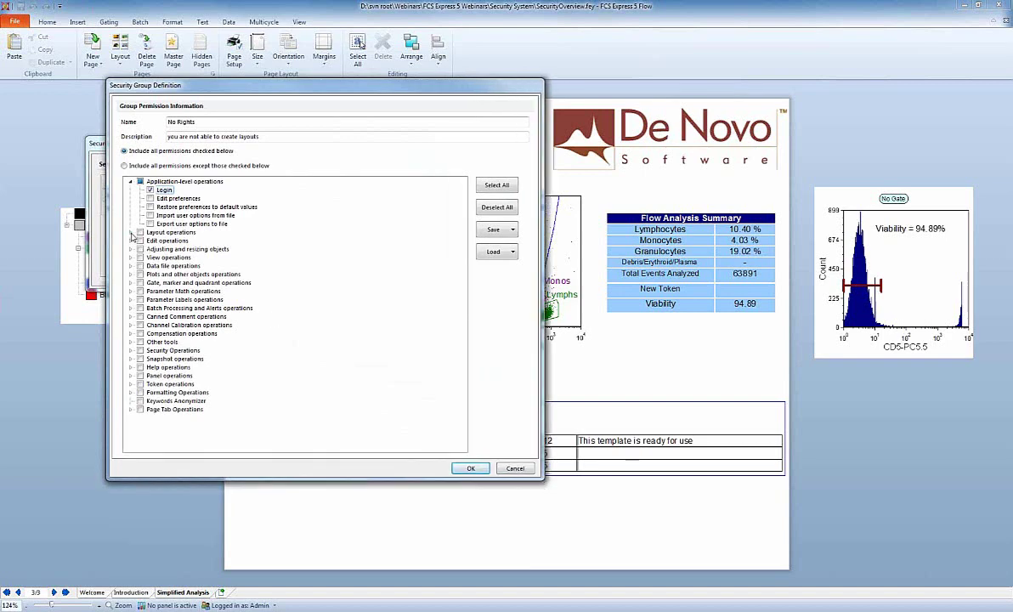
left_click(130, 232)
left_click(140, 258)
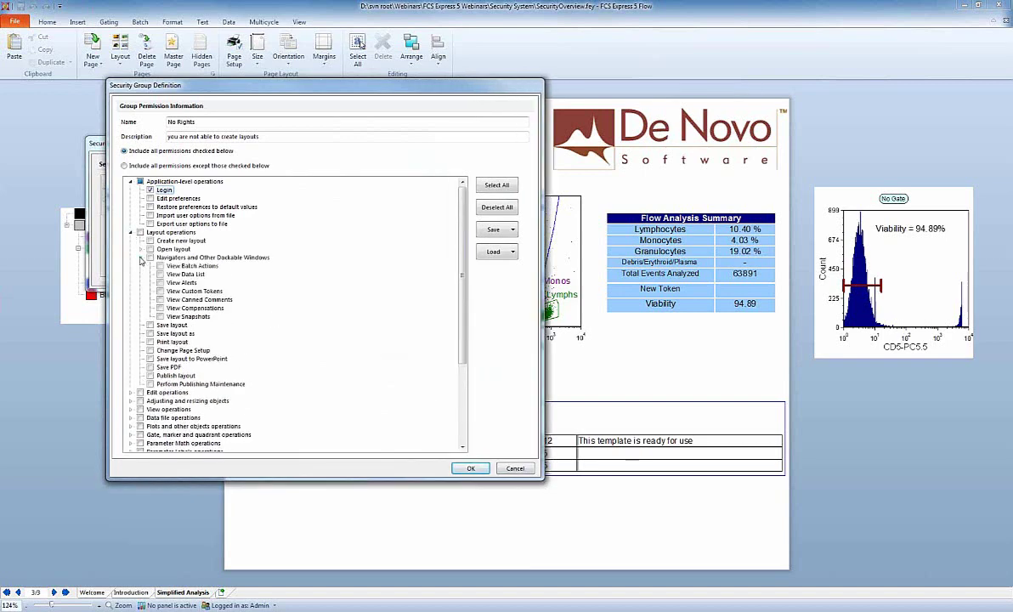
left_click(131, 392)
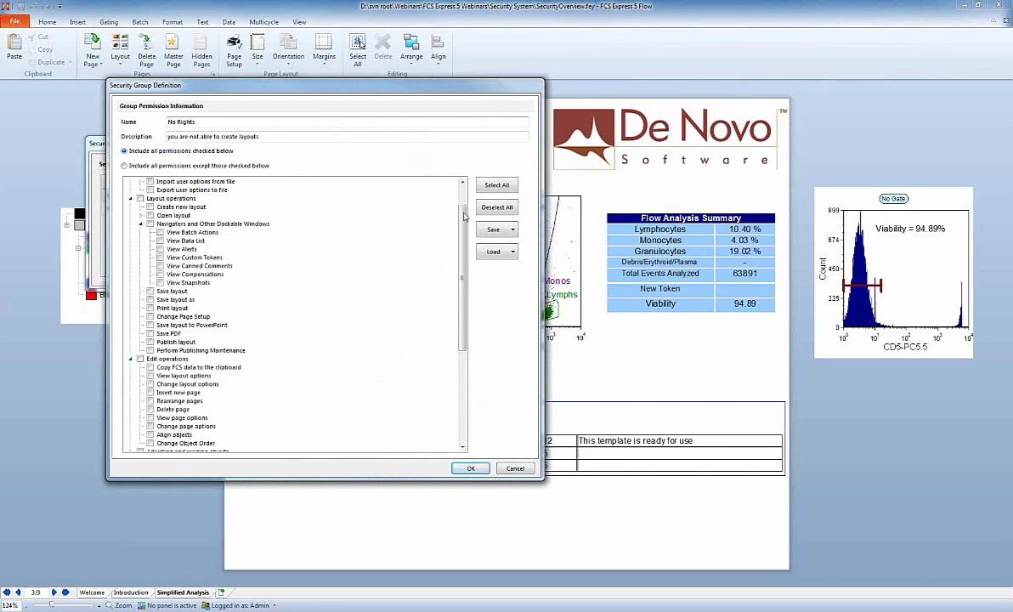
scroll(463, 200, "up", 2)
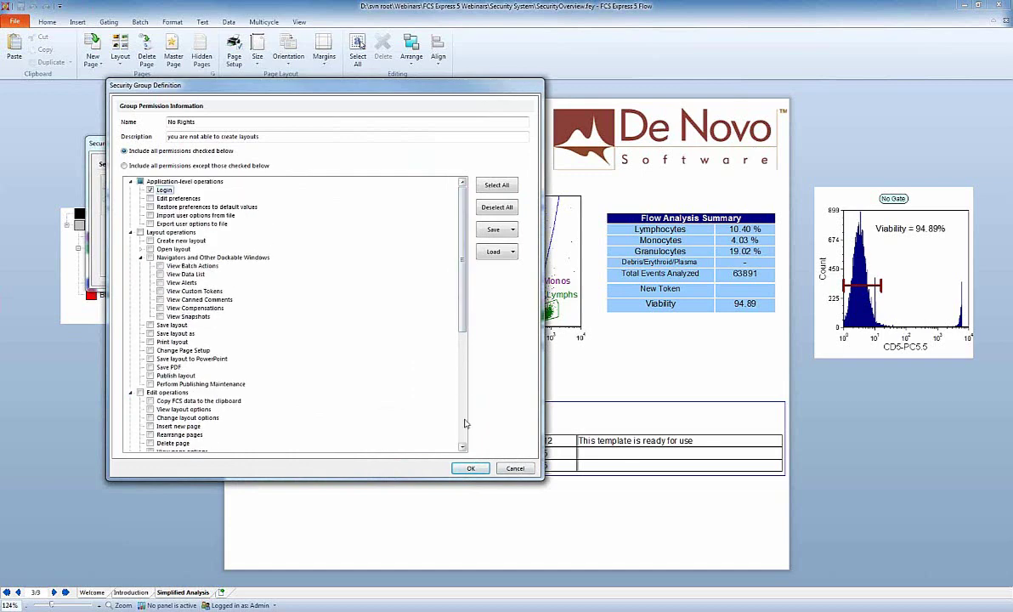
left_click(470, 468)
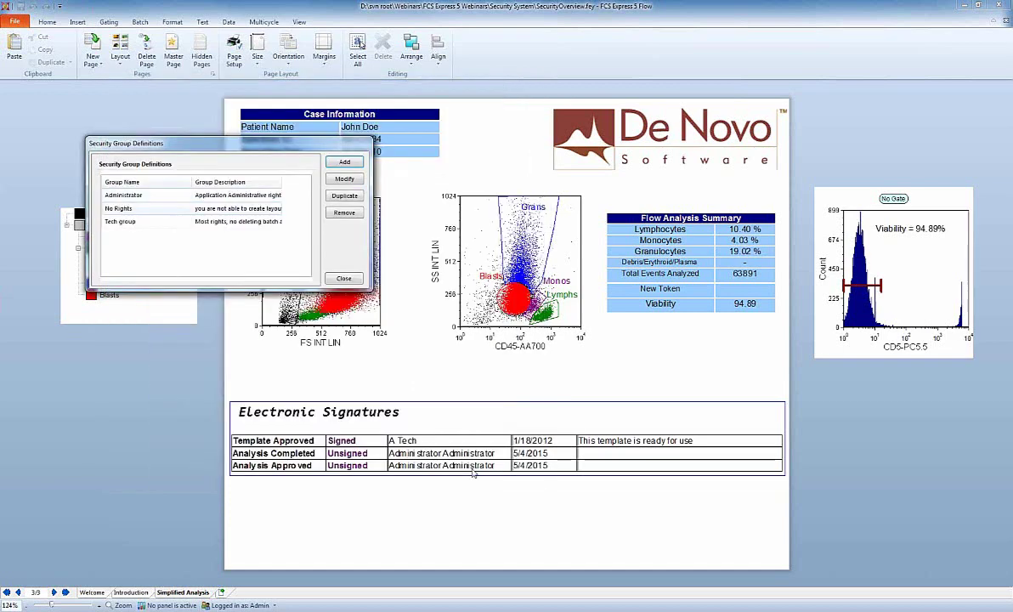
Close the group list and start a new user in File > Security > User Administration.
left_click(342, 278)
left_click(20, 26)
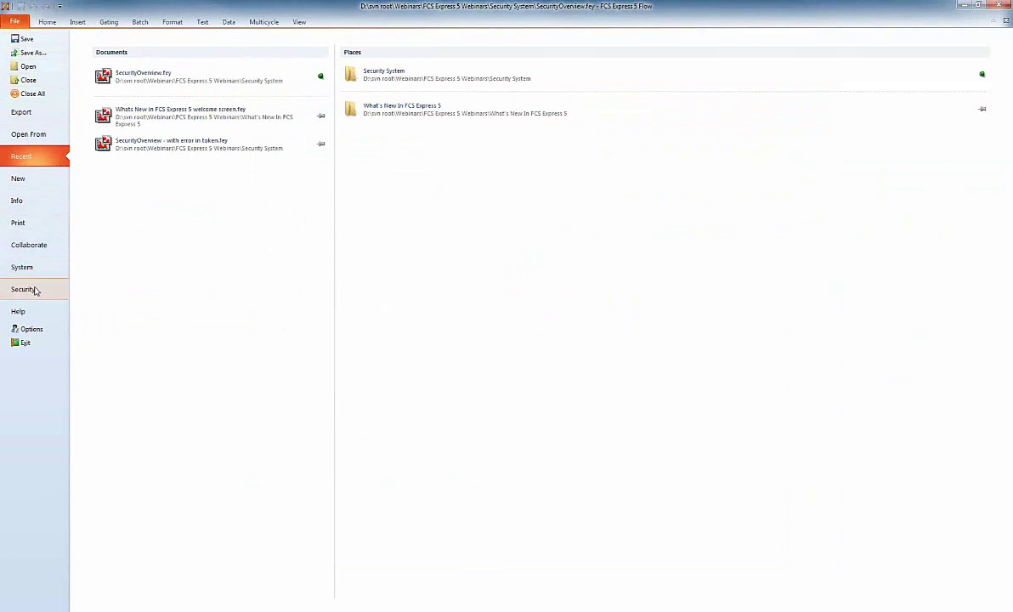
left_click(33, 287)
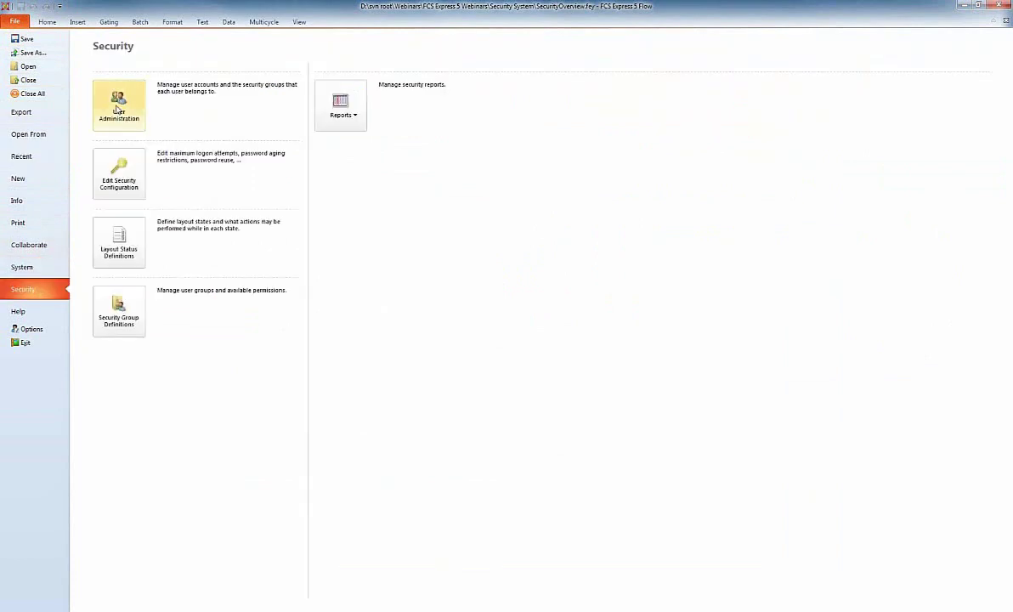
left_click(113, 104)
left_click(565, 230)
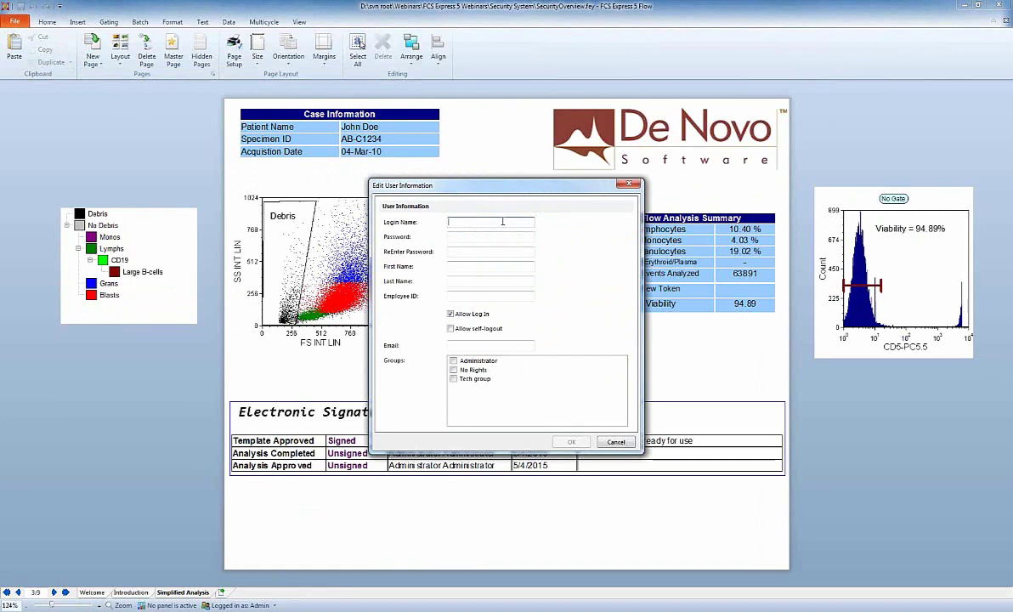
Enter the new user's login name, password and confirmation, and first and last names.
type("Unable")
key("Tab")
type("******")
key("Tab")
type("******")
key("Tab")
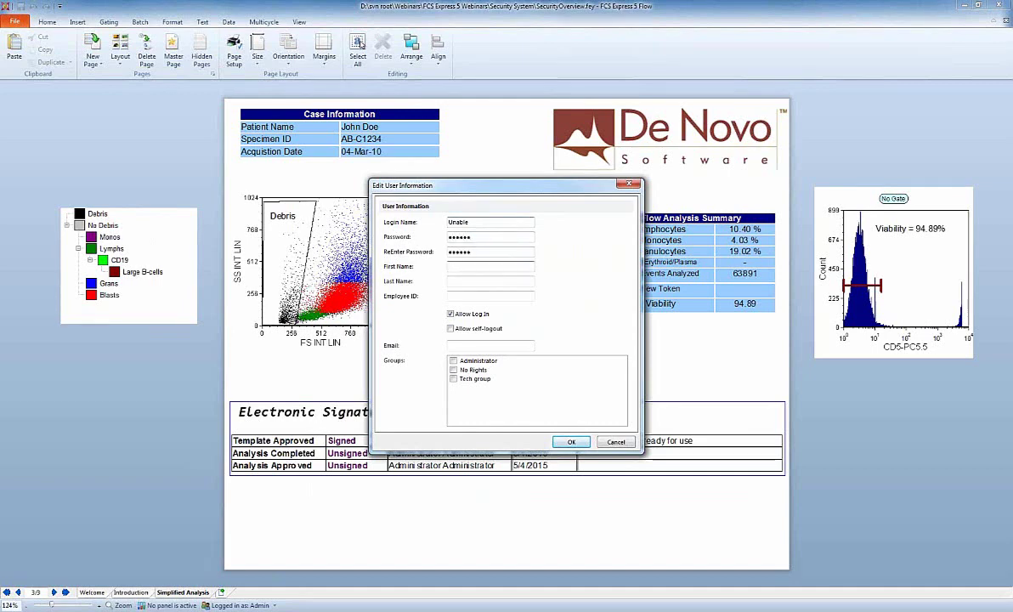
type("Cant")
key("Tab")
type("OpenLayout")
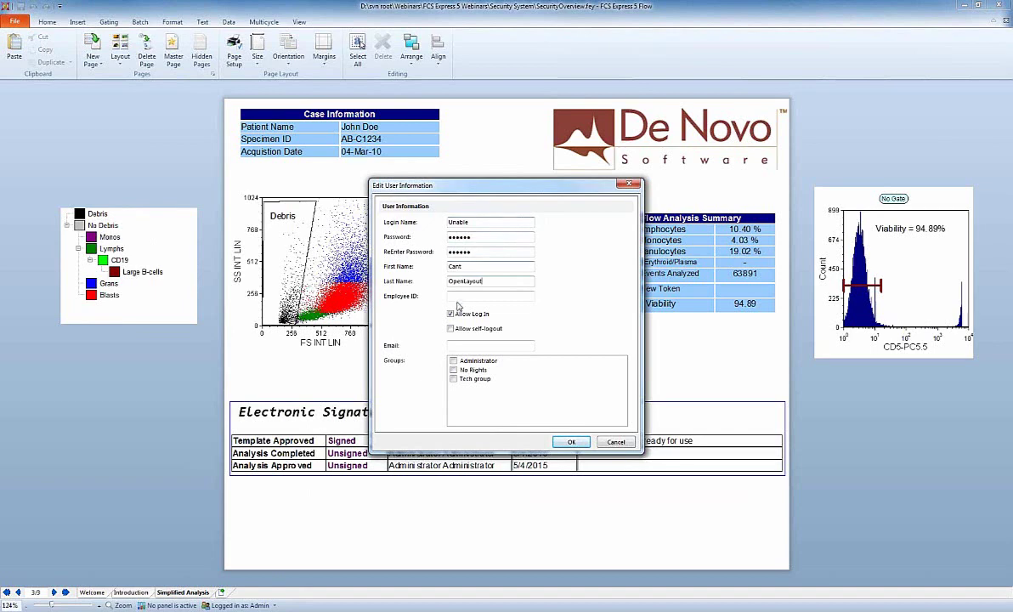
Put the user only in the No Rights group, save, verify the details, and close User Administration.
left_click(526, 396)
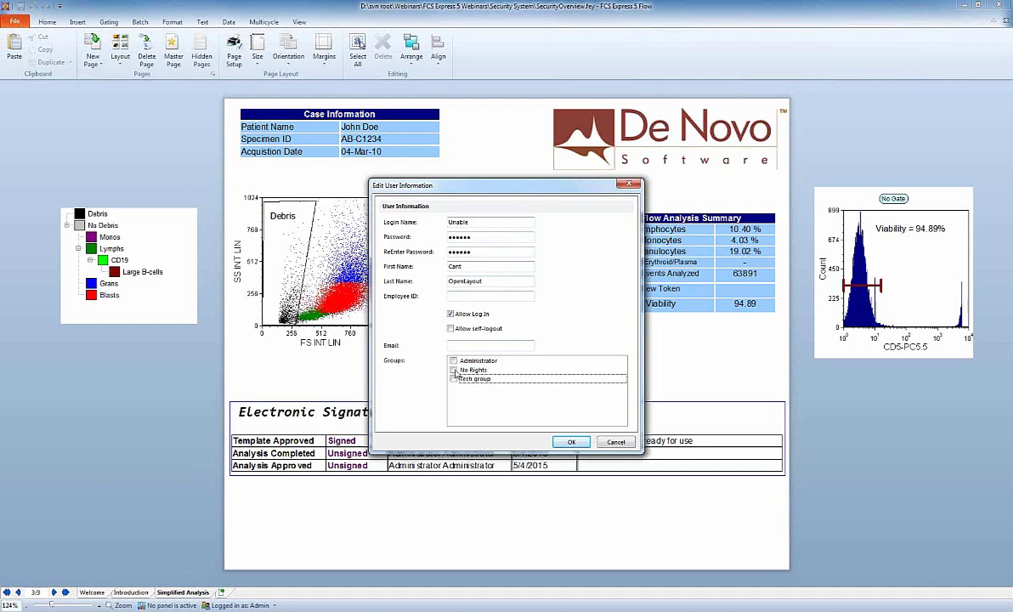
left_click(455, 371)
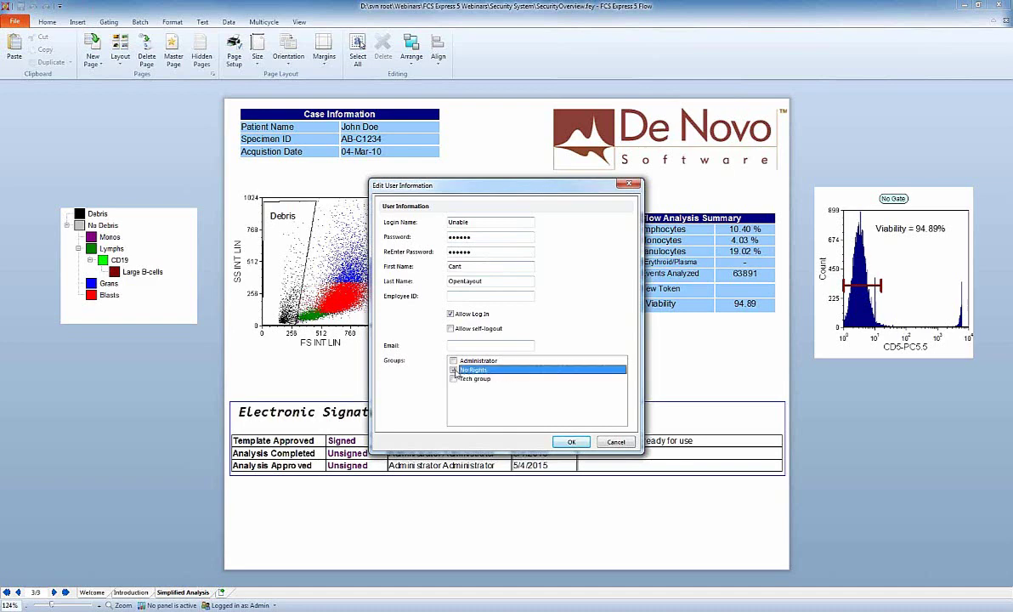
left_click(455, 371)
left_click(572, 443)
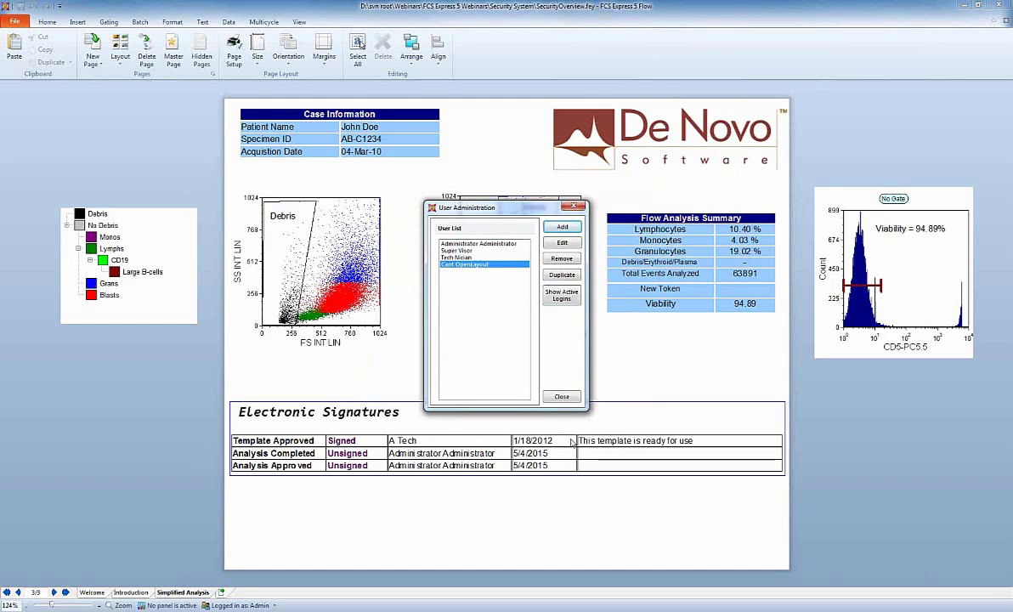
left_click(567, 244)
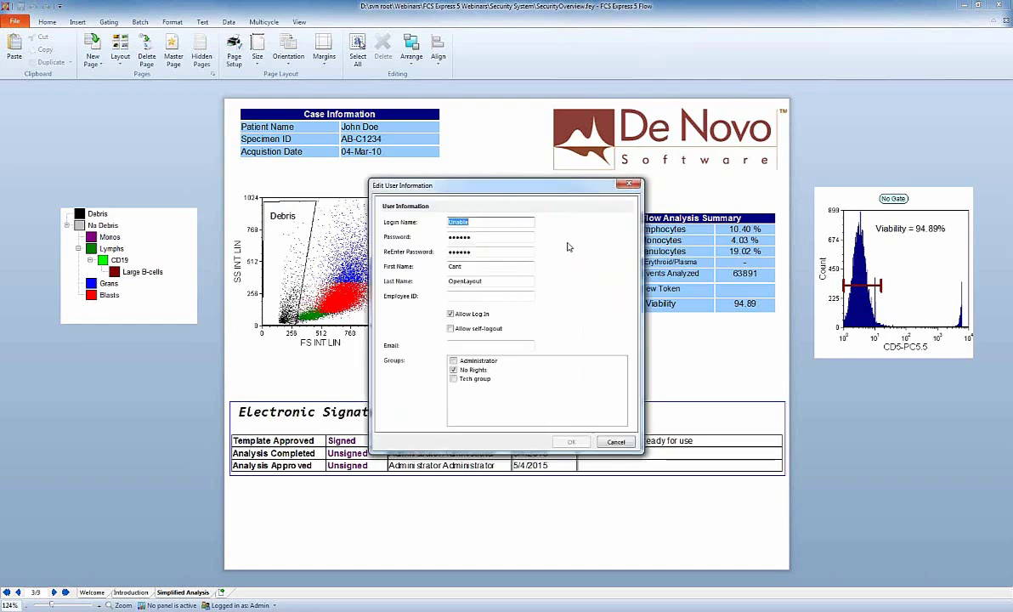
left_click(621, 442)
left_click(561, 396)
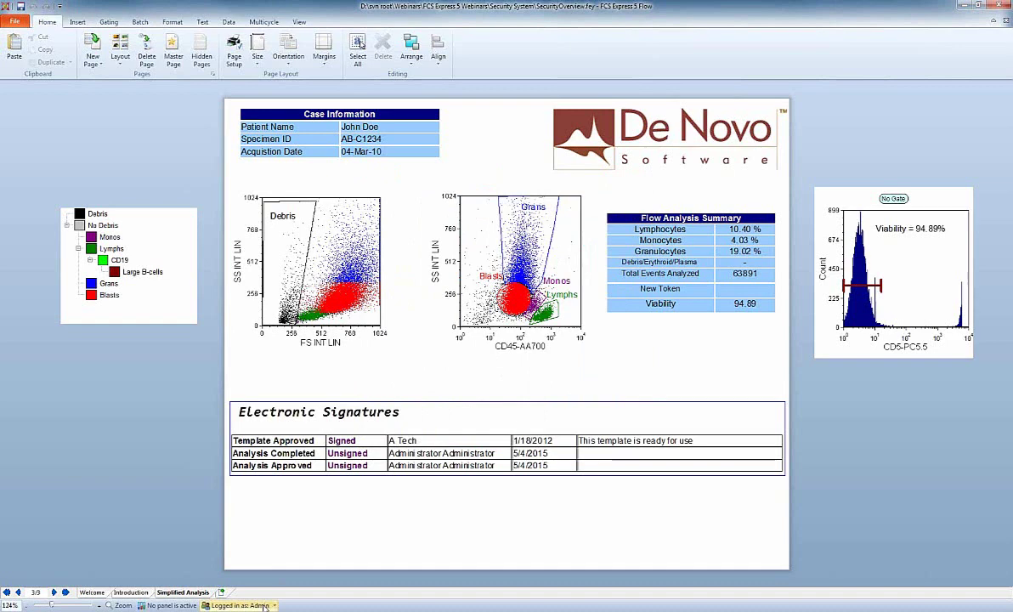
Log out the administrator and sign in with the restricted No Rights user's credentials.
left_click(264, 605)
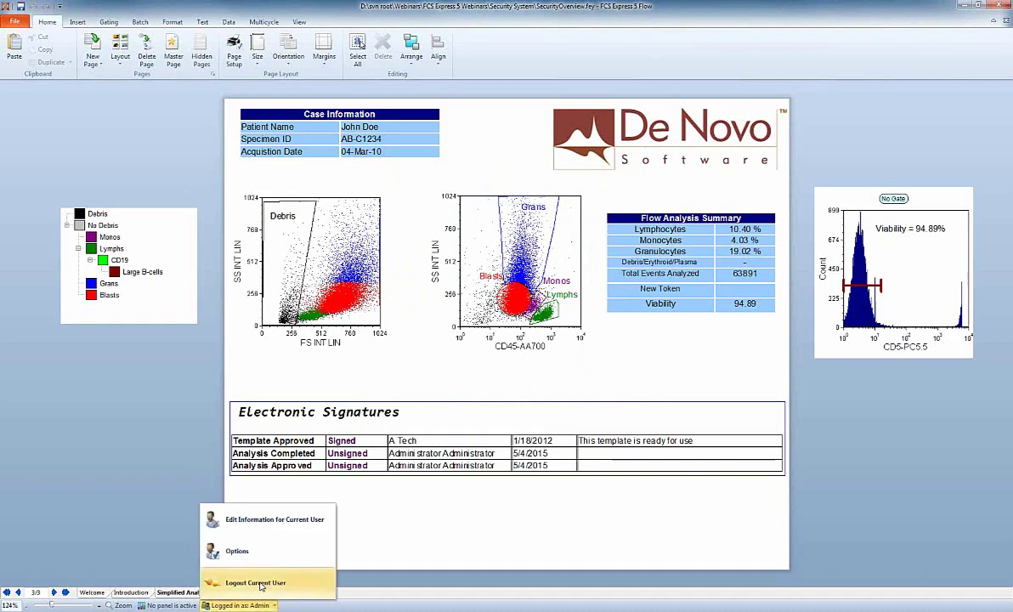
left_click(249, 565)
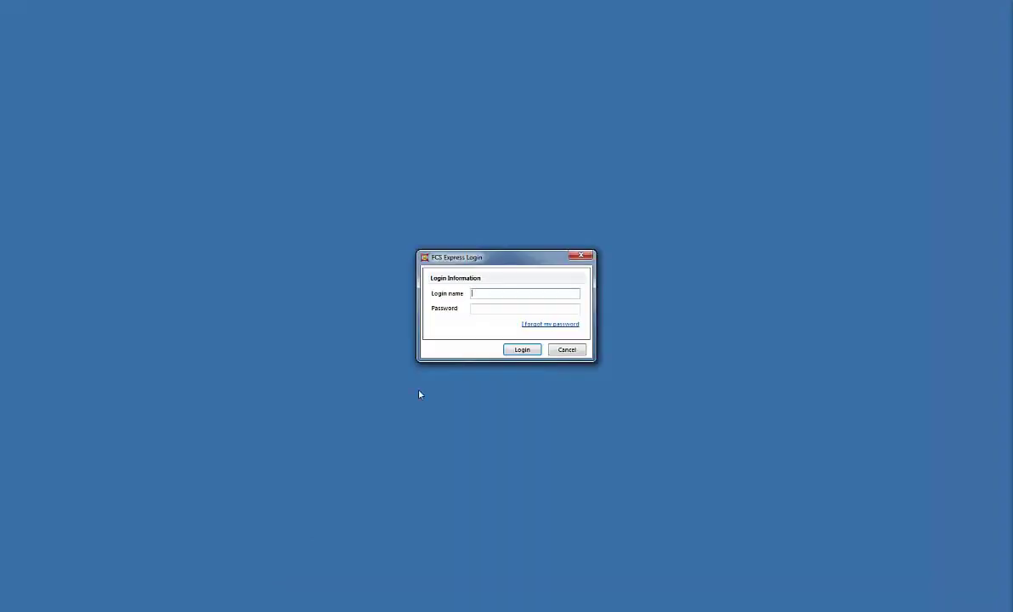
key("Tab")
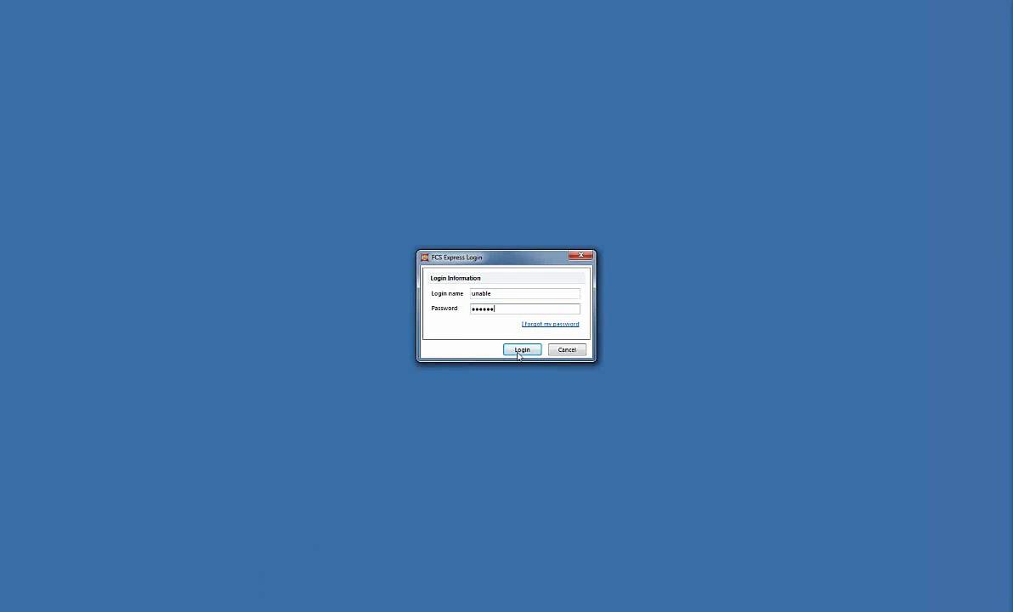
left_click(518, 350)
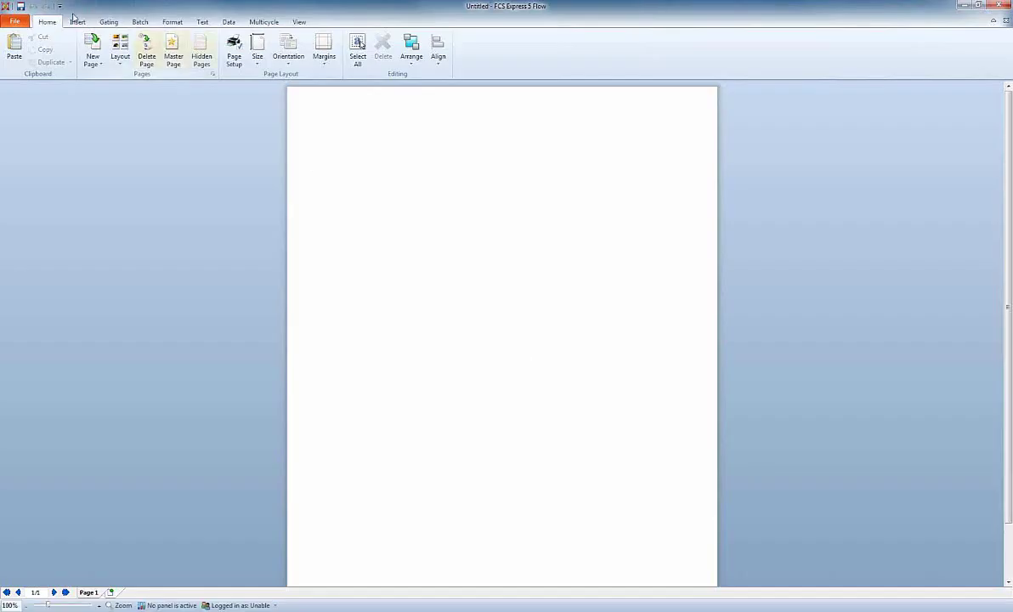
Attempt to insert a text box and open Page 1's format options, dismissing both permission errors.
left_click(76, 21)
left_click(68, 50)
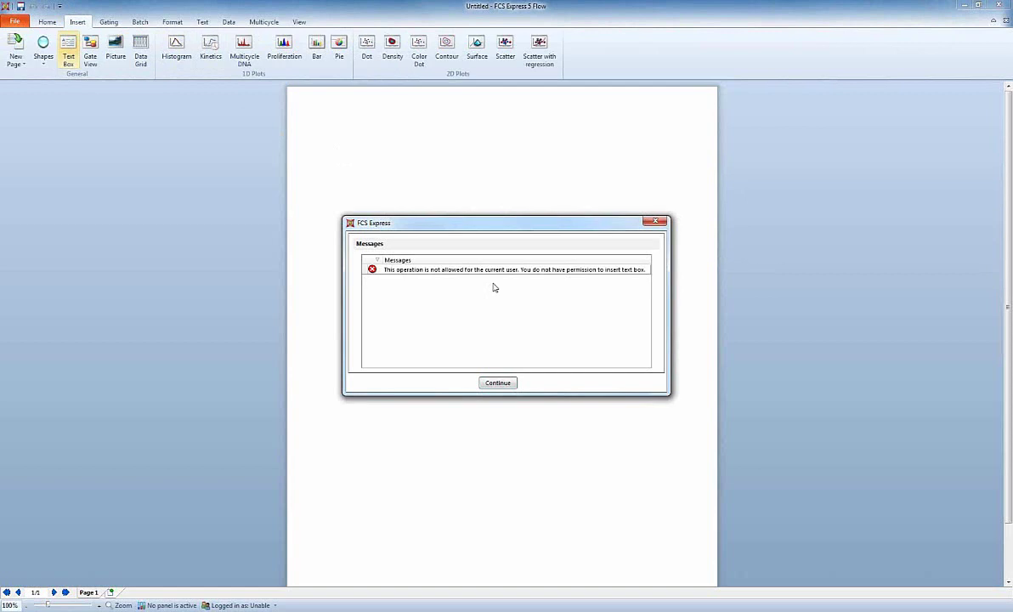
left_click(498, 382)
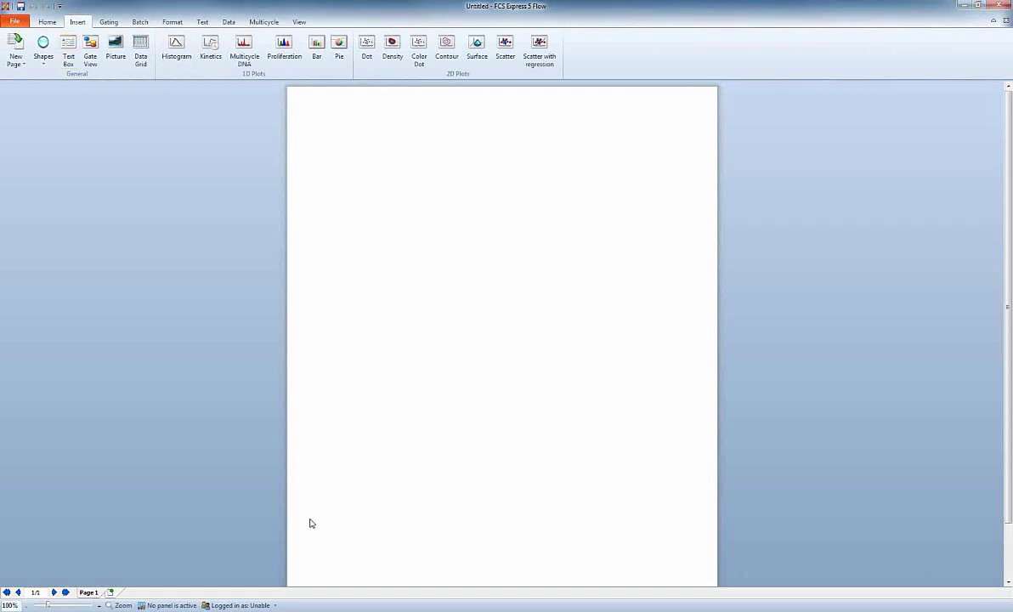
right_click(86, 595)
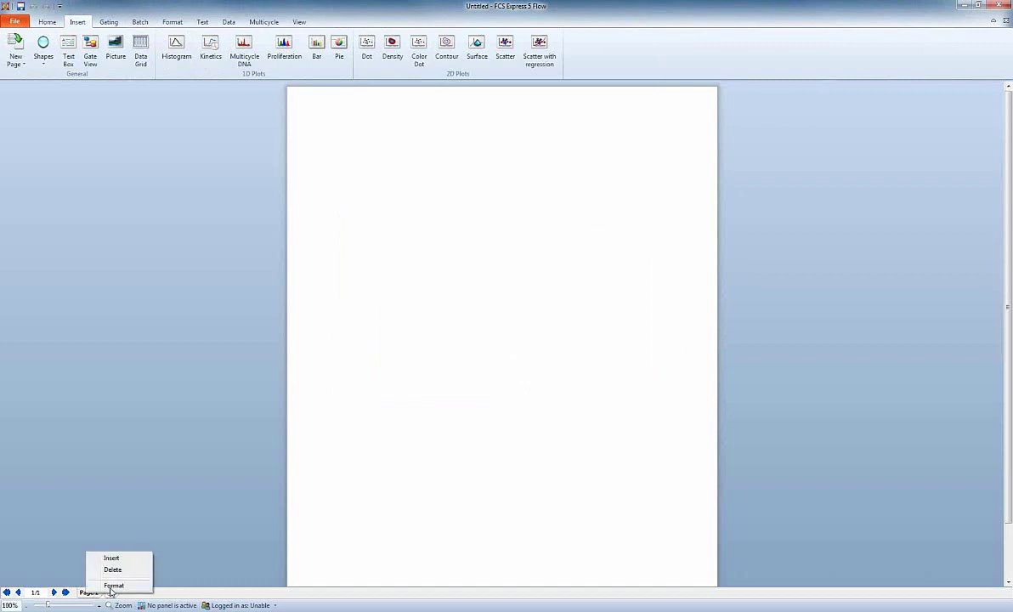
left_click(109, 586)
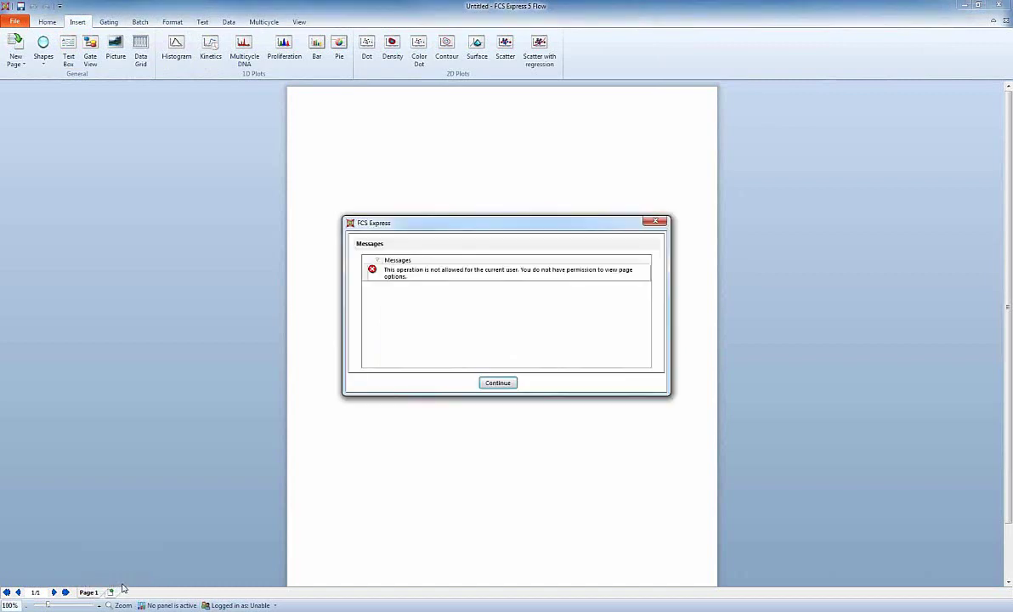
left_click(502, 386)
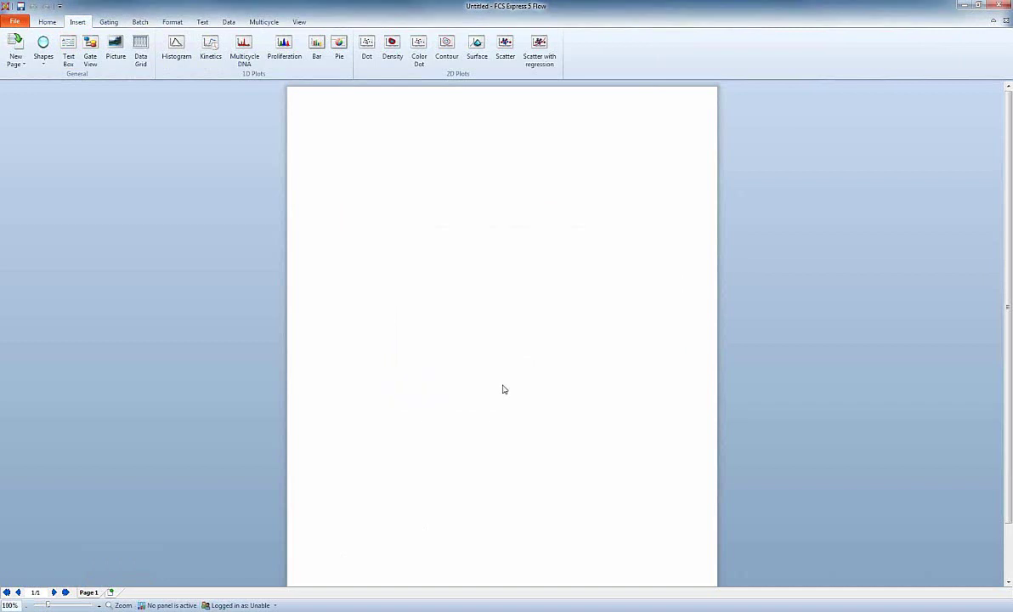
left_click(231, 605)
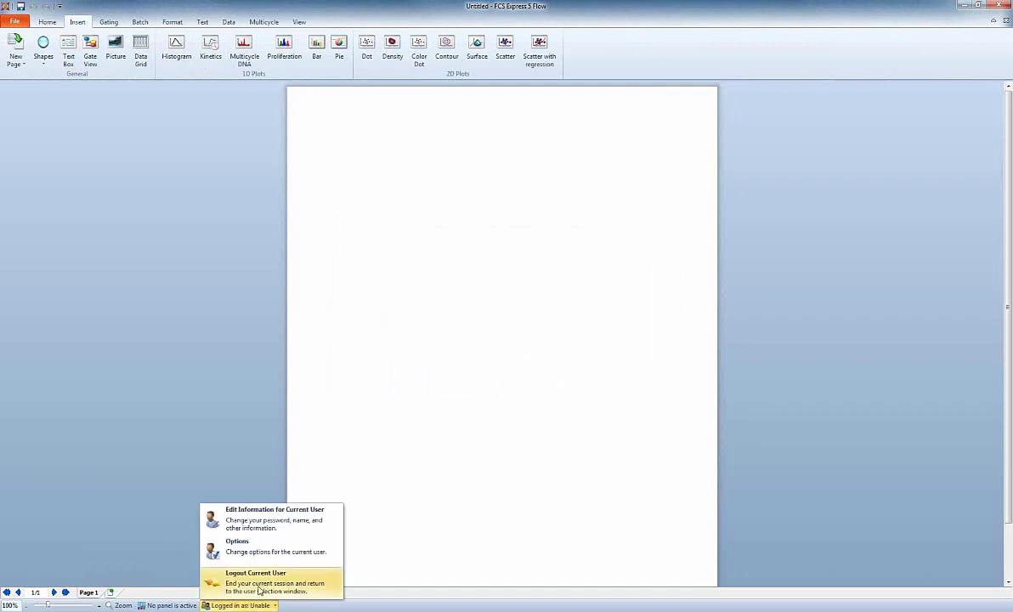
Log out the restricted user, sign back in as admin after one rejected password, and open SecurityOverview.fey.
left_click(259, 588)
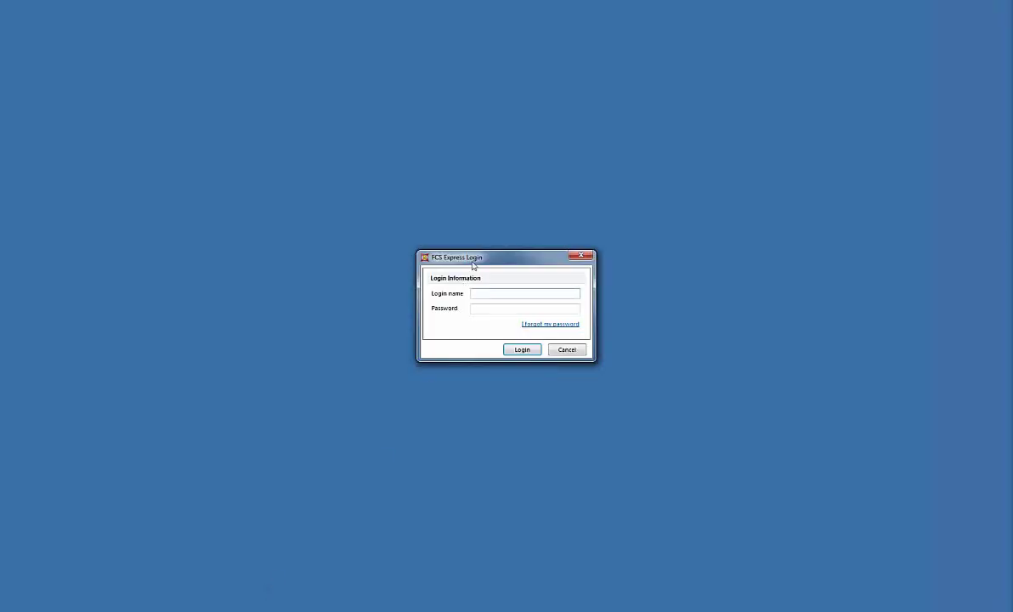
type("admin")
key("Tab")
type("password")
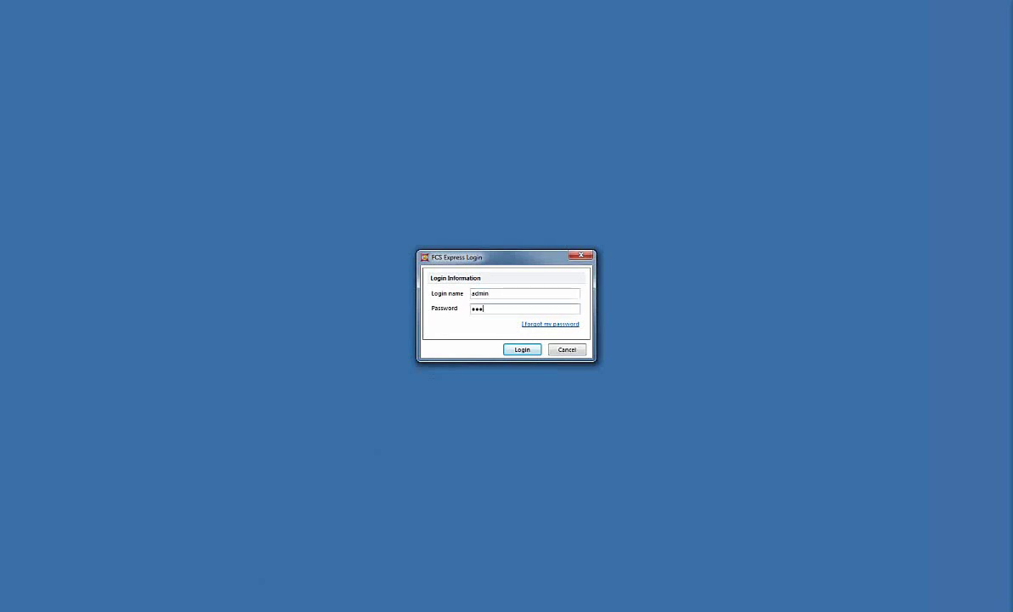
key("Return")
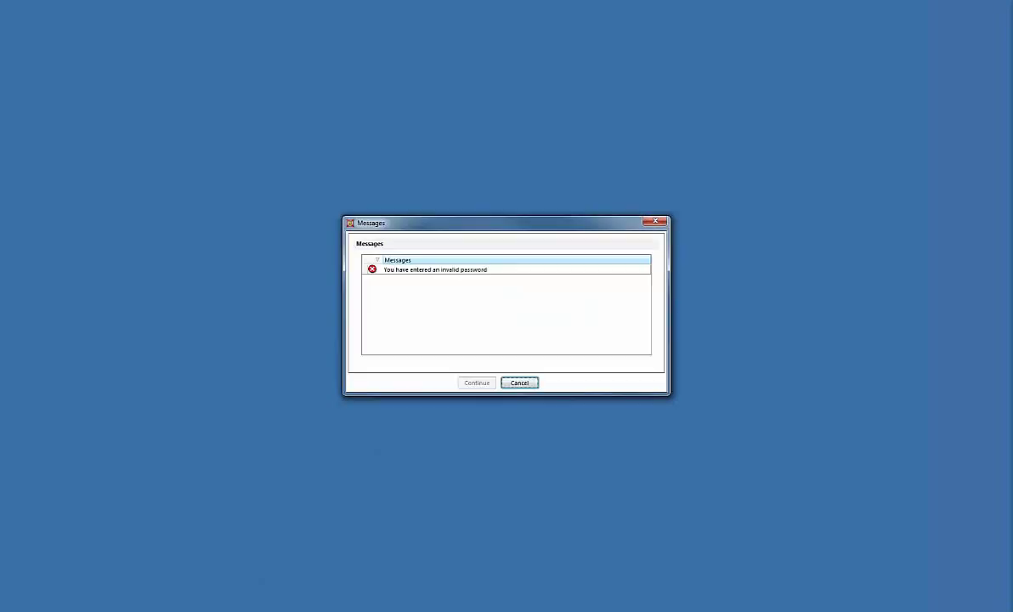
key("Return")
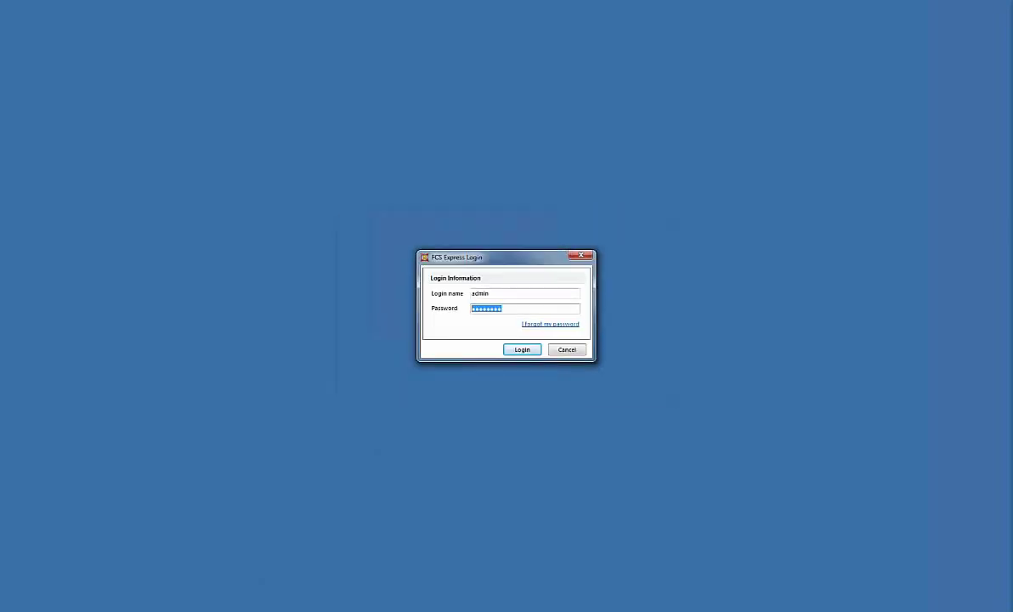
type("********")
key("Return")
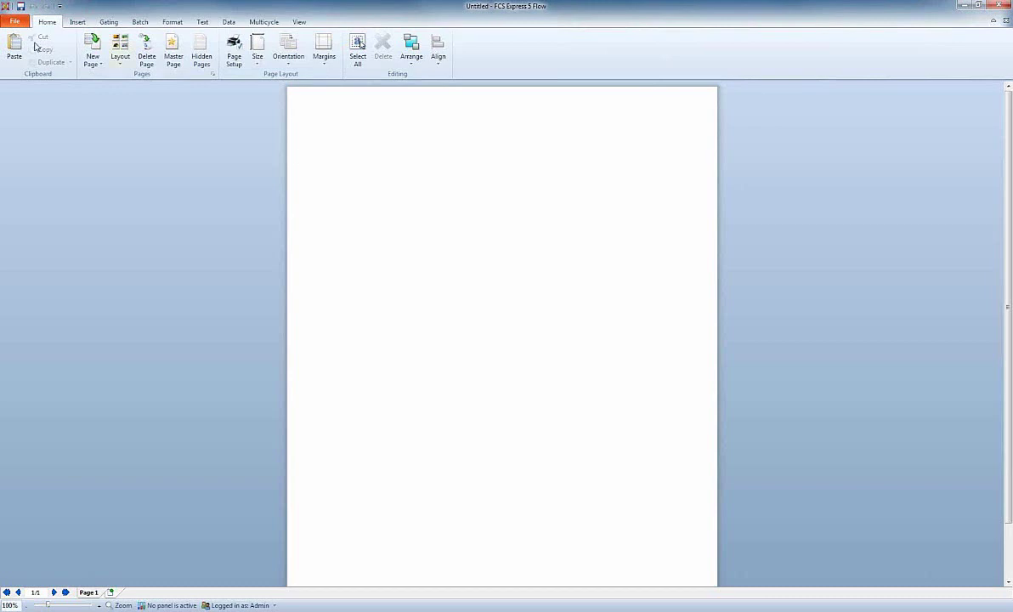
left_click(16, 22)
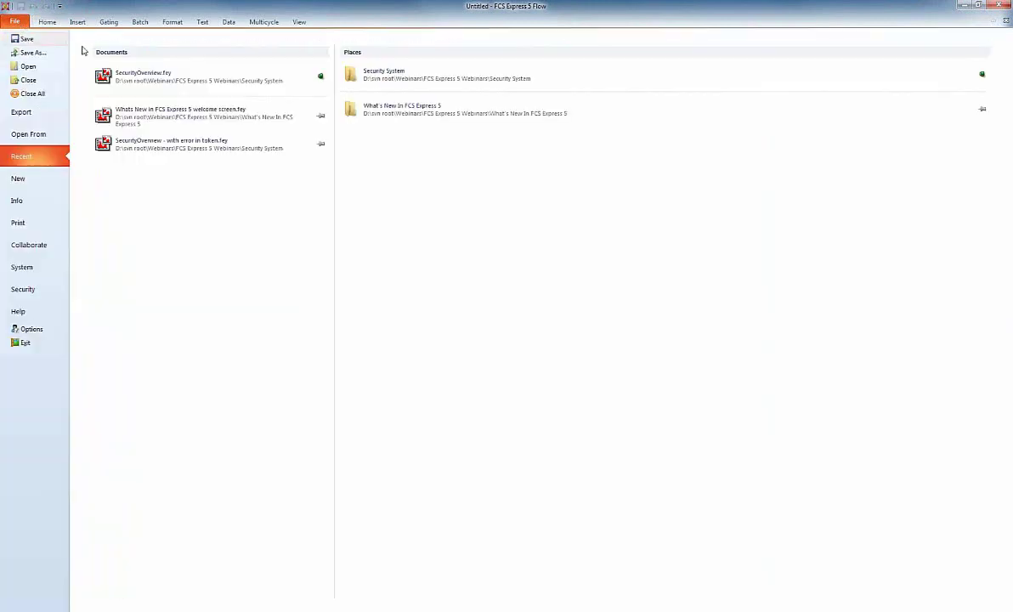
left_click(150, 79)
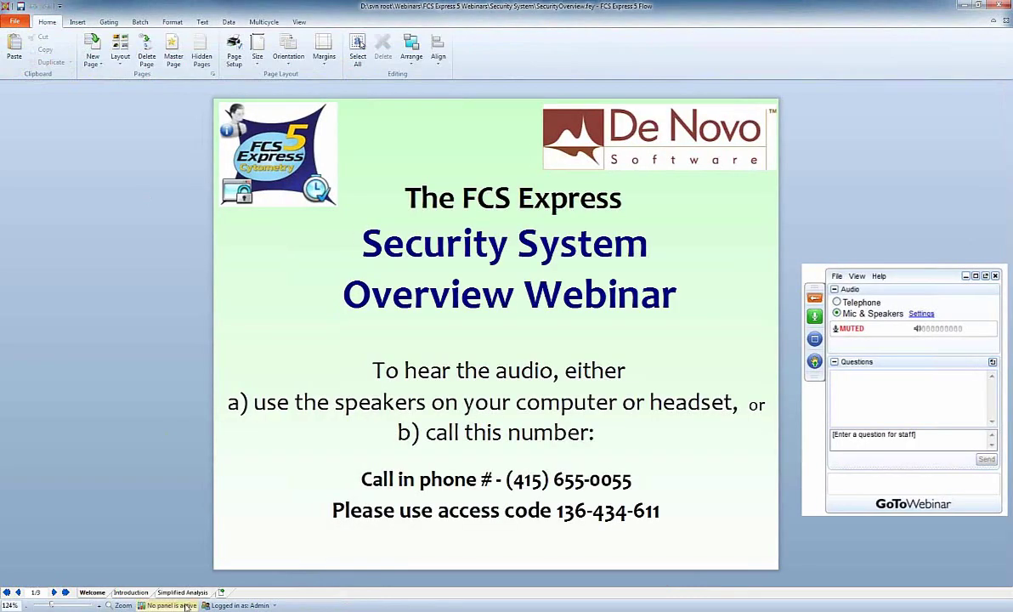
Switch to the Simplified Analysis page and open the Layout Status Definitions under Security.
left_click(184, 593)
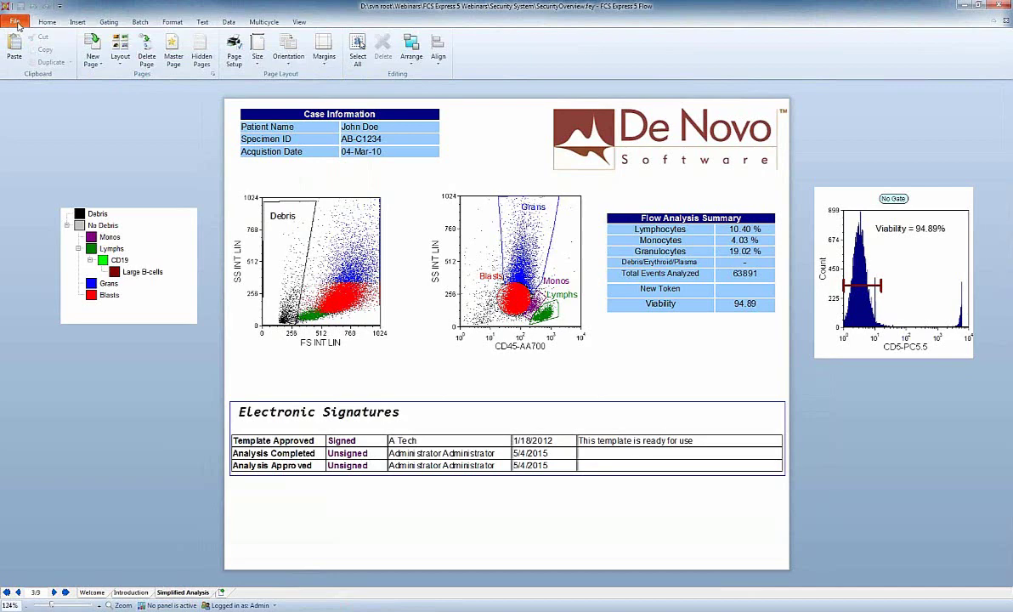
left_click(16, 23)
left_click(26, 289)
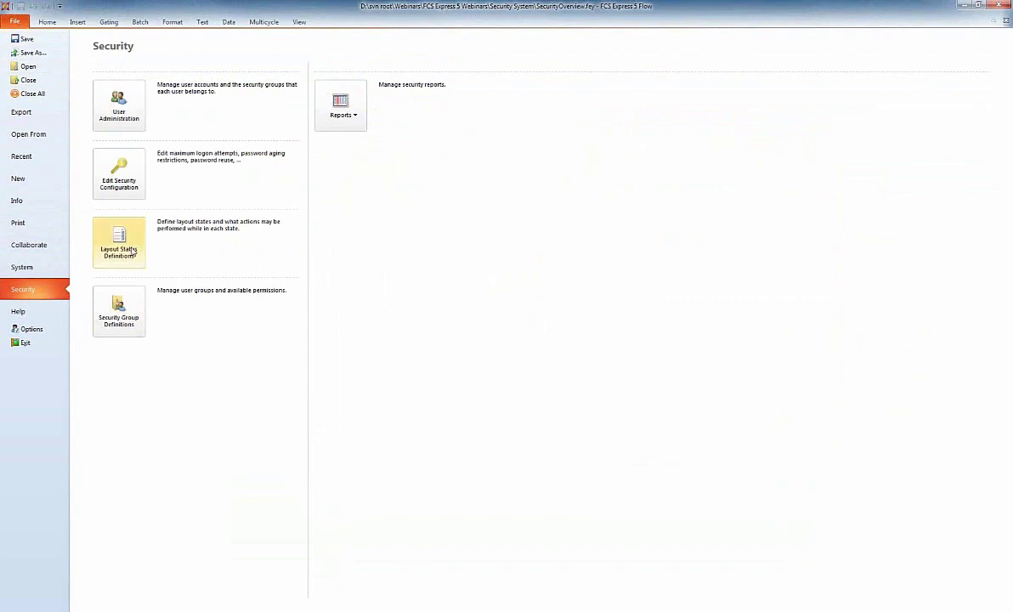
left_click(119, 243)
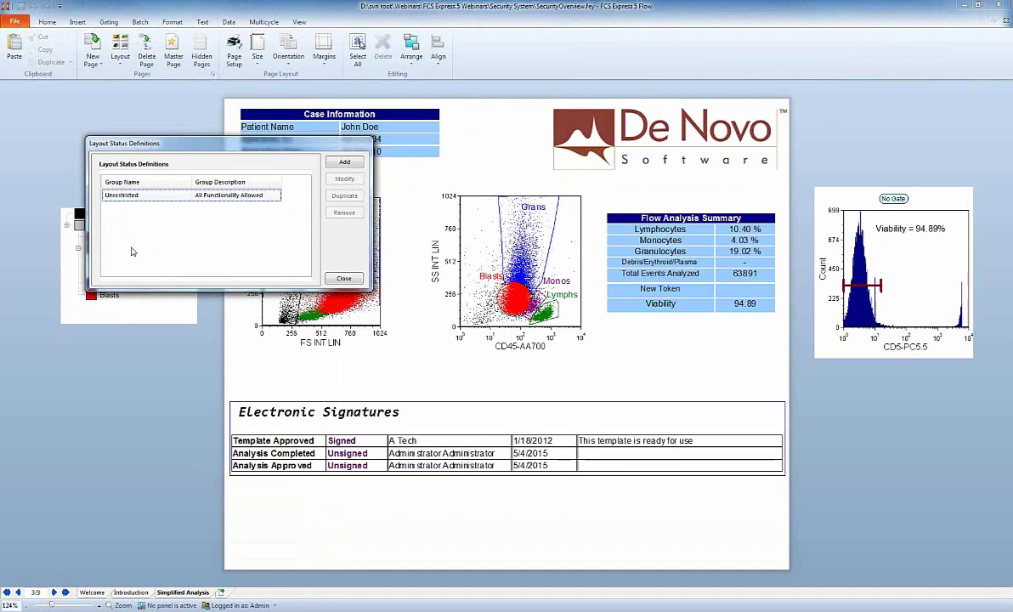
Add a 'Limited' layout status set to include all operations except Modify a gate.
left_click(343, 162)
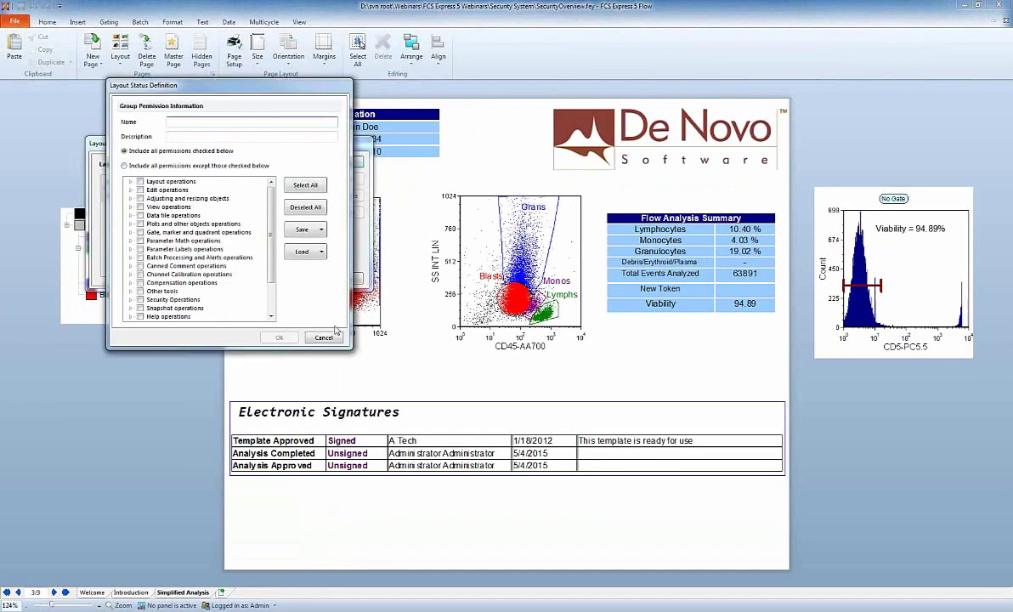
left_click_drag(350, 347, 493, 430)
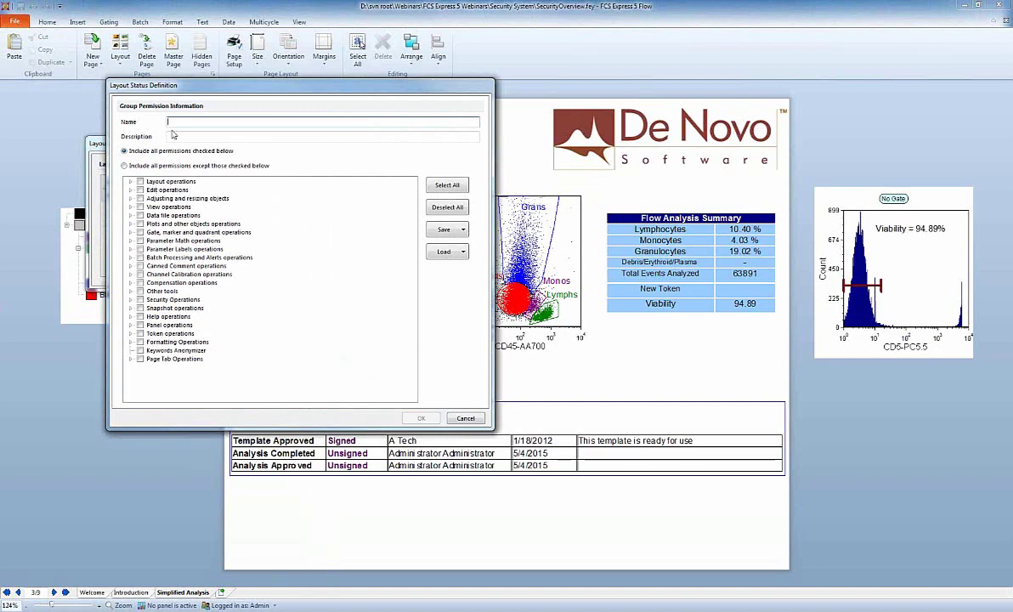
type("Limited")
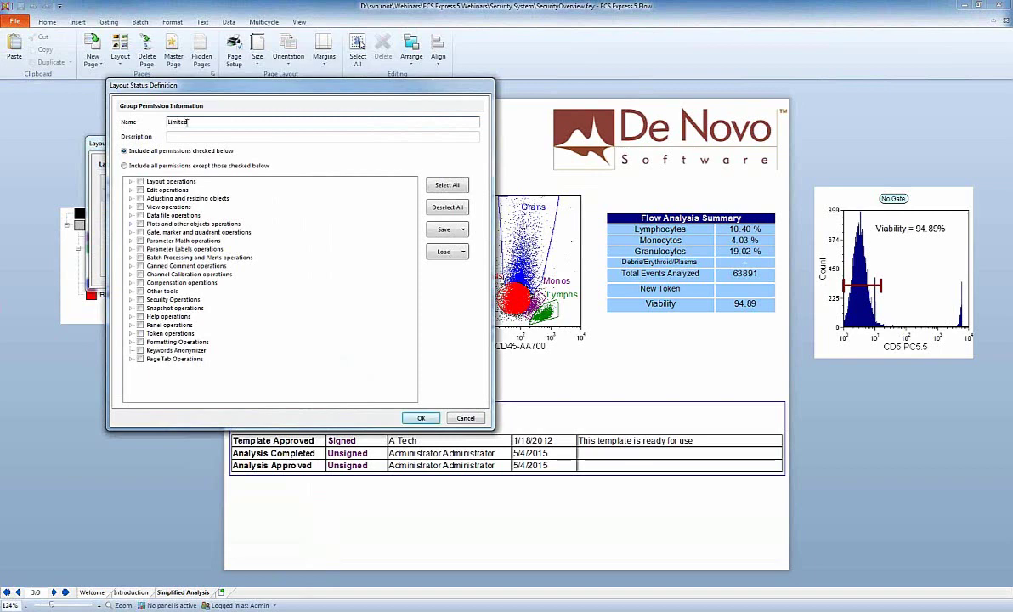
left_click(204, 185)
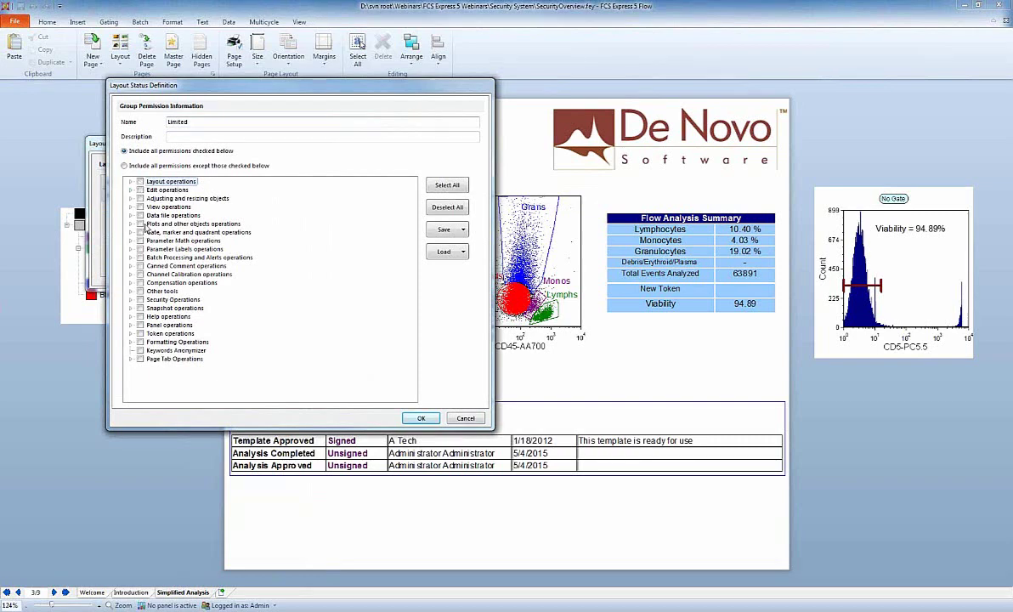
left_click(125, 167)
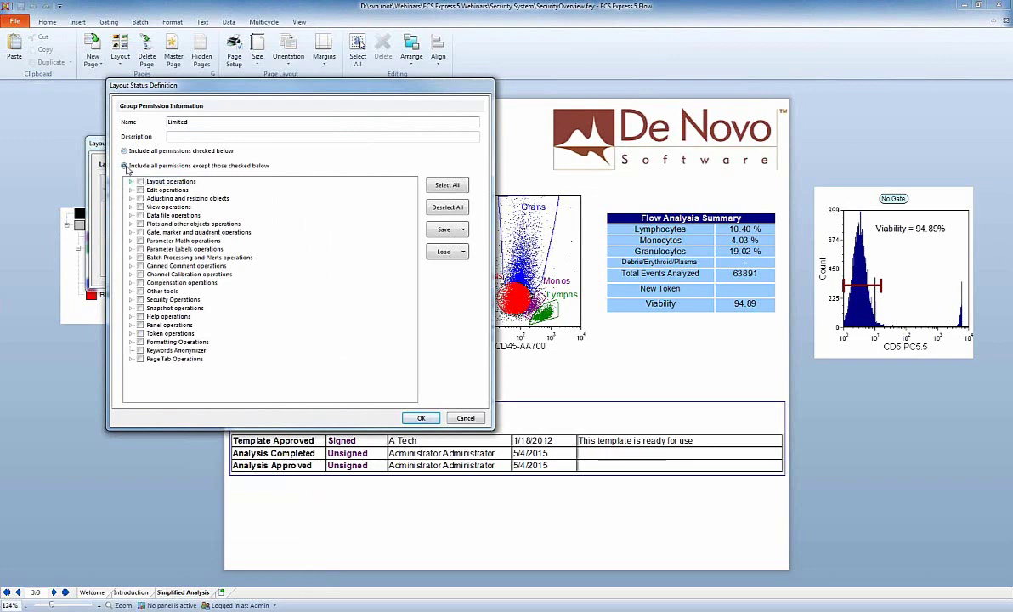
left_click(131, 233)
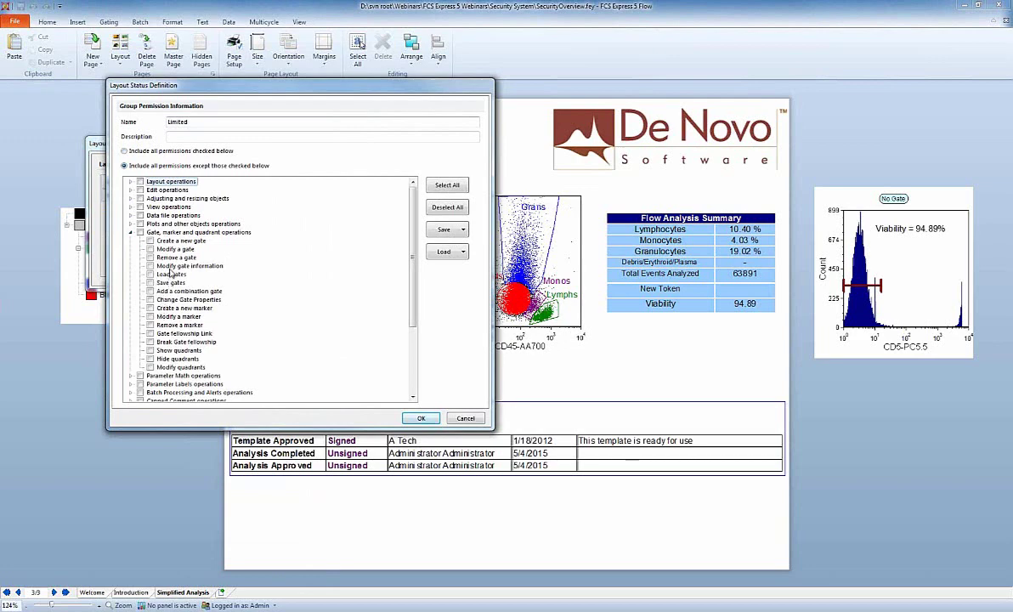
left_click(150, 249)
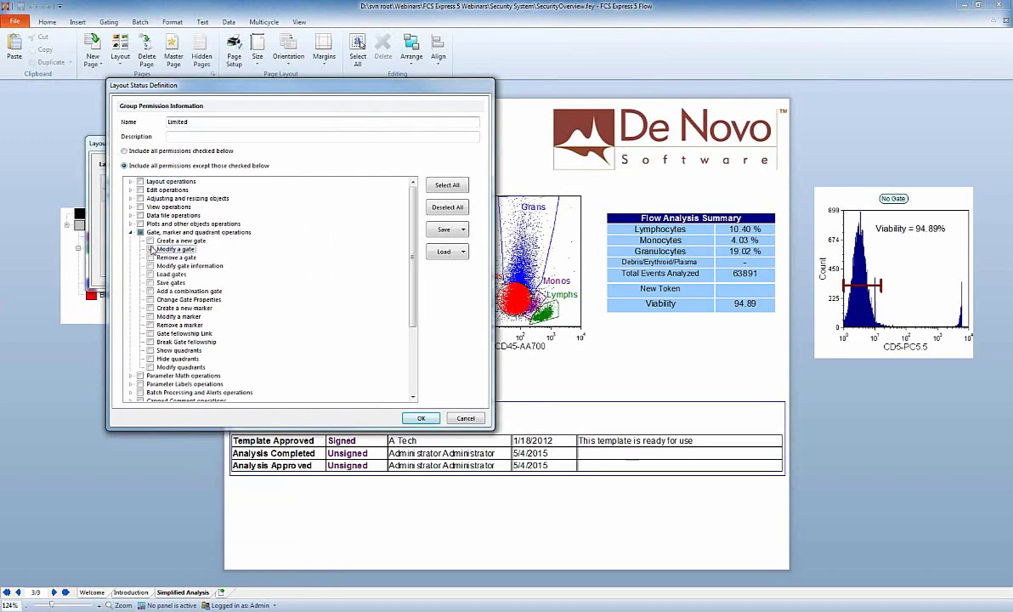
left_click(421, 419)
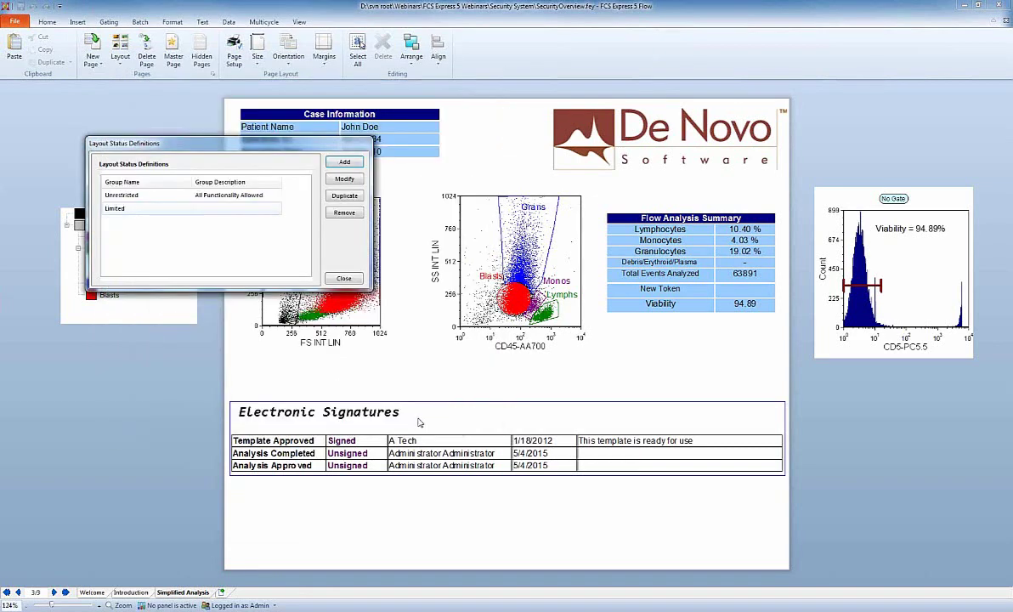
left_click(344, 279)
In Layout Options, set the layout's group security access to the Limited group.
left_click(13, 22)
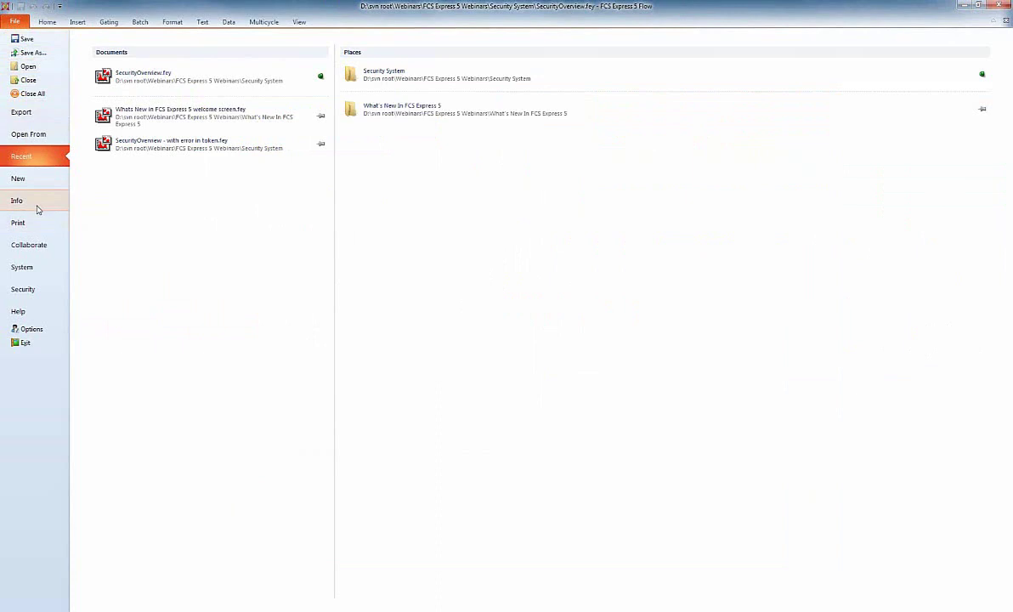
left_click(17, 200)
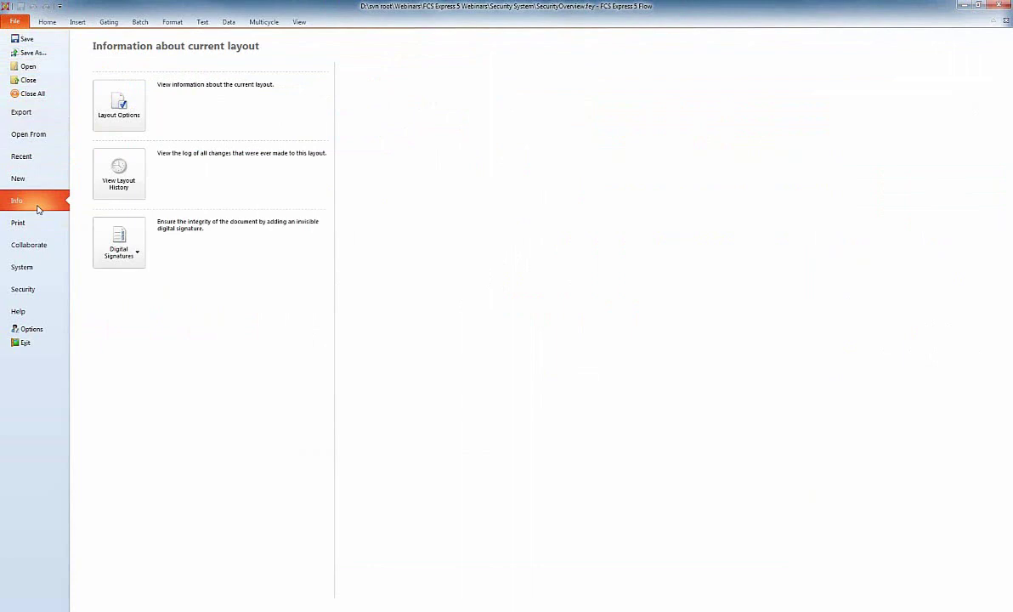
left_click(128, 121)
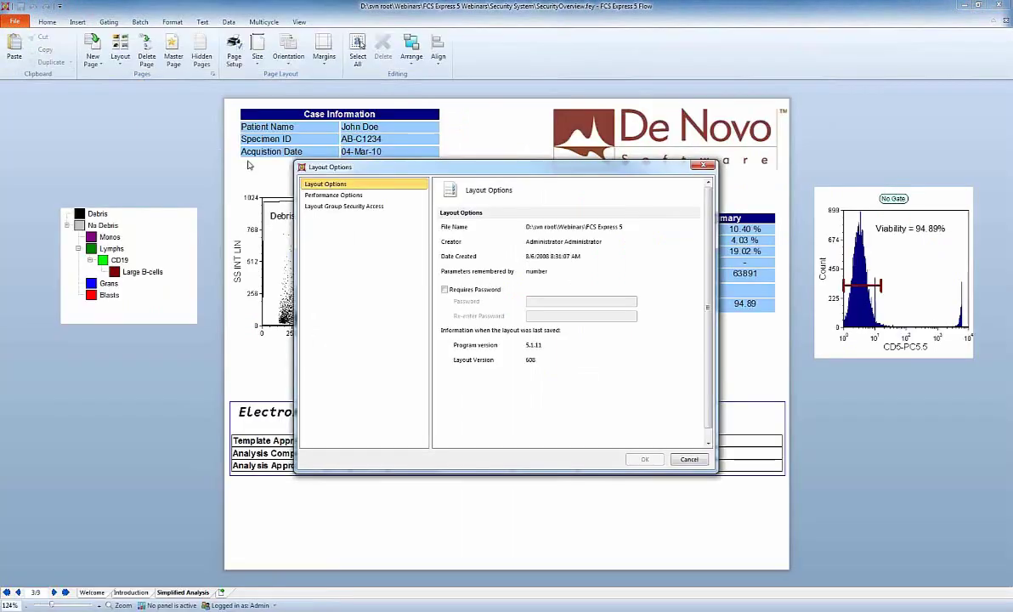
left_click(333, 208)
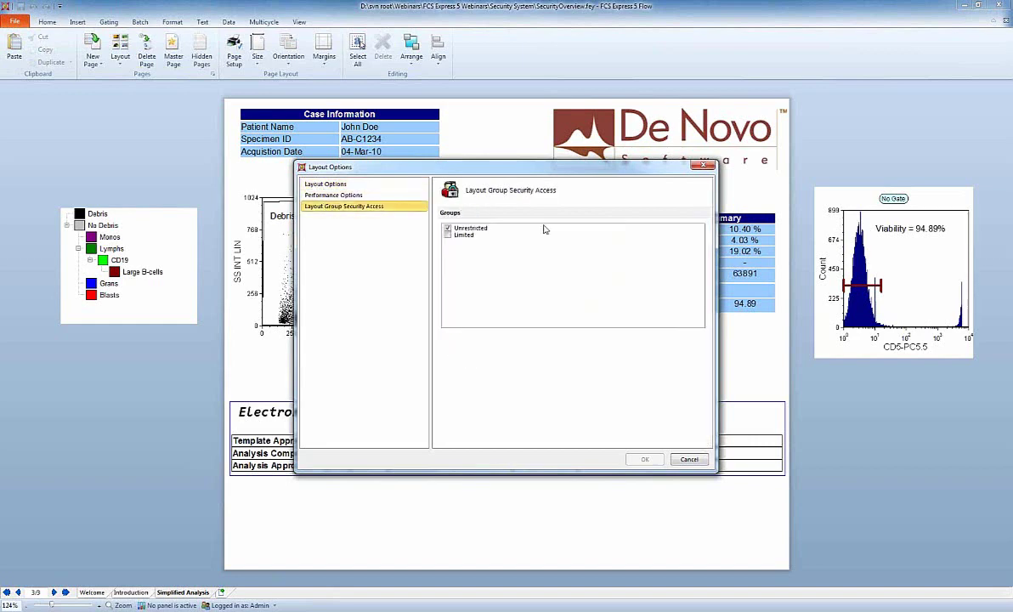
left_click(448, 235)
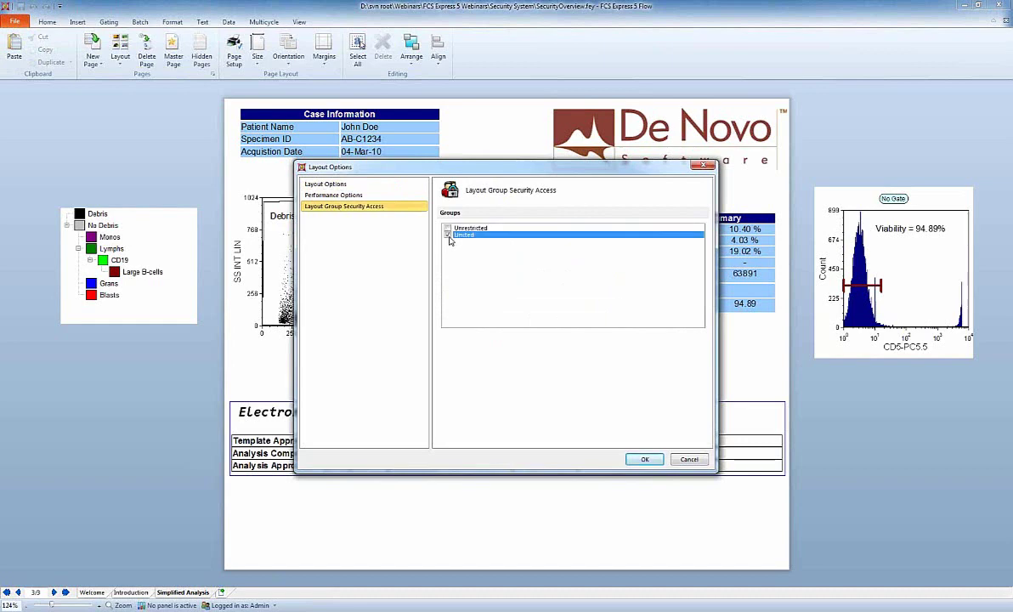
Confirm Layout Options, then try dragging the Debris gate on the FS/SS plot.
left_click(645, 459)
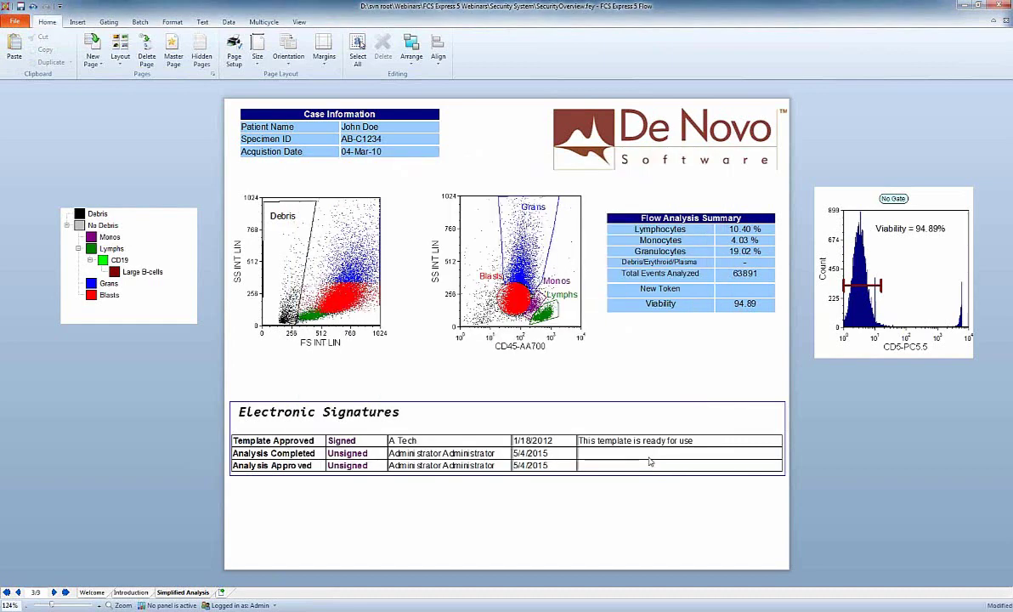
left_click(279, 255)
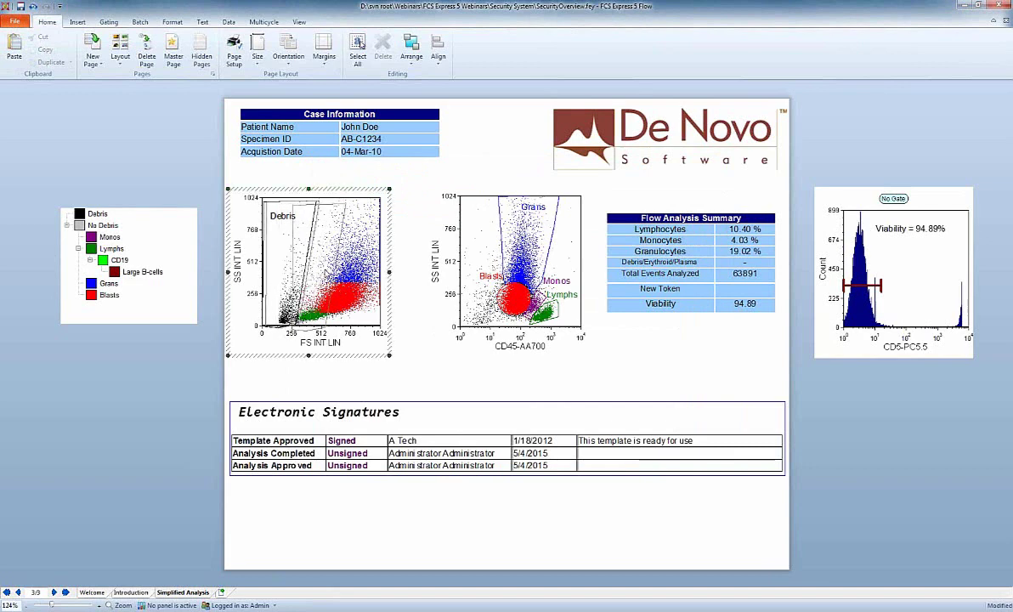
left_click_drag(279, 255, 306, 256)
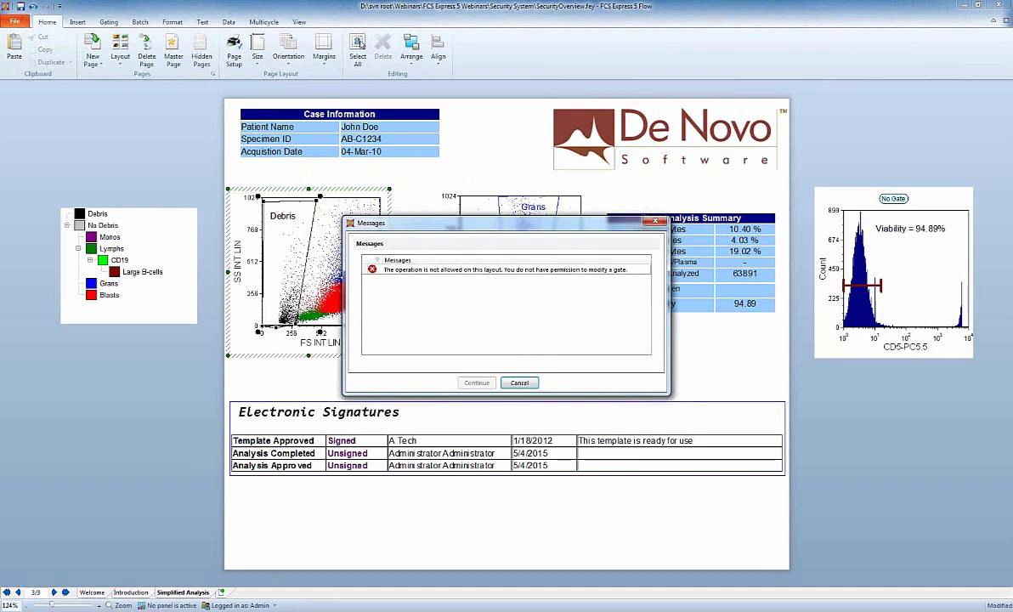
Cancel the permission error message, leaving the Debris gate unchanged.
left_click(520, 383)
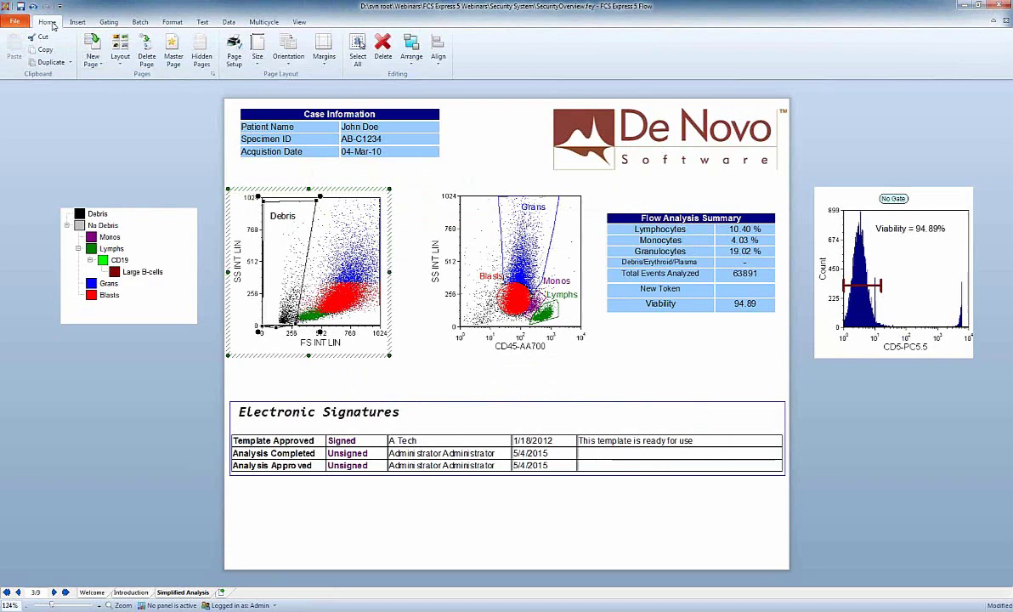
Switch the layout's group security access from Limited back to Unrestricted in Layout Options.
left_click(15, 21)
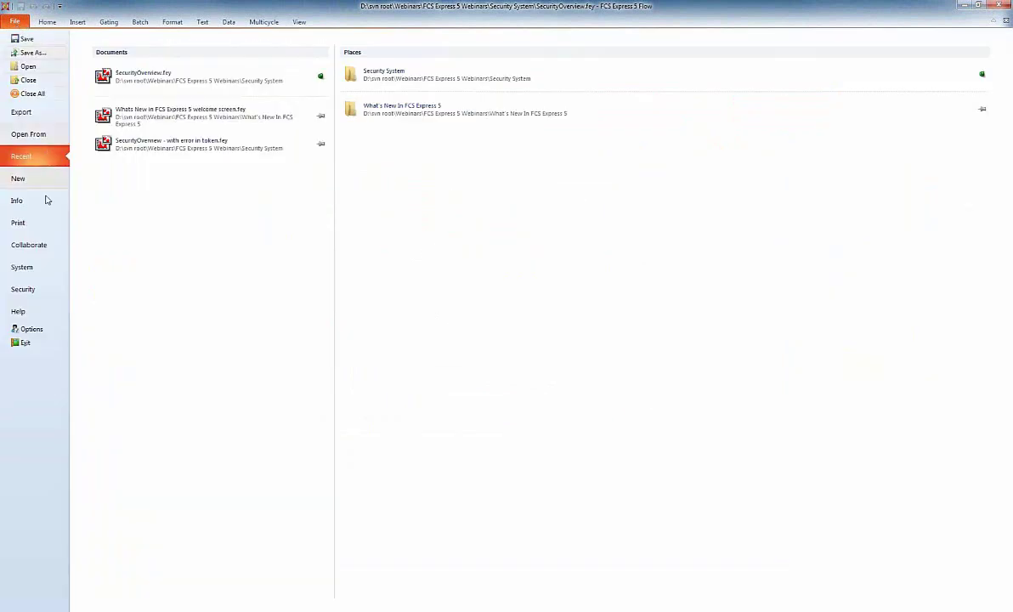
left_click(34, 206)
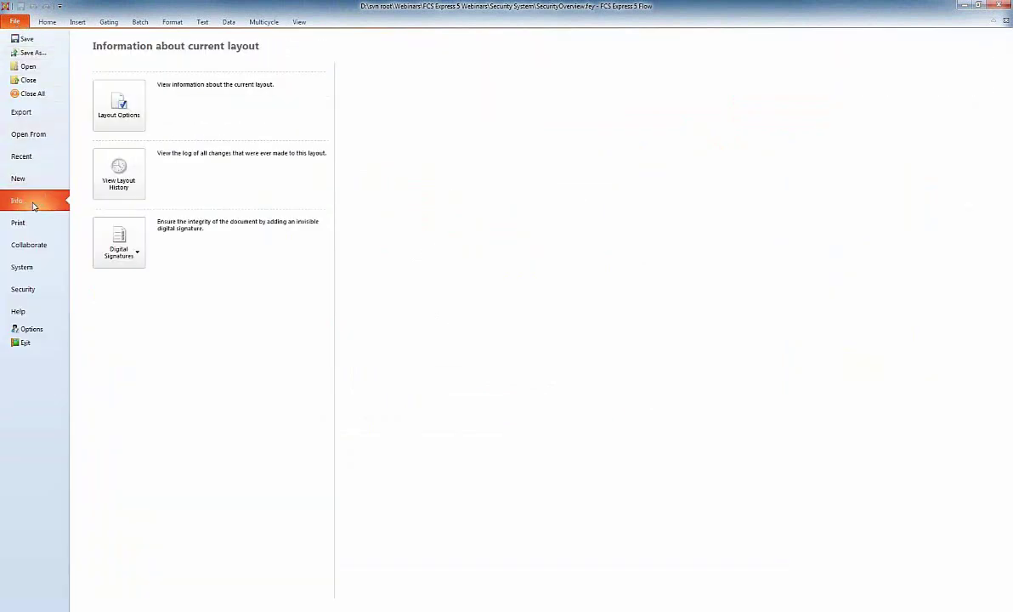
left_click(121, 115)
left_click(344, 206)
left_click(446, 235)
left_click(447, 229)
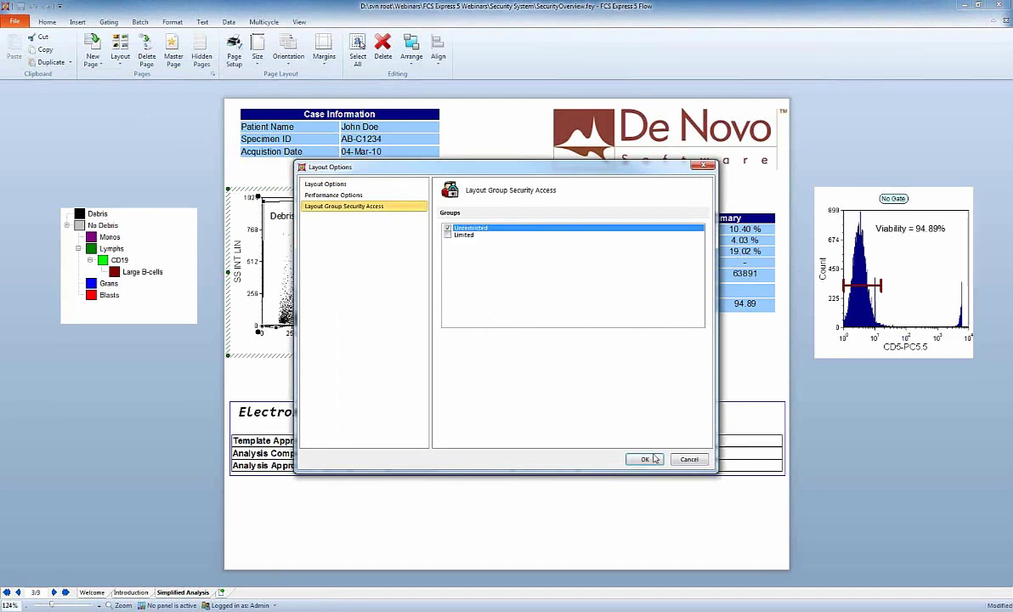
left_click(645, 460)
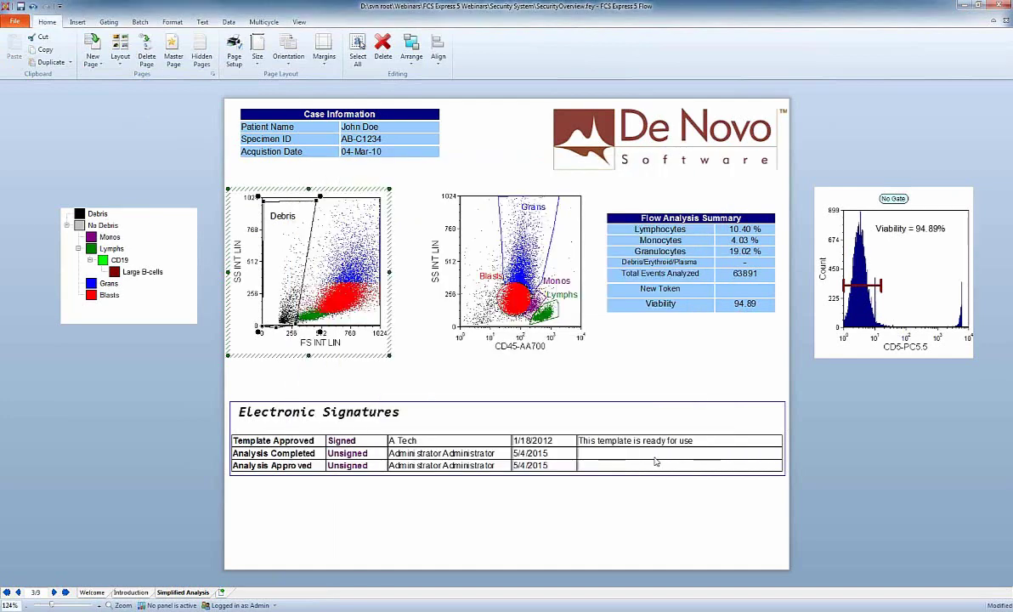
Drag the Debris gate right so Lymphocytes read 3.33% and Granulocytes 29.28%.
left_click_drag(300, 283, 340, 285)
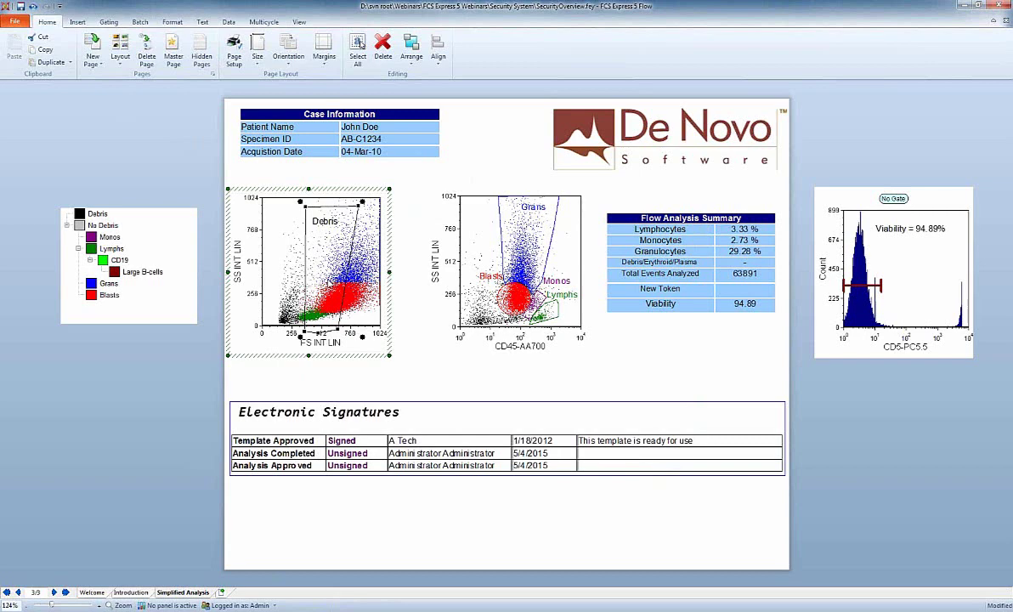
Open the No Rights group definition, view its Save options, then close both dialogs without saving.
left_click(17, 24)
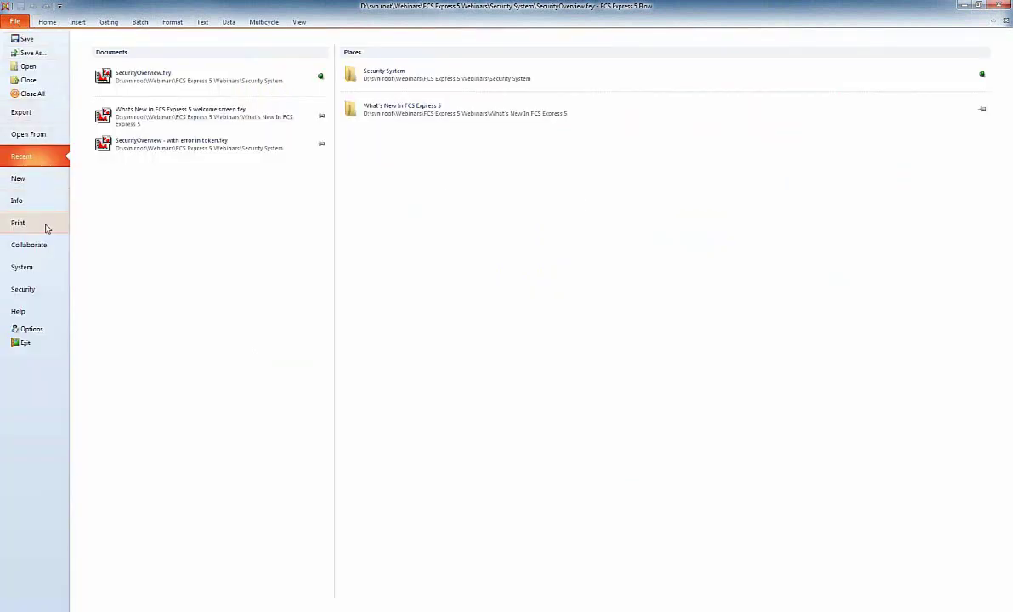
left_click(40, 290)
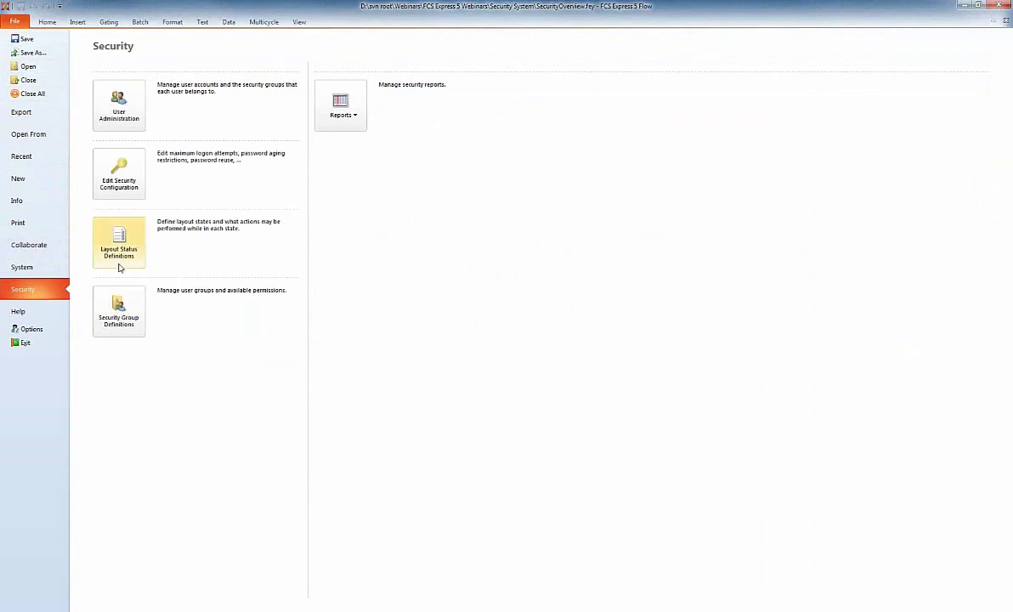
left_click(121, 297)
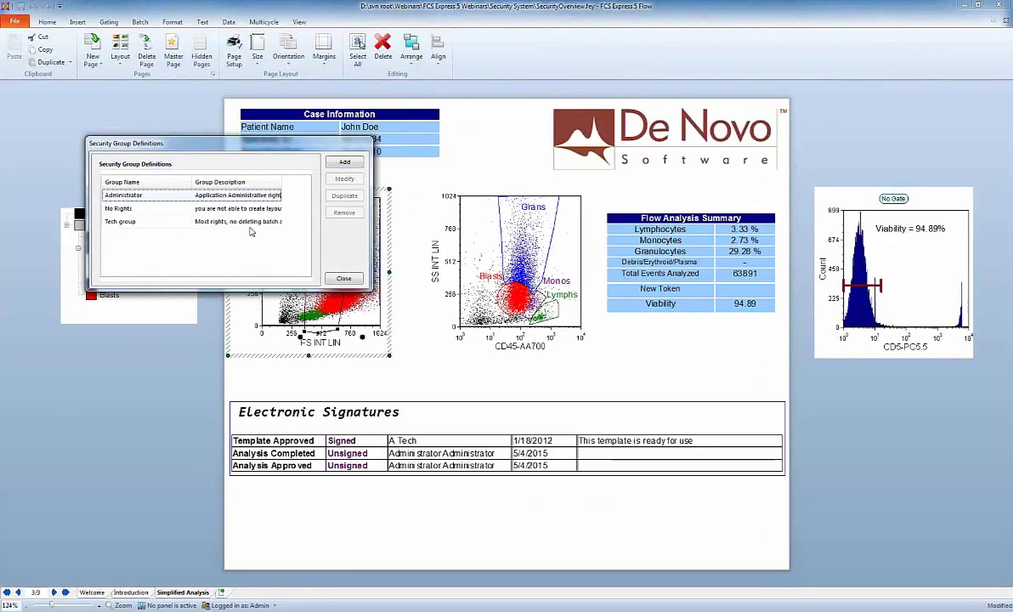
double_click(238, 209)
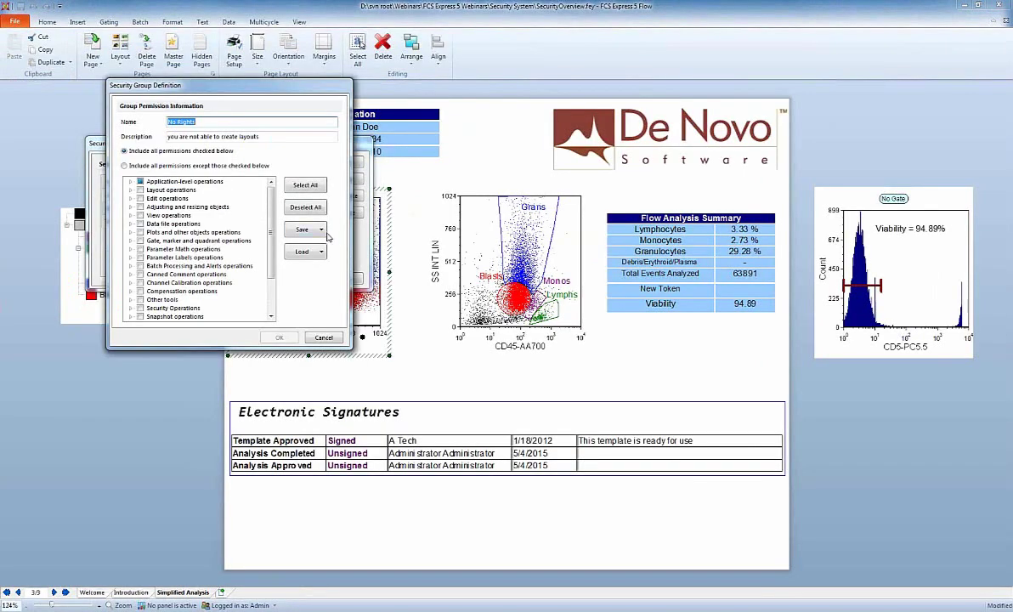
left_click(320, 229)
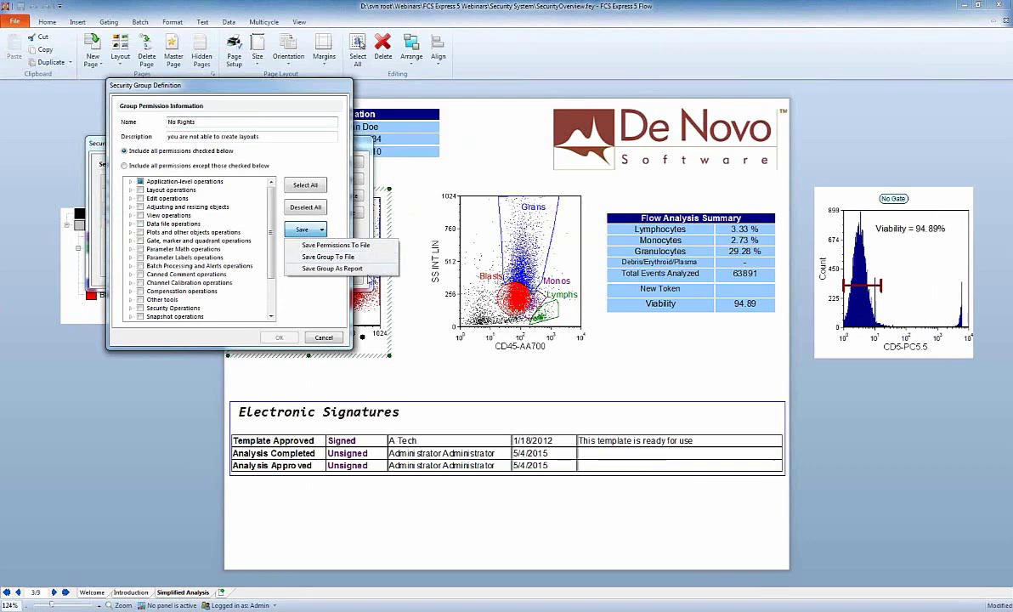
left_click(314, 277)
left_click(316, 336)
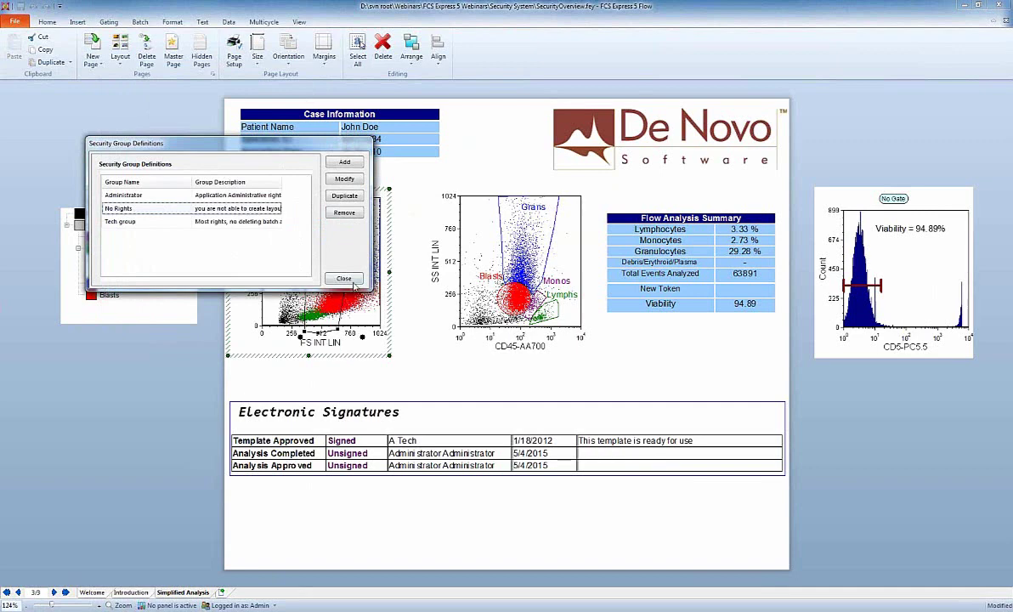
left_click(350, 280)
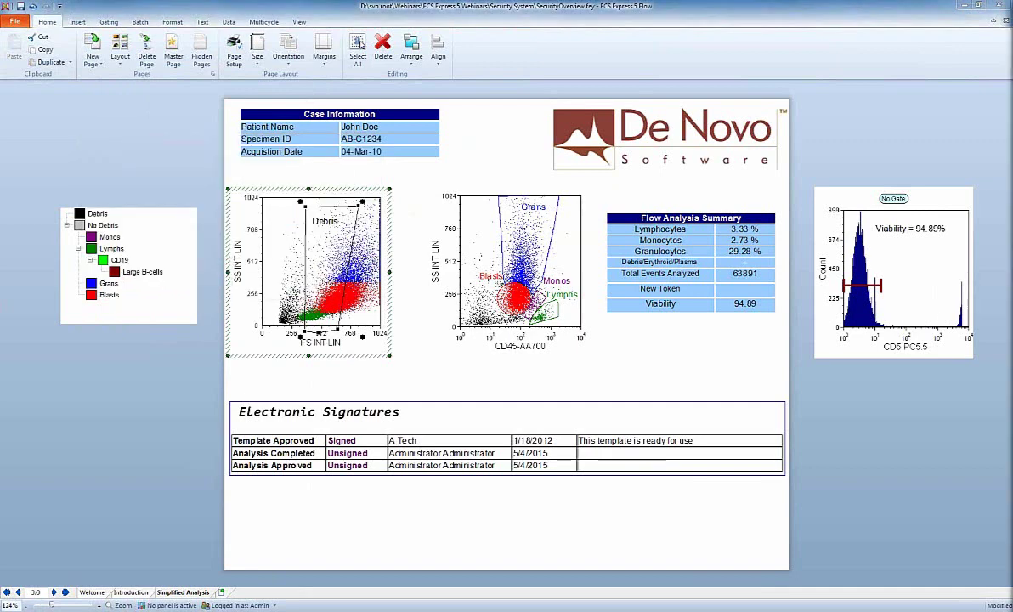
left_click(16, 22)
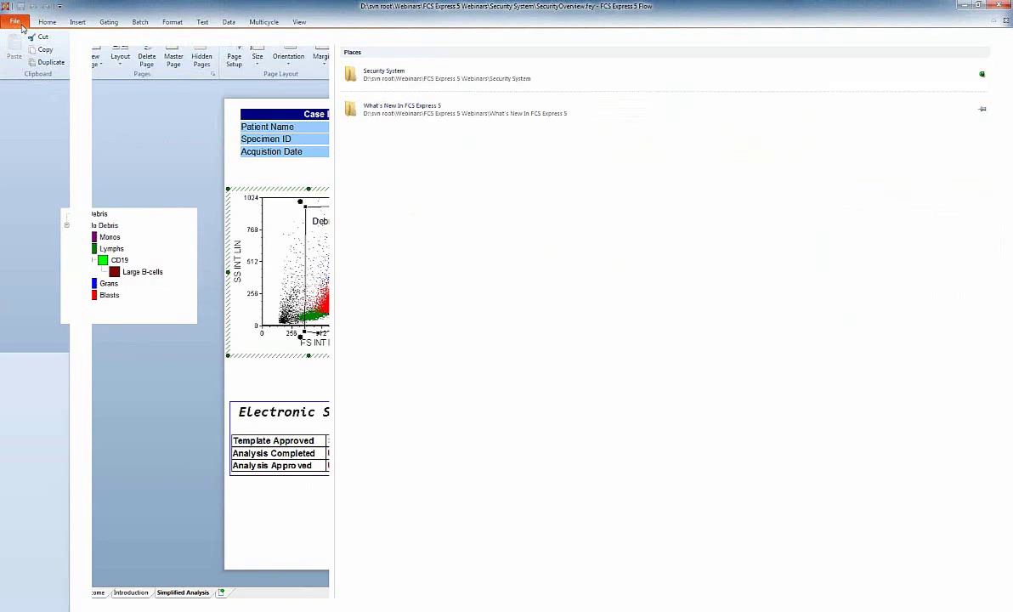
left_click(29, 244)
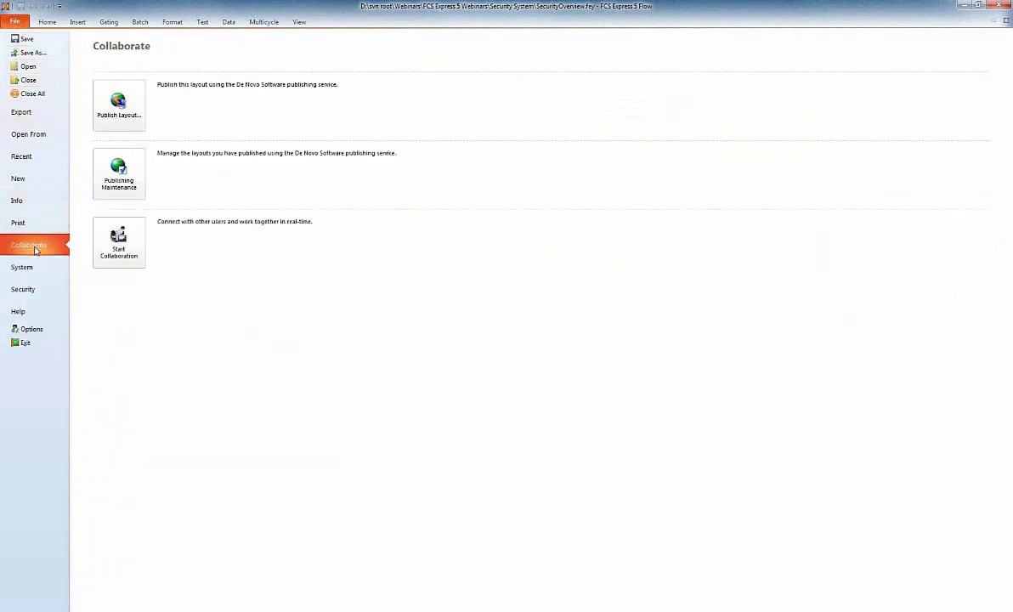
left_click(123, 106)
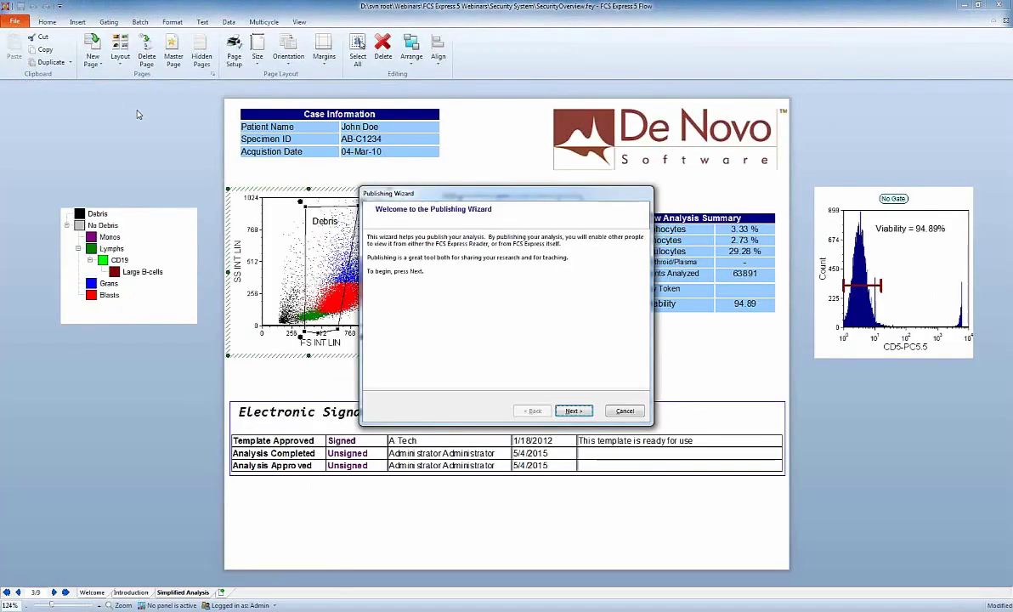
left_click(573, 411)
left_click(572, 411)
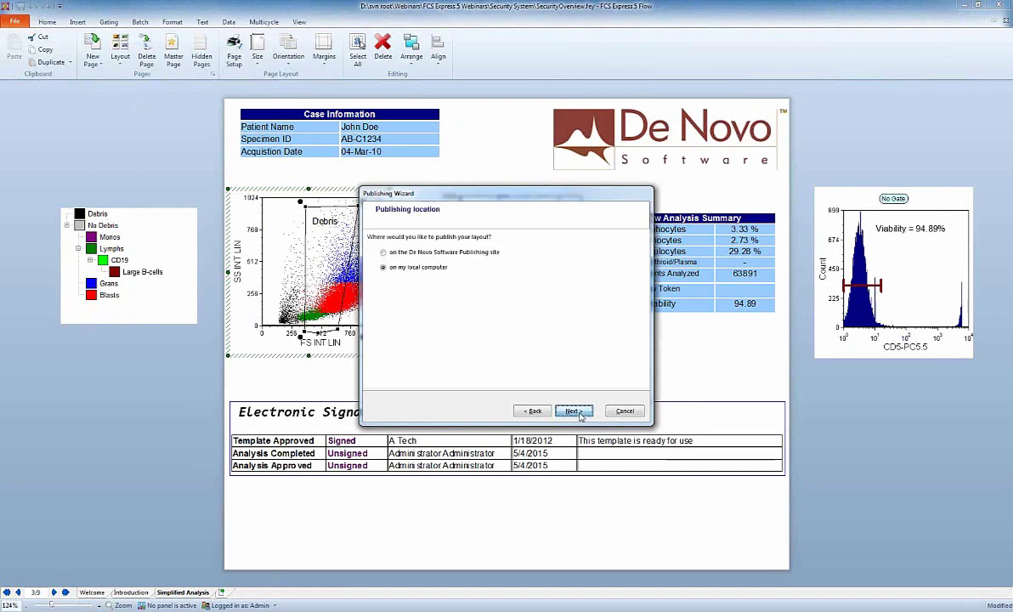
left_click(571, 412)
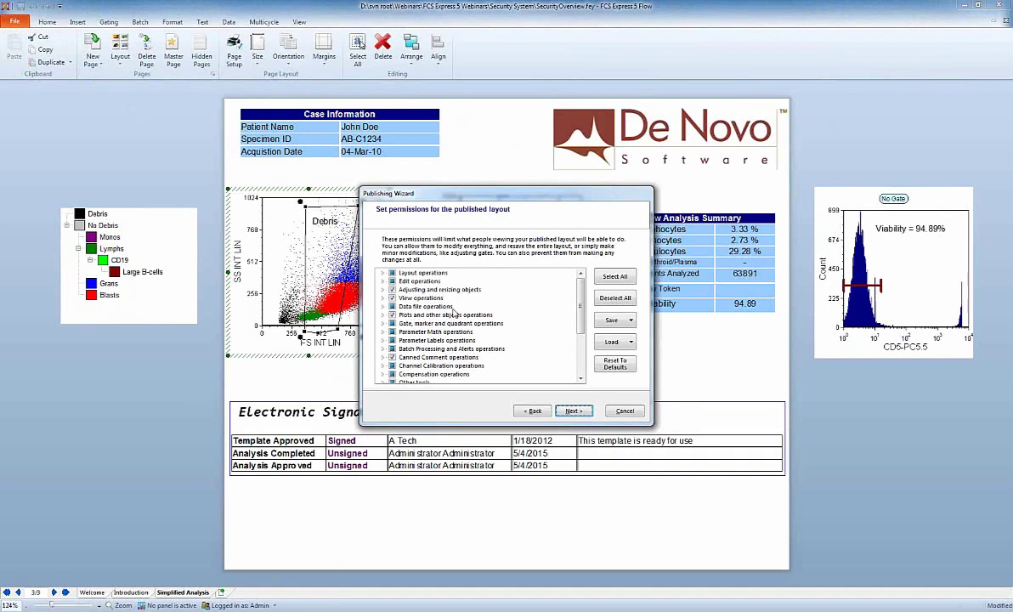
left_click(622, 412)
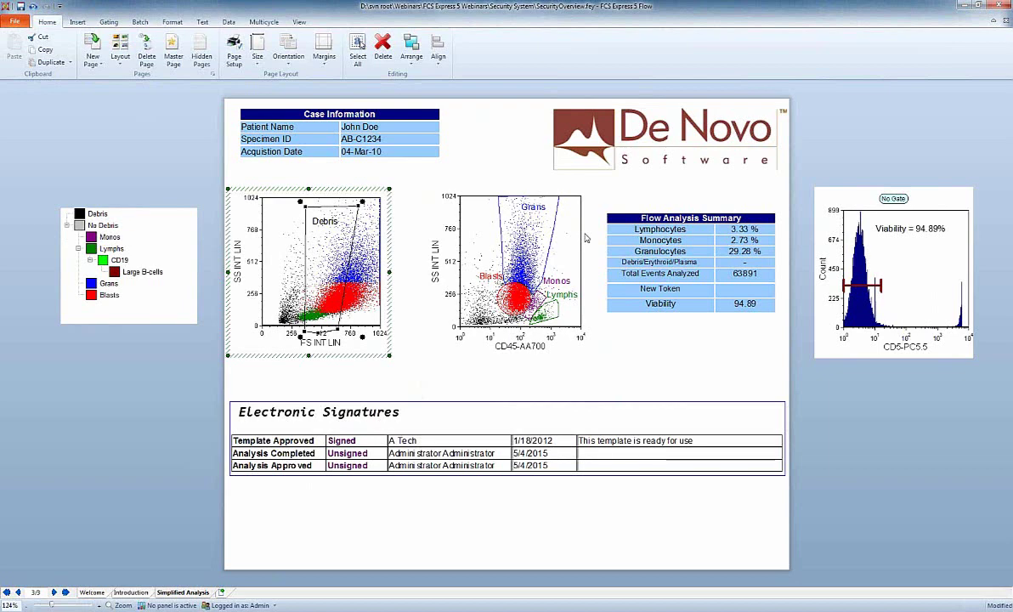
left_click(14, 21)
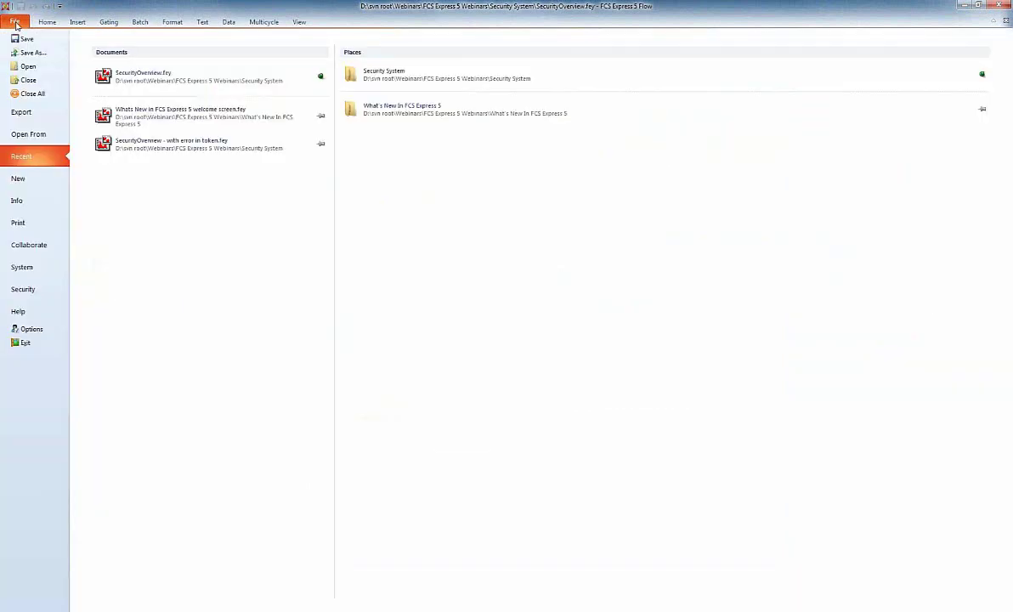
left_click(32, 313)
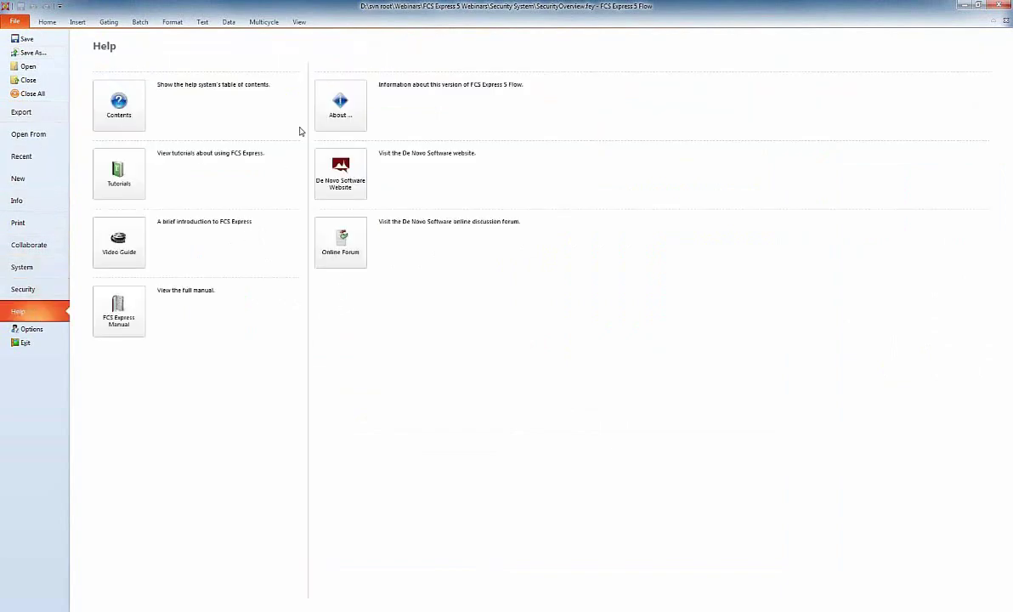
left_click(331, 112)
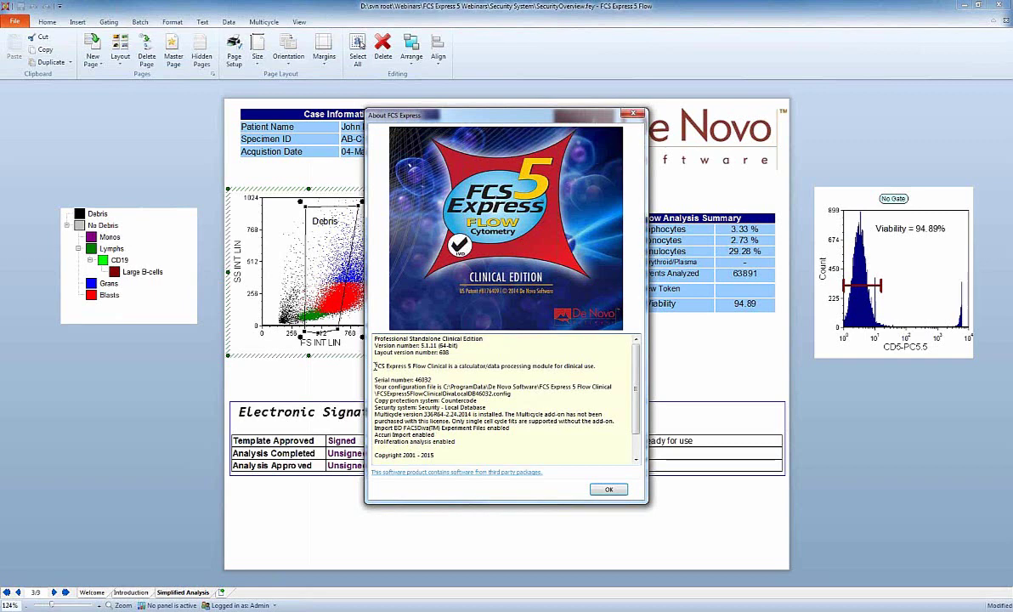
mouse_move(374, 400)
left_mouse_down()
mouse_move(425, 406)
mouse_move(374, 413)
left_mouse_up()
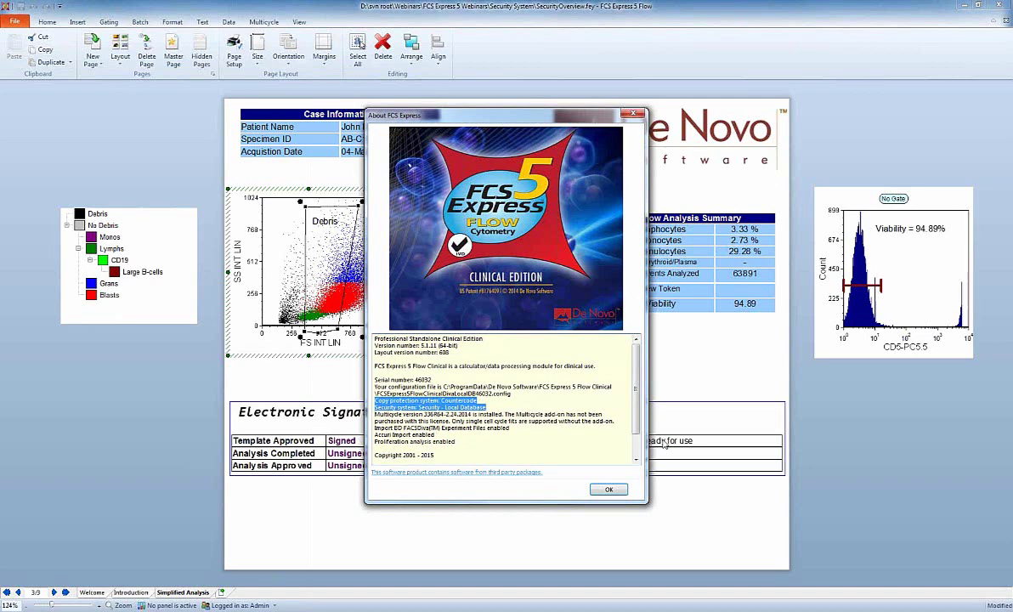
left_click(612, 491)
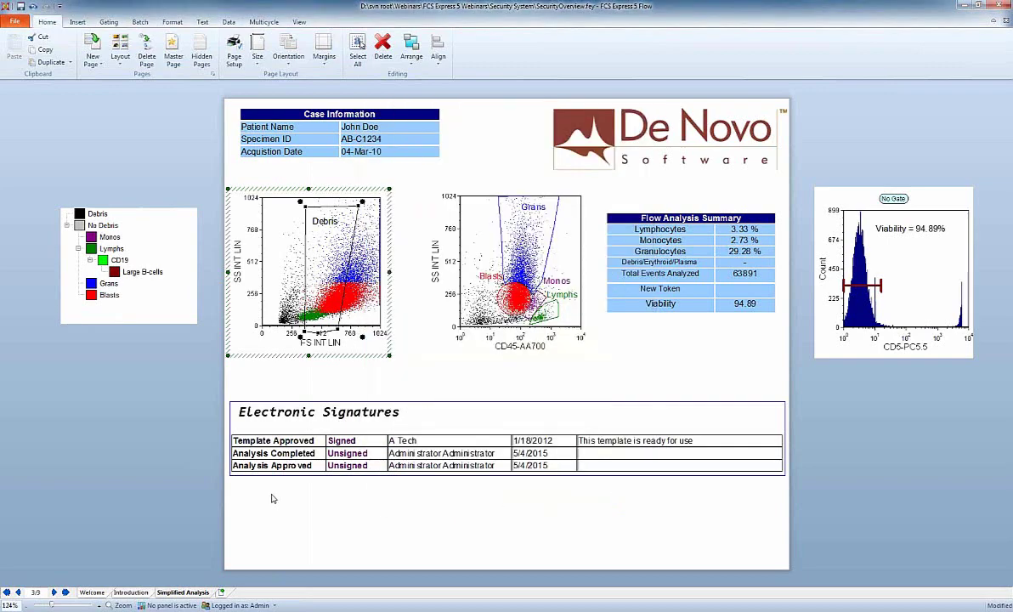
mouse_move(289, 605)
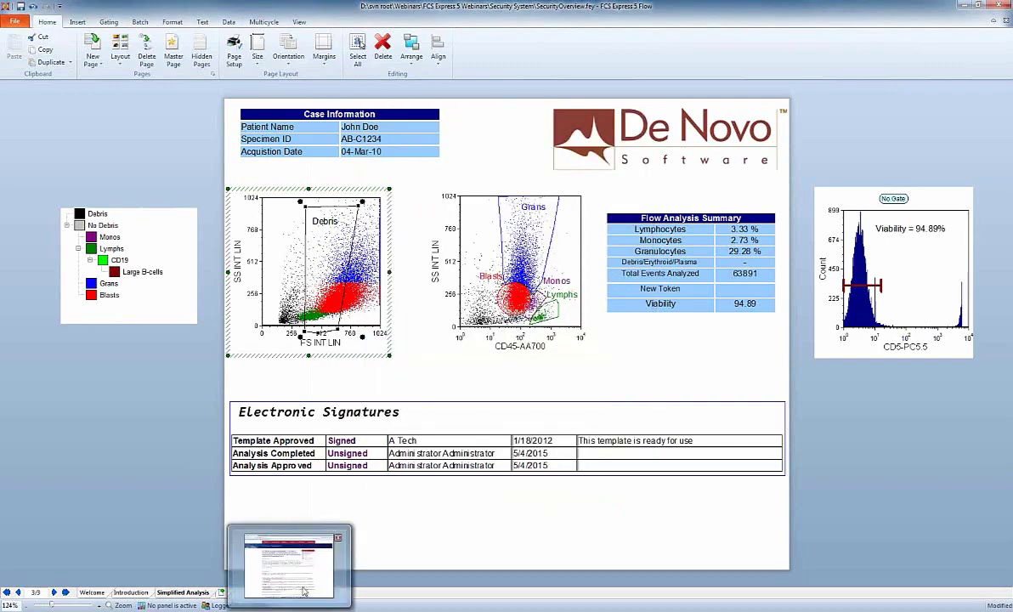
Show the manual's Security Database Options tab and highlight the SQL Server and ElevateDB options.
left_click(308, 563)
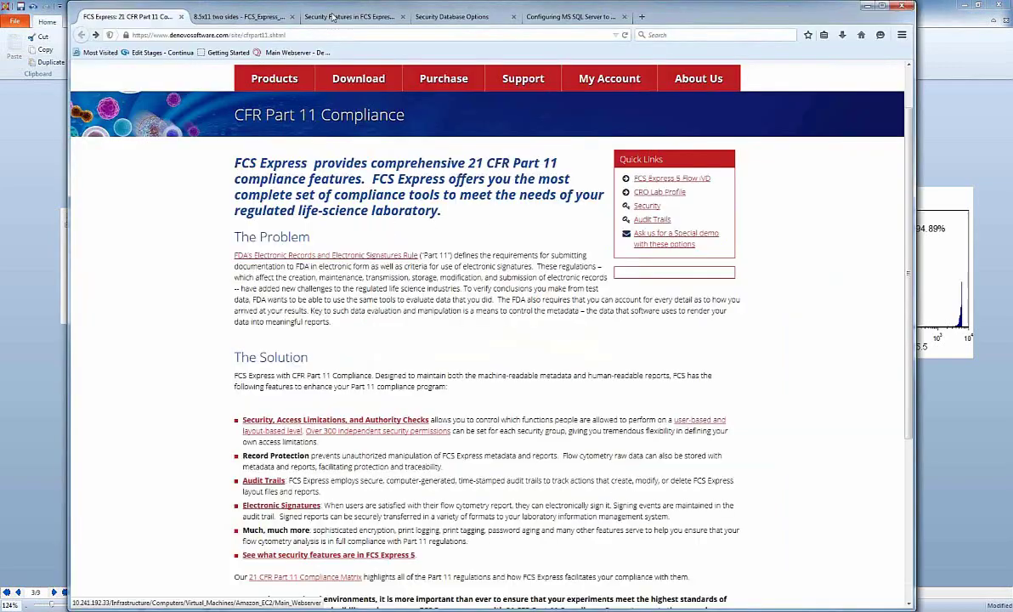
left_click(463, 25)
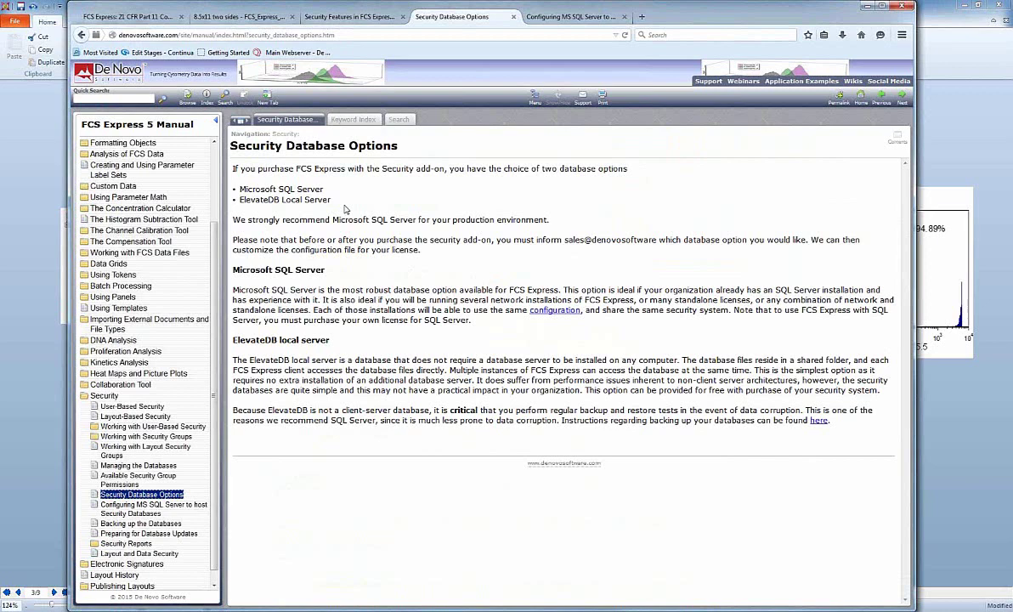
left_click_drag(330, 201, 218, 176)
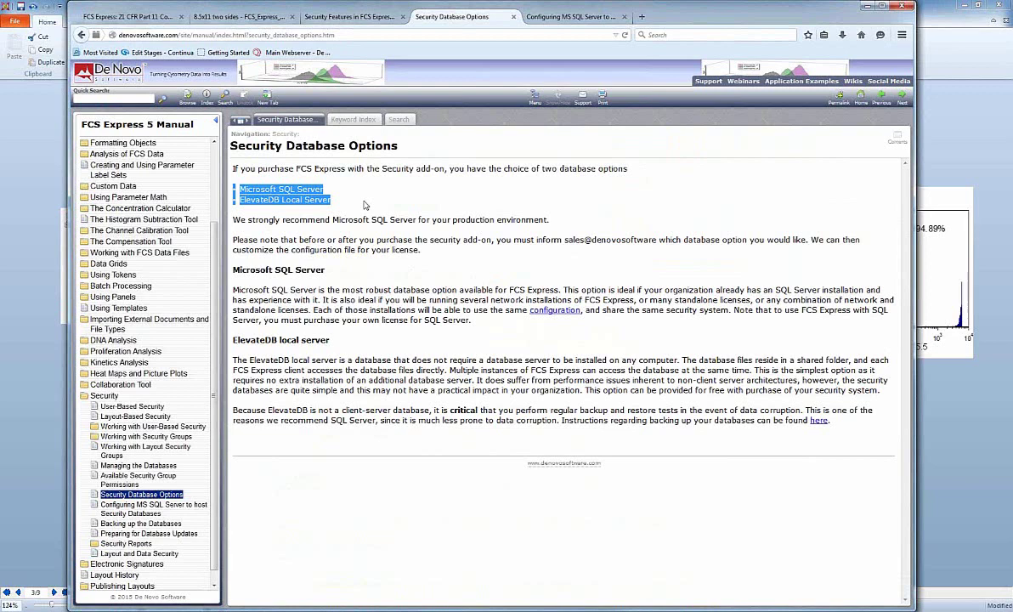
left_click(365, 205)
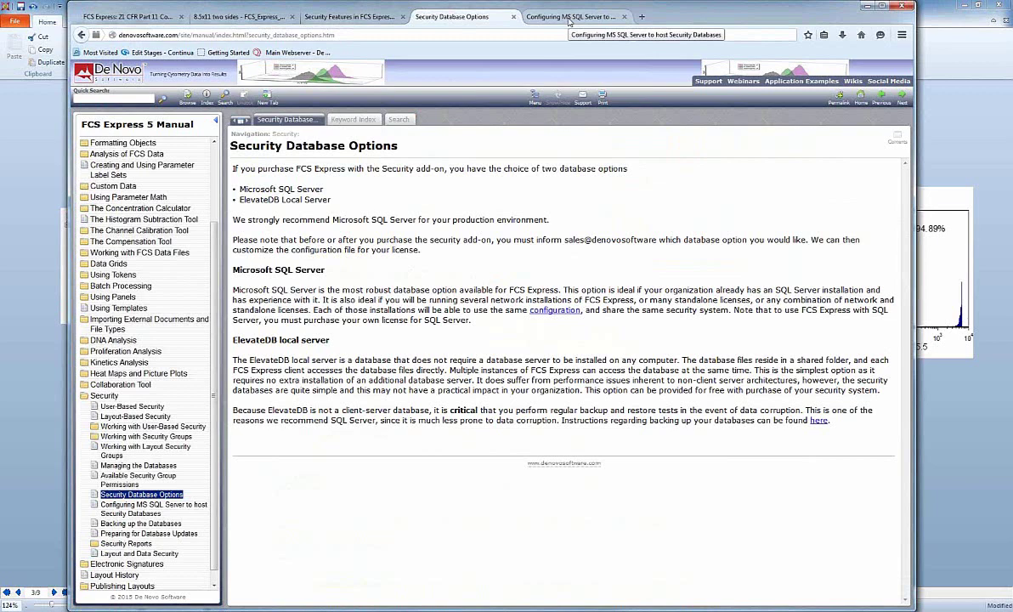
Read the MS SQL Server page, marking FCSEDB.ini and the ADO connection string, then return to FCS Express.
left_click(569, 17)
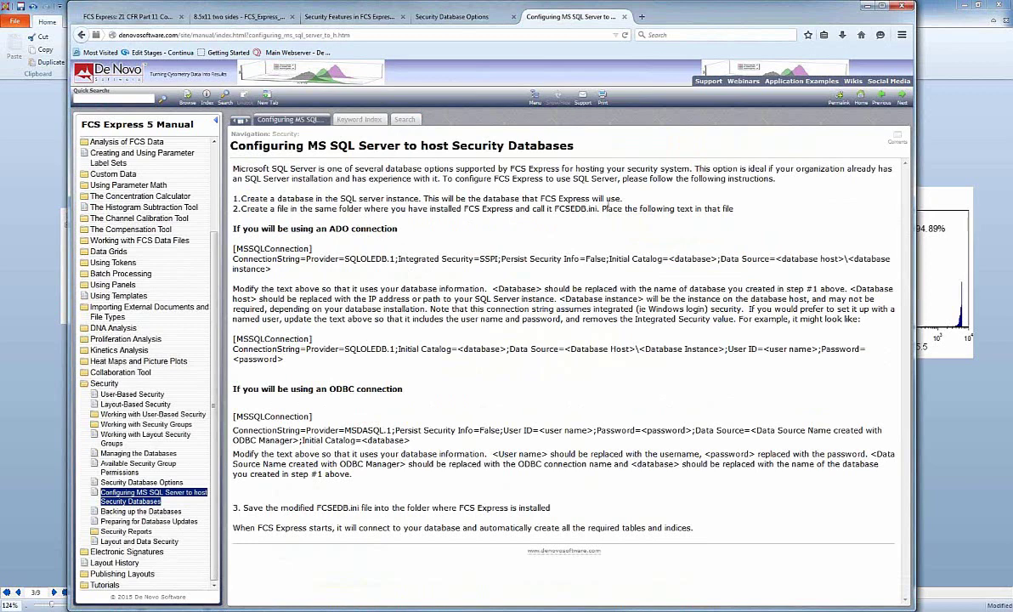
left_click_drag(558, 208, 599, 208)
left_click(263, 252)
left_click_drag(277, 267, 221, 245)
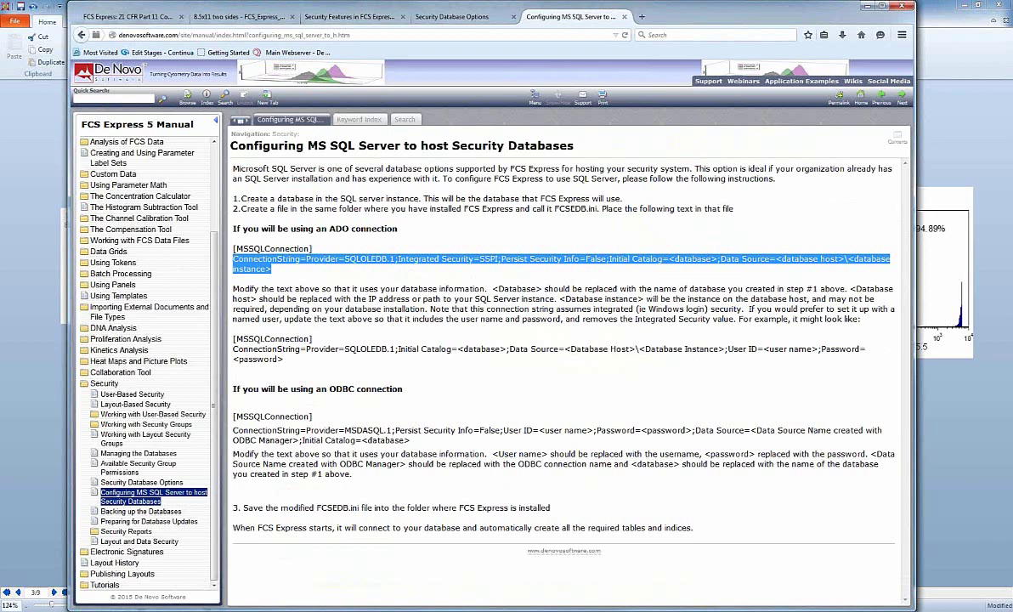
key("alt+Tab")
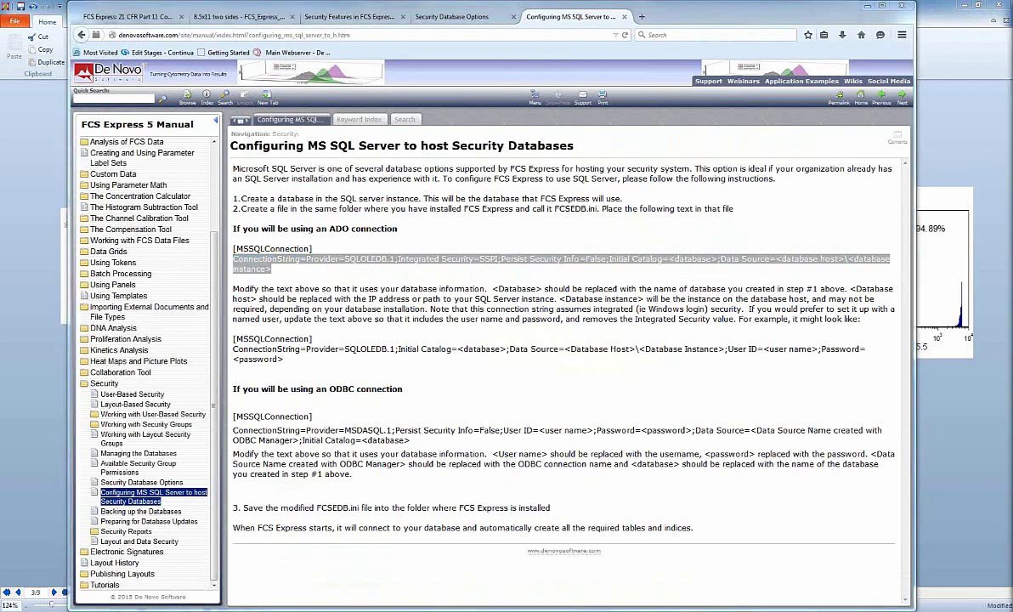
left_click(965, 464)
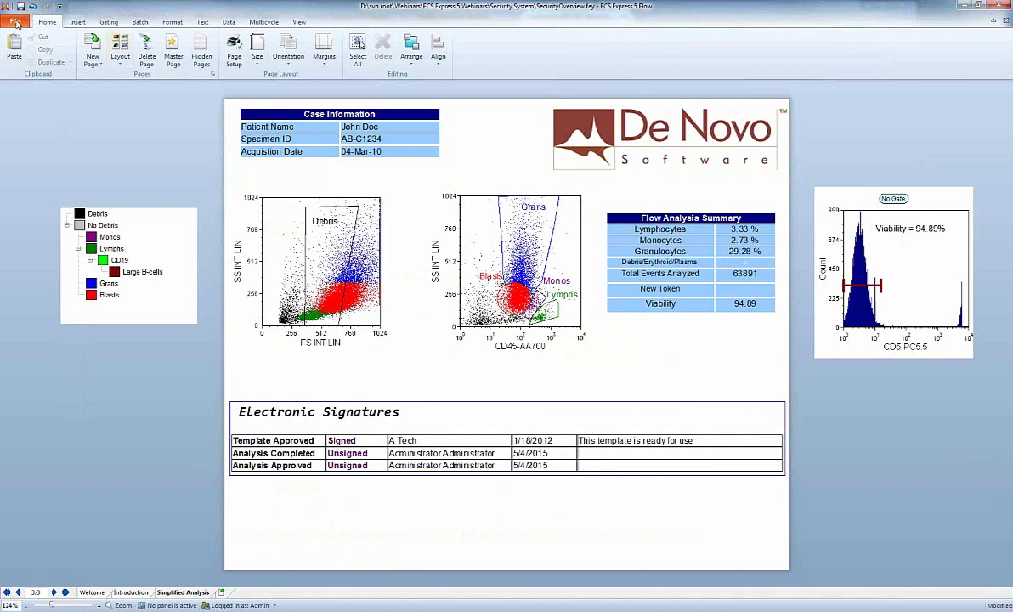
Open the Layout History Viewer from File > Info.
left_click(15, 22)
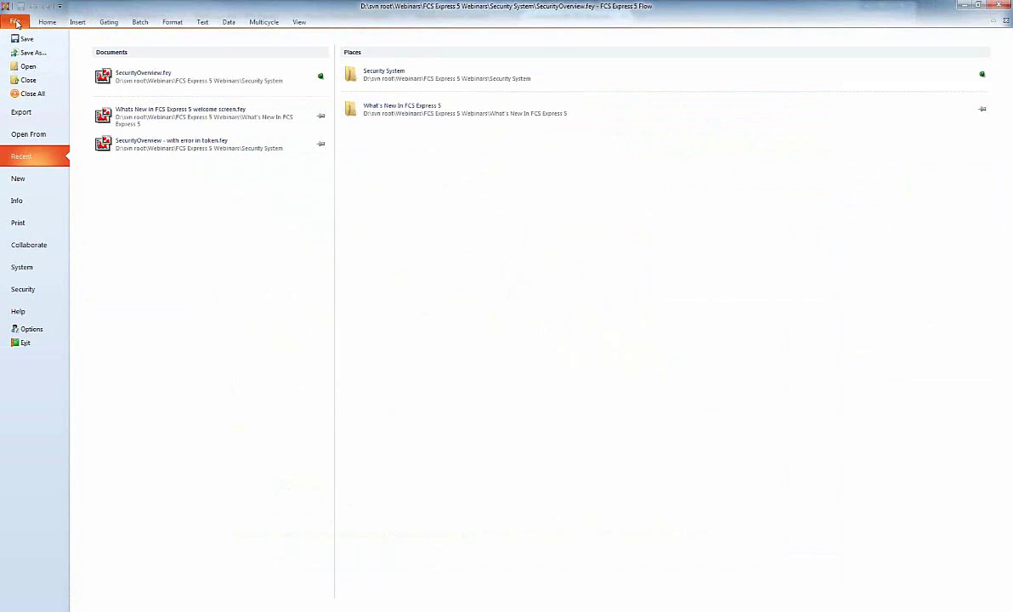
left_click(21, 203)
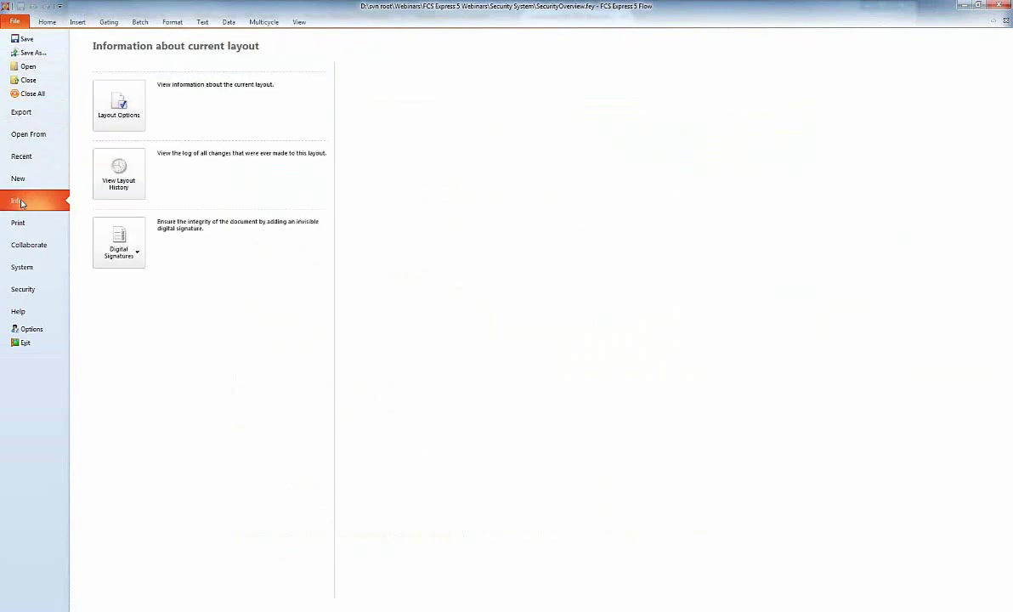
left_click(130, 167)
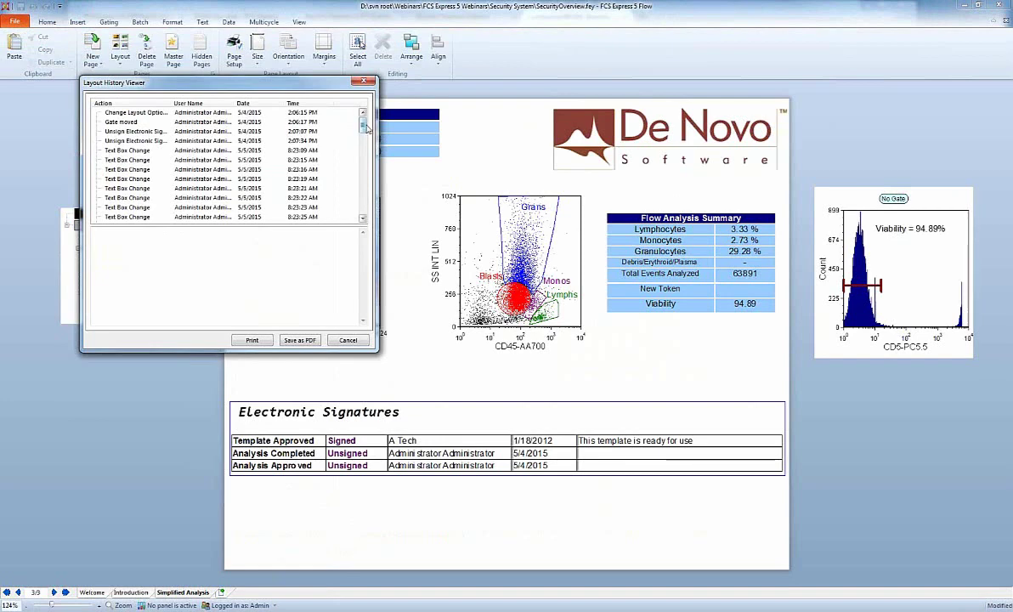
Inspect the Gate Move entry's recorded gate coordinates, moving the viewer aside to see the plots.
left_click_drag(365, 126, 363, 206)
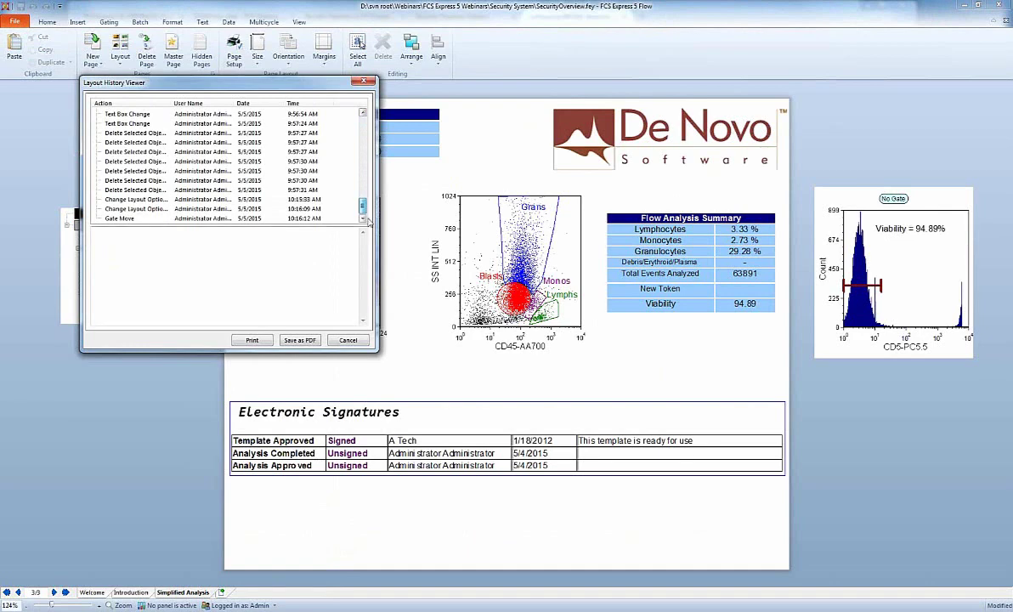
left_click(132, 220)
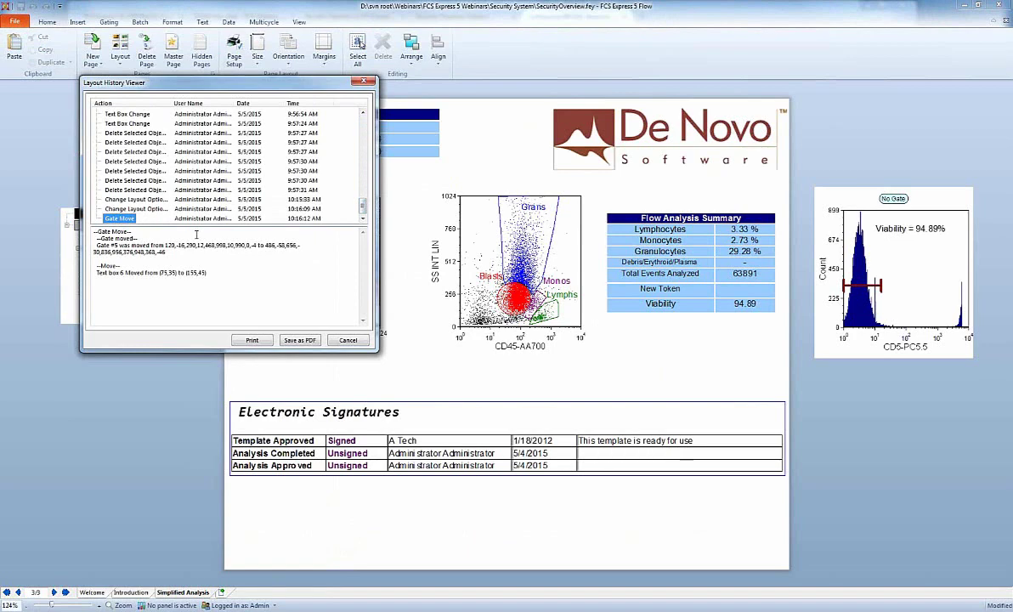
left_click_drag(166, 245, 166, 253)
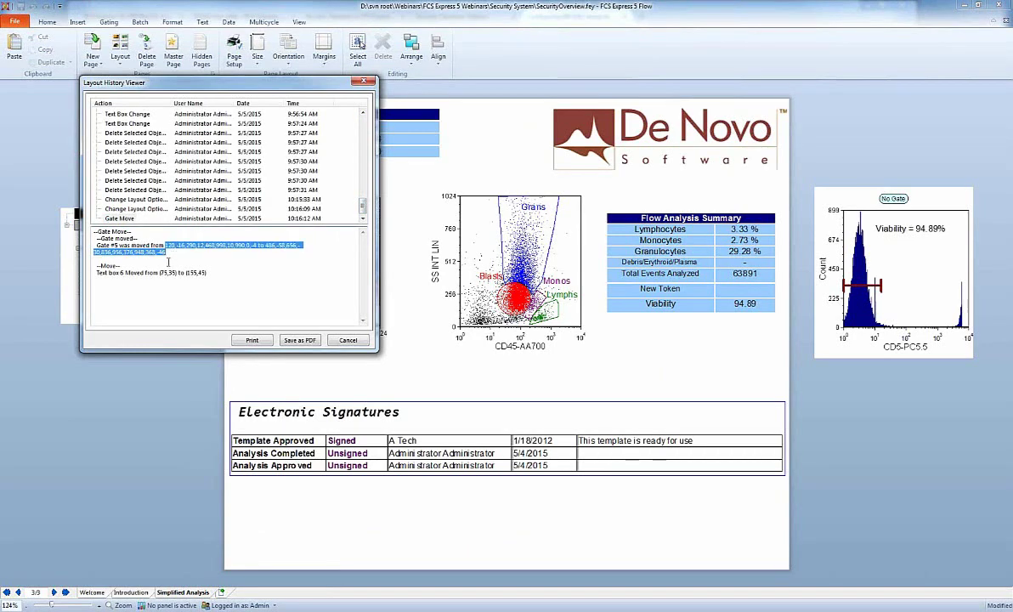
left_click_drag(340, 83, 743, 75)
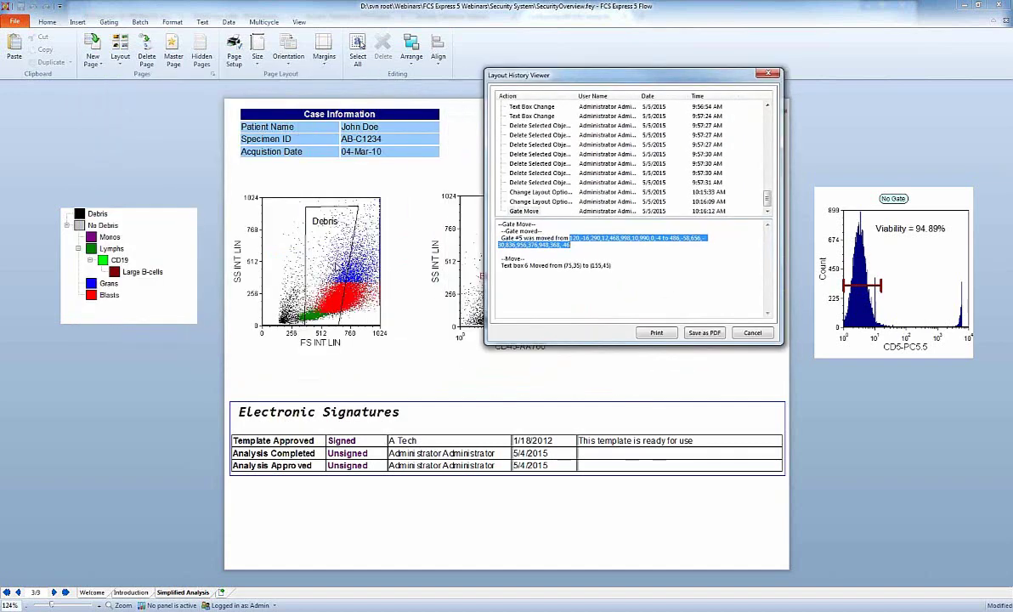
left_click(516, 274)
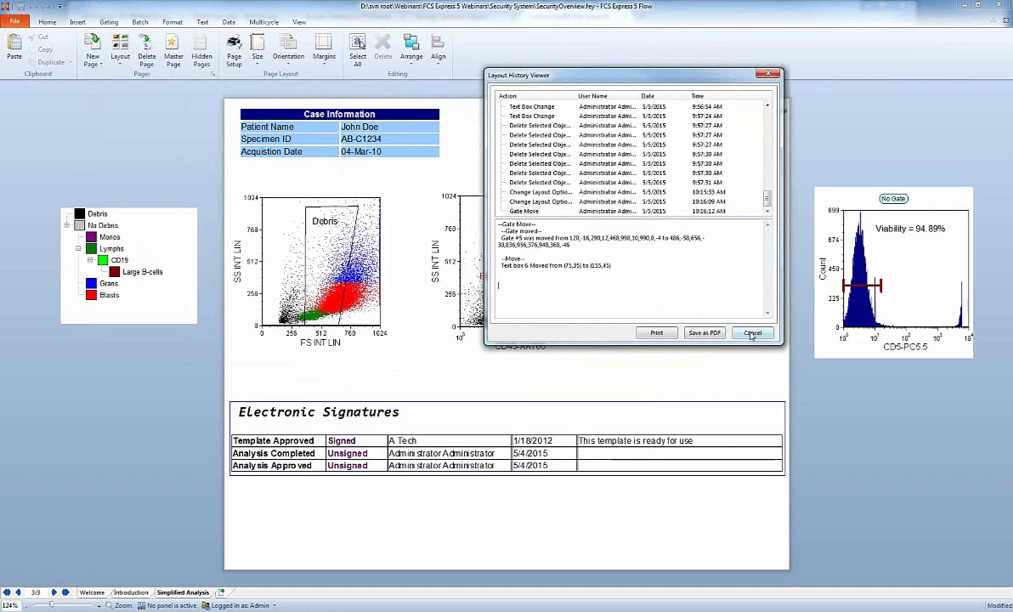
Check the Change Layout Options entry details, then close the history viewer.
left_click(533, 211)
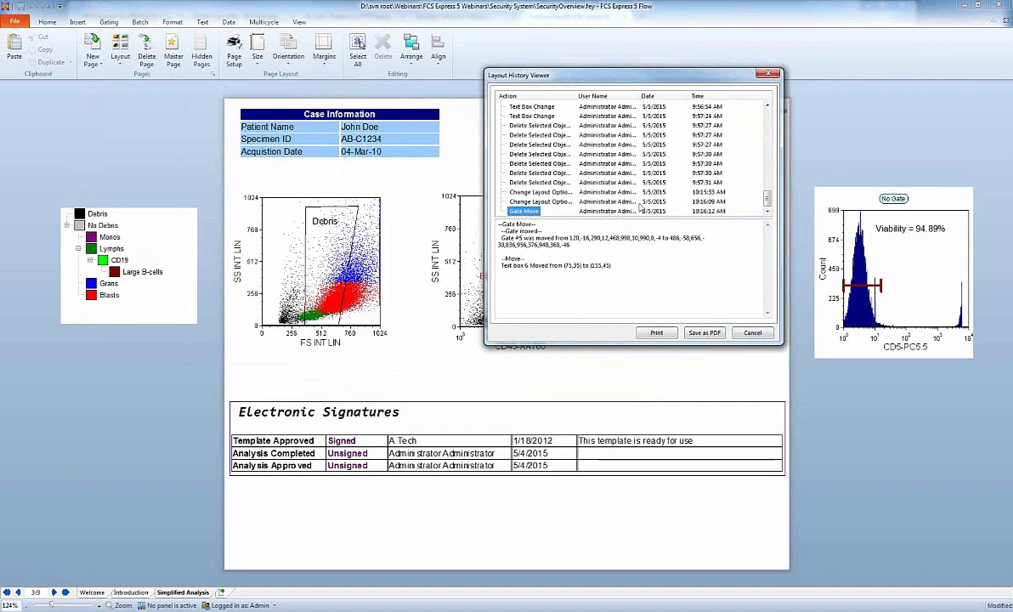
left_click(637, 200)
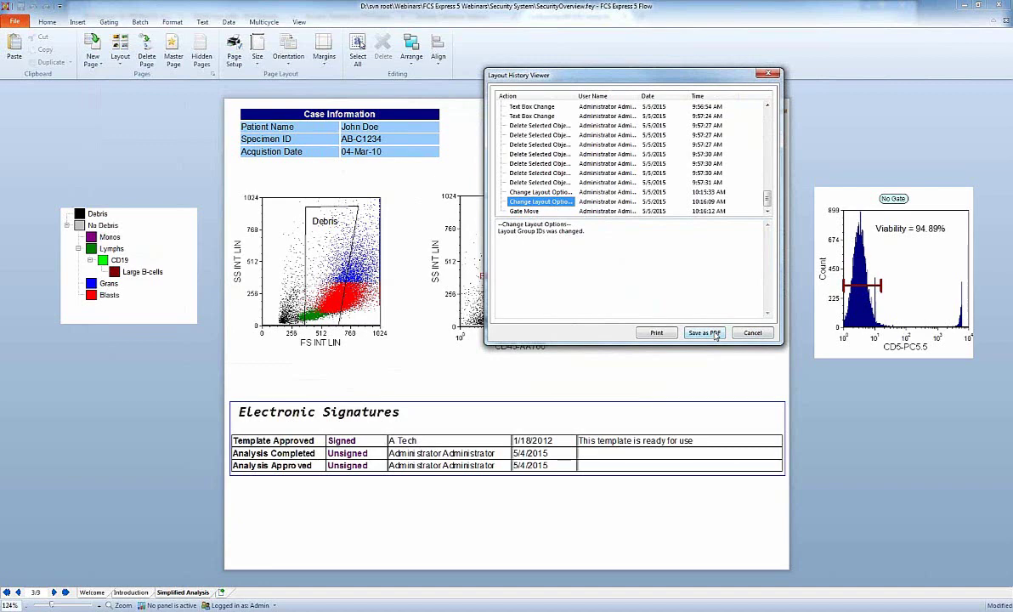
left_click(757, 337)
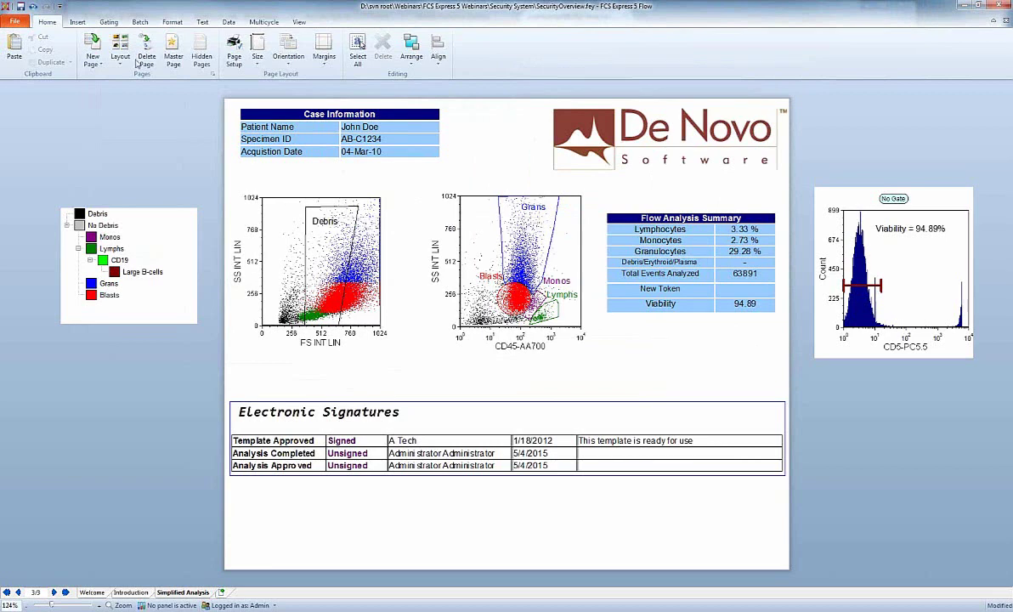
Undo the Debris gate move, then check the Undo Gate Move entry in Layout History and close it.
left_click(34, 6)
left_click(15, 21)
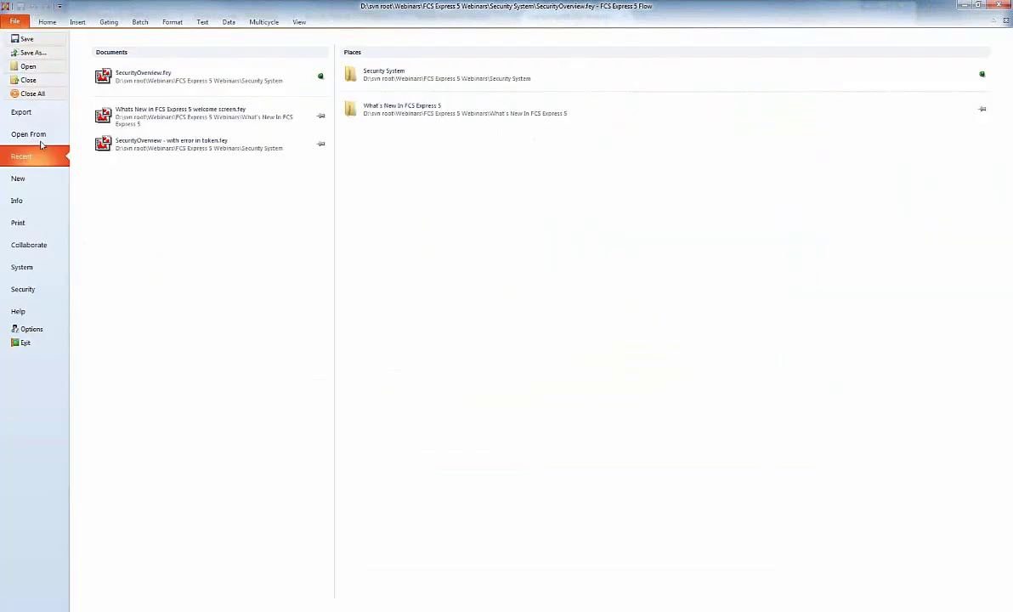
left_click(31, 204)
left_click(119, 174)
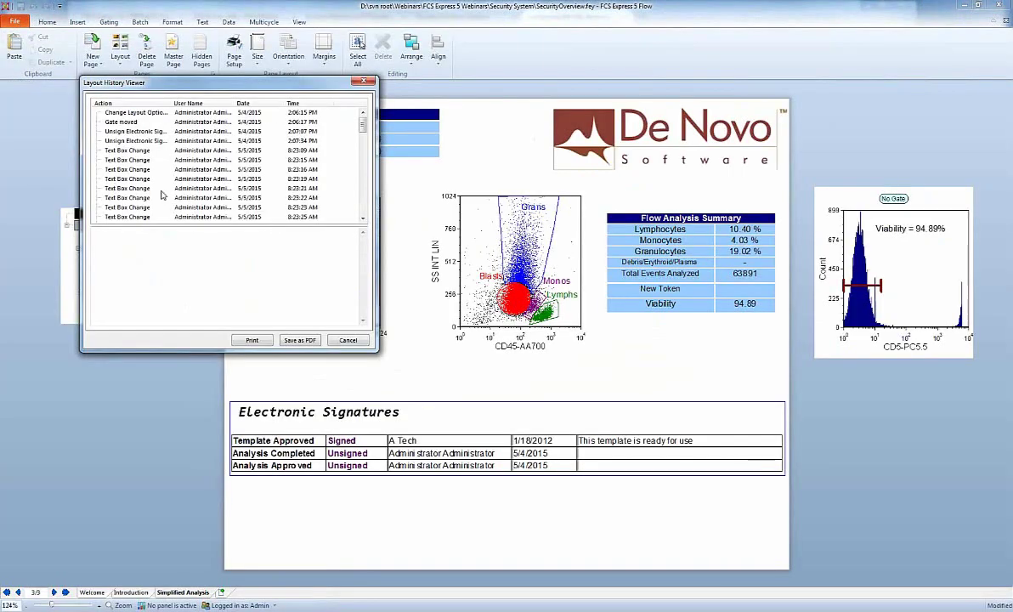
left_click_drag(361, 132, 207, 210)
left_click(128, 218)
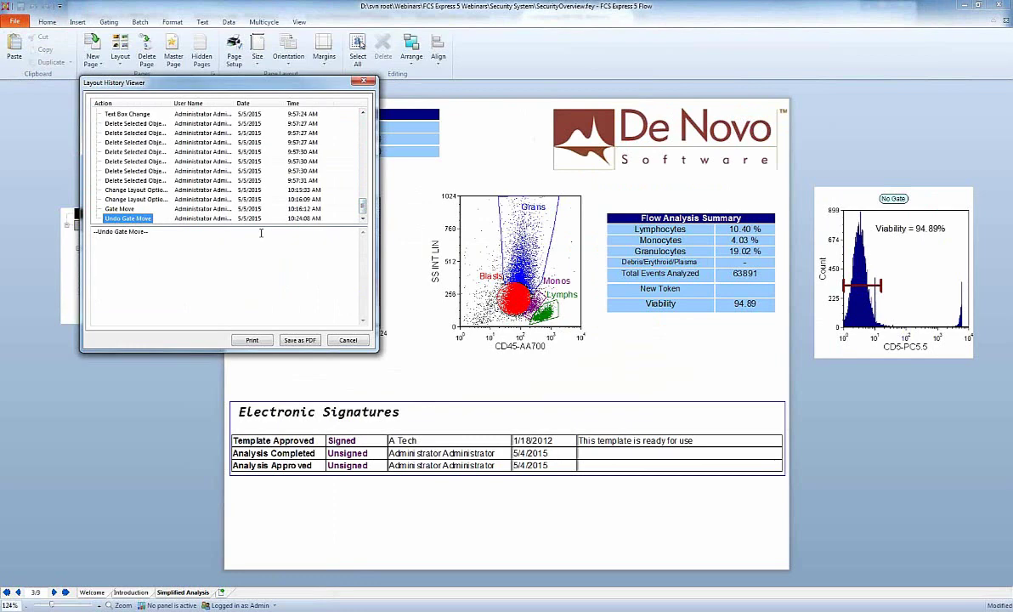
left_click(361, 342)
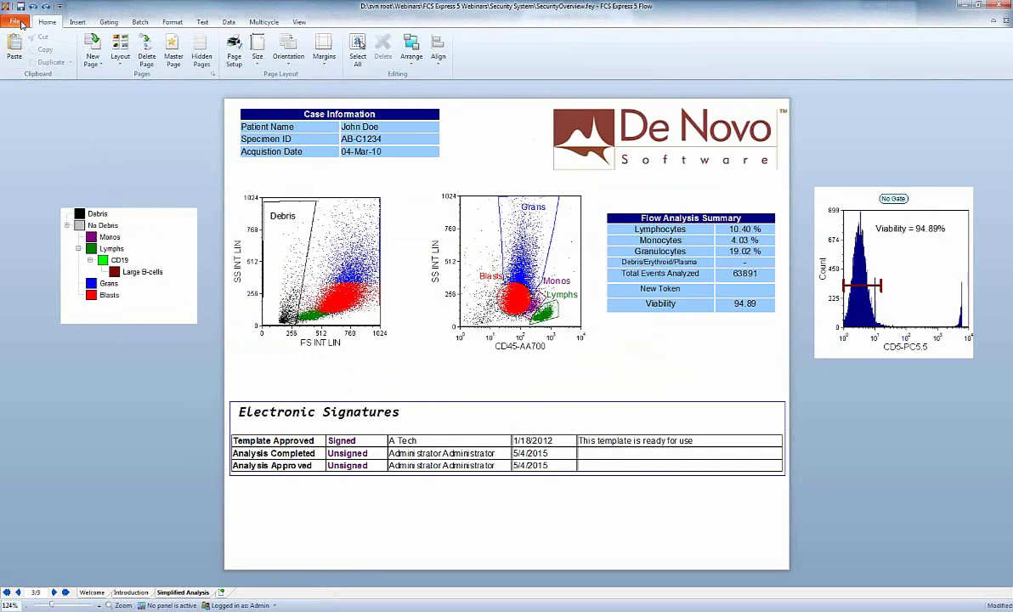
Open Edit Security Configuration, check the failed-login limit in Password Policies, and view Mail Notifications.
left_click(16, 22)
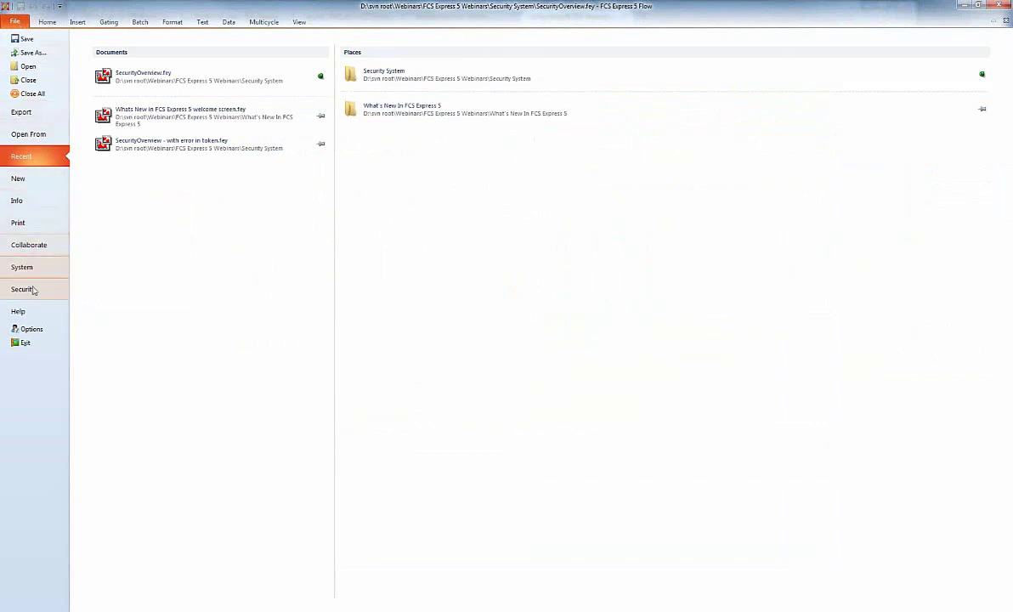
left_click(35, 293)
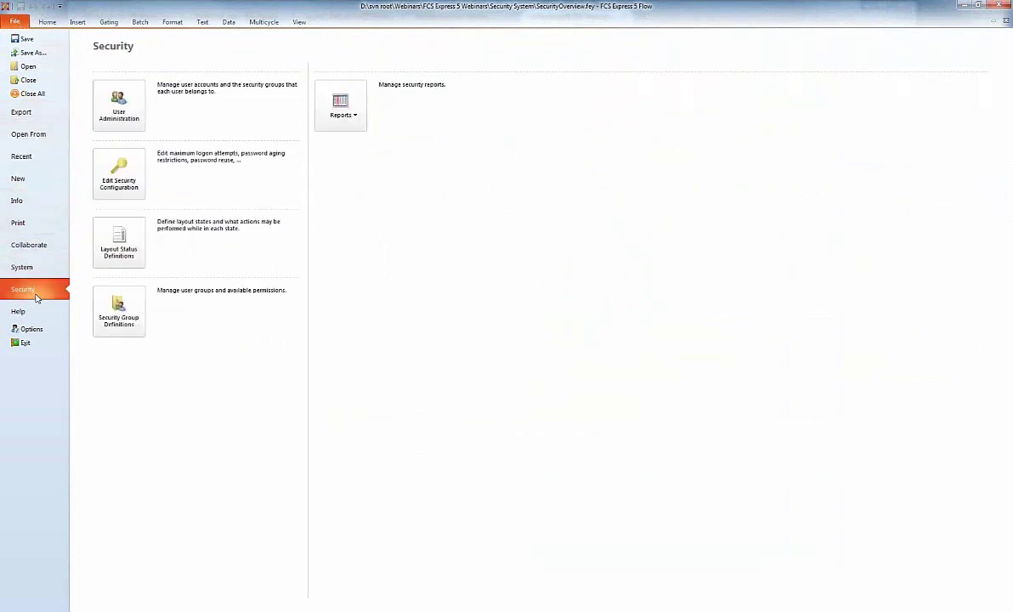
left_click(128, 186)
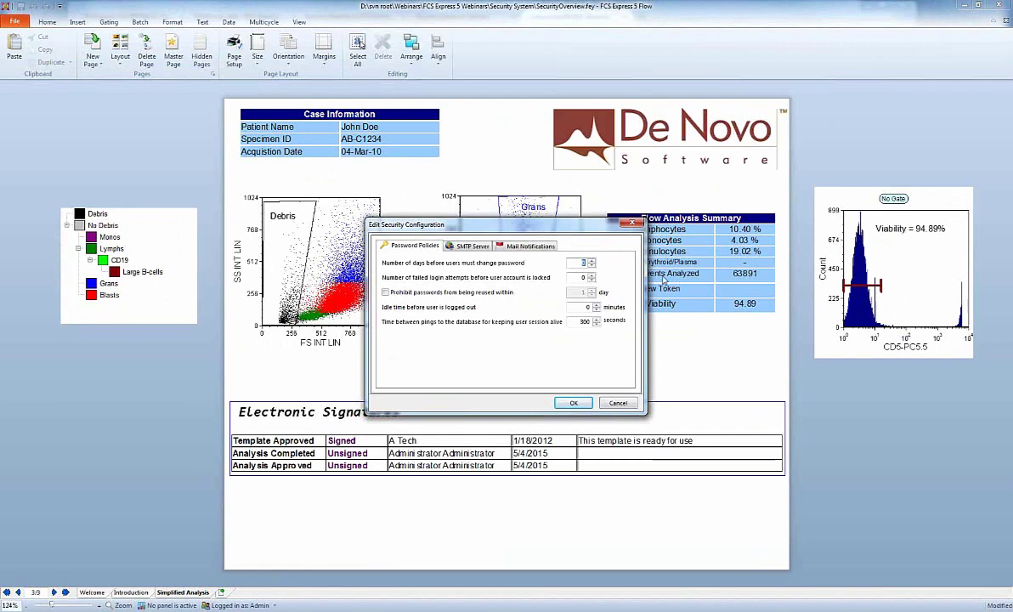
left_click(582, 277)
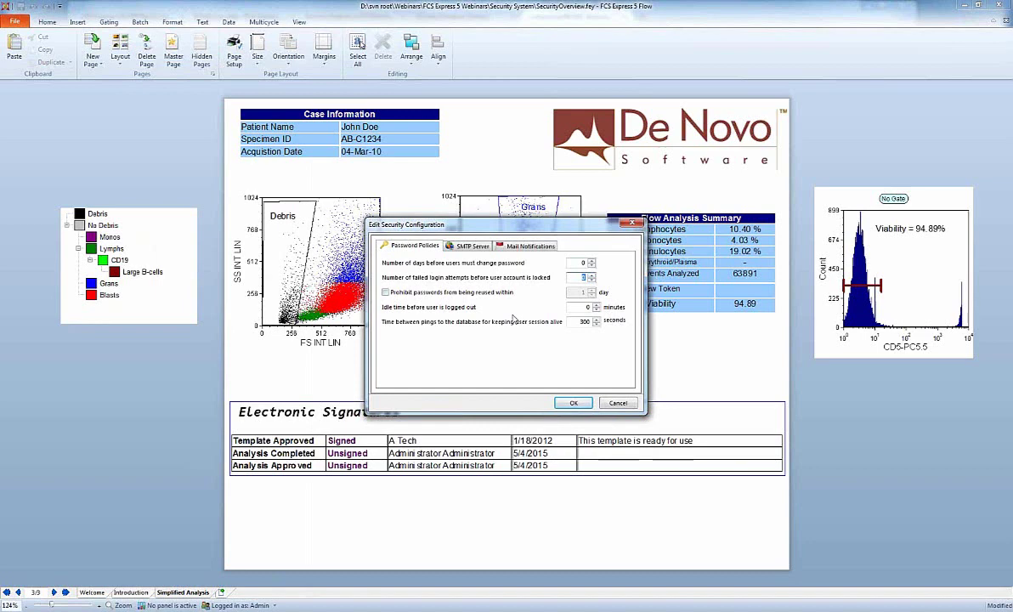
left_click(528, 248)
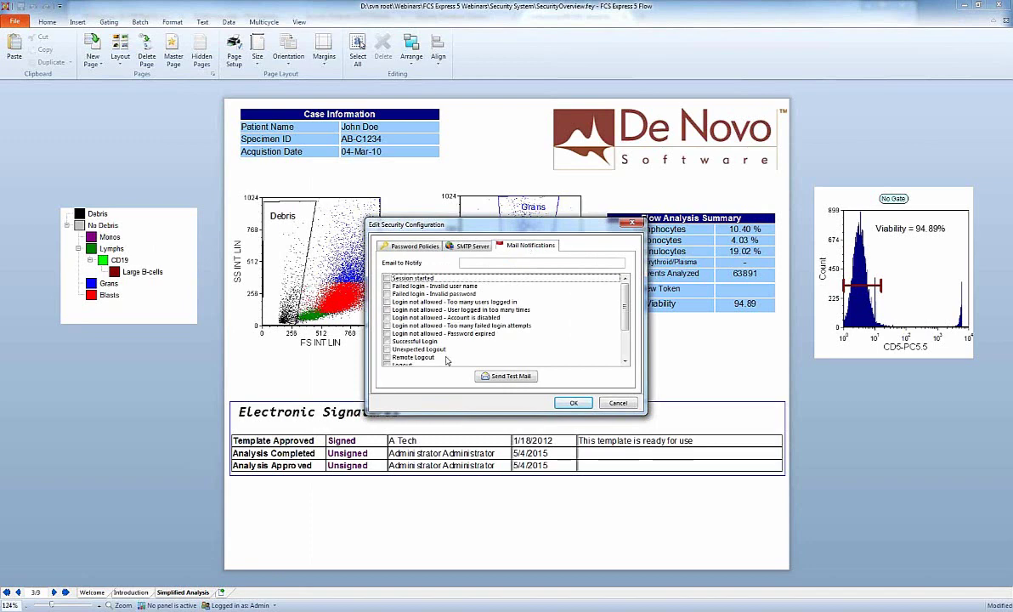
Enable the 'Too many failed login attempts' email alert and select the notification e-mail field.
left_click(478, 326)
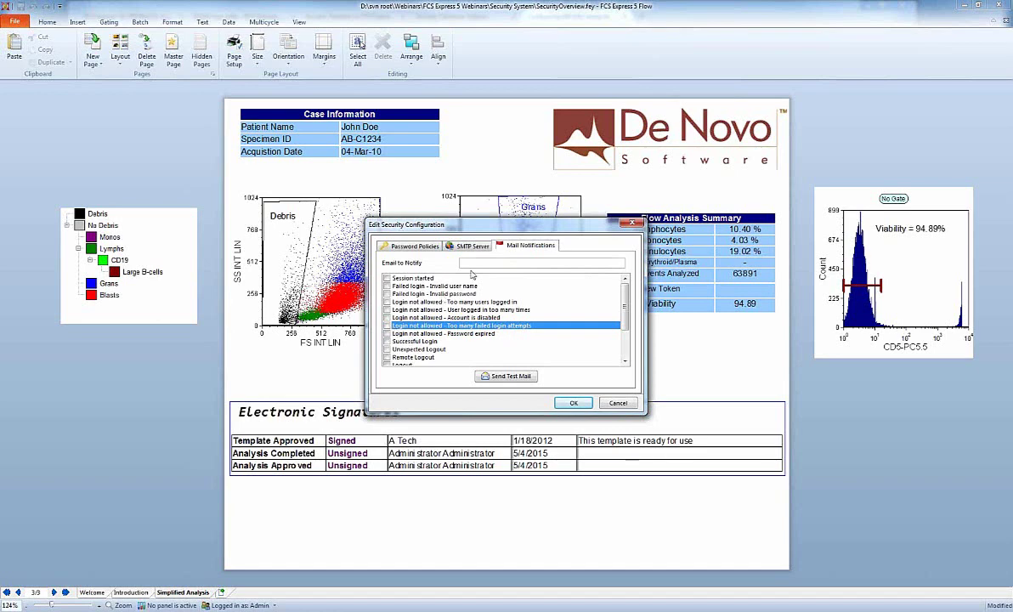
left_click(387, 327)
left_click(486, 264)
View the SMTP Server settings, return to Mail Notifications, and cancel without saving.
left_click(468, 246)
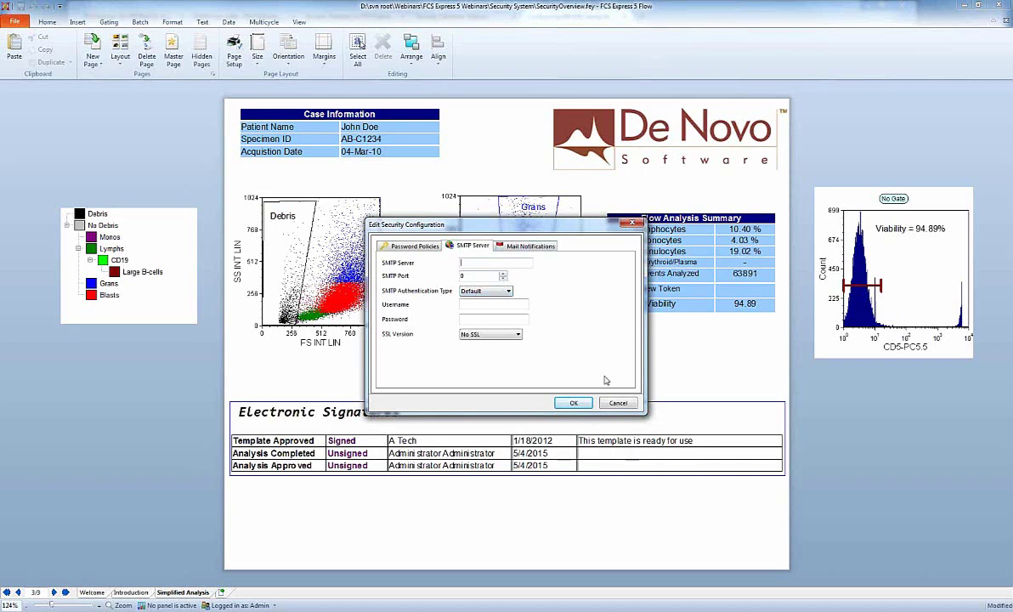
left_click(513, 245)
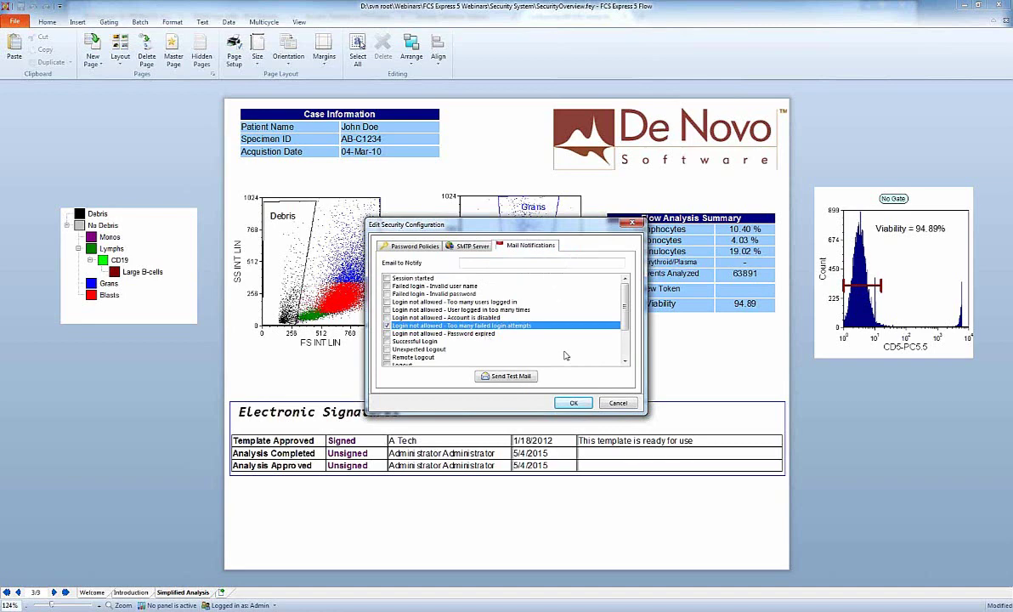
left_click(622, 405)
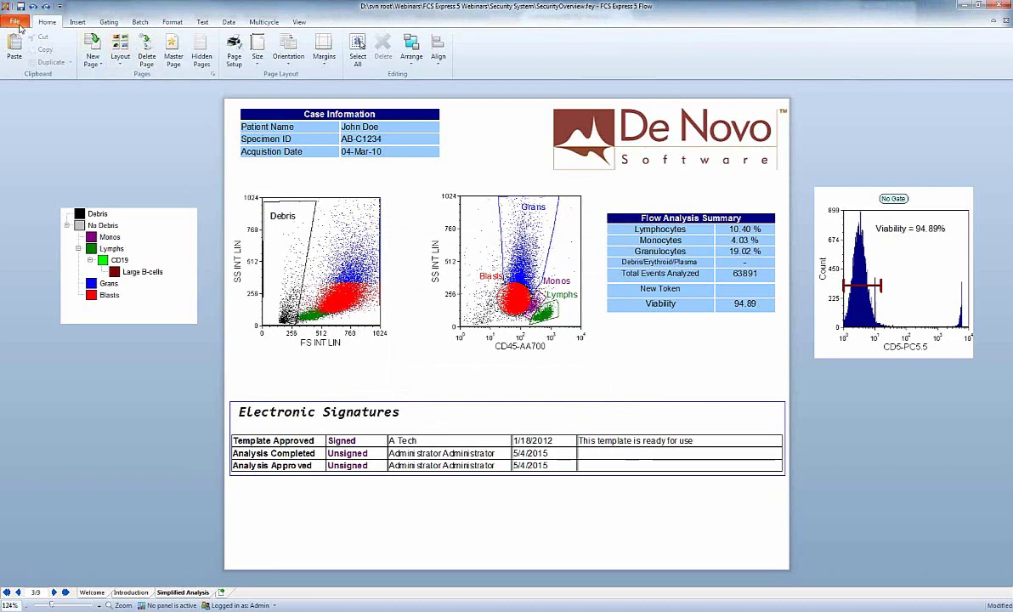
left_click(17, 23)
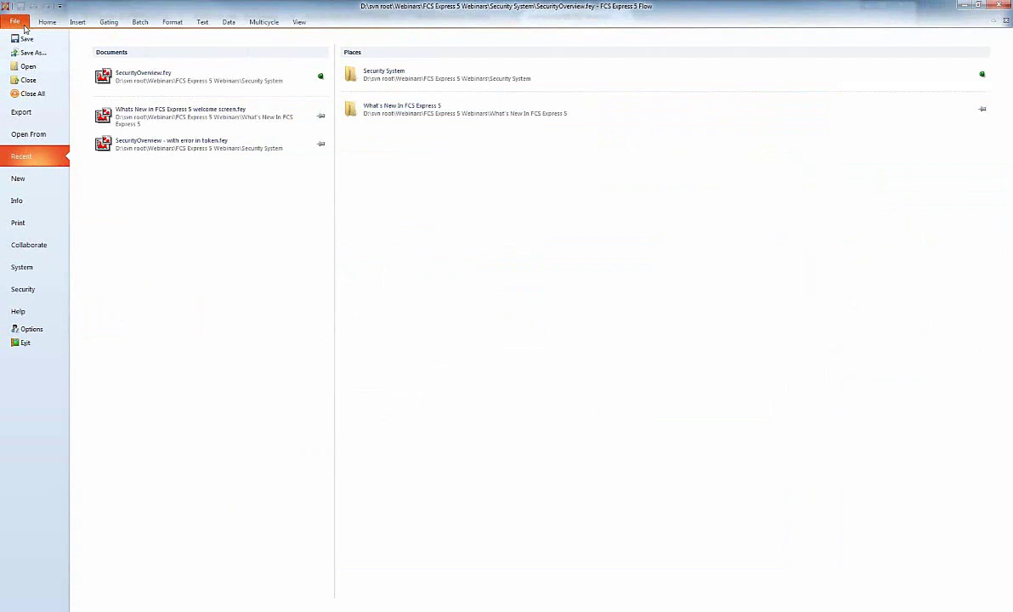
left_click(40, 288)
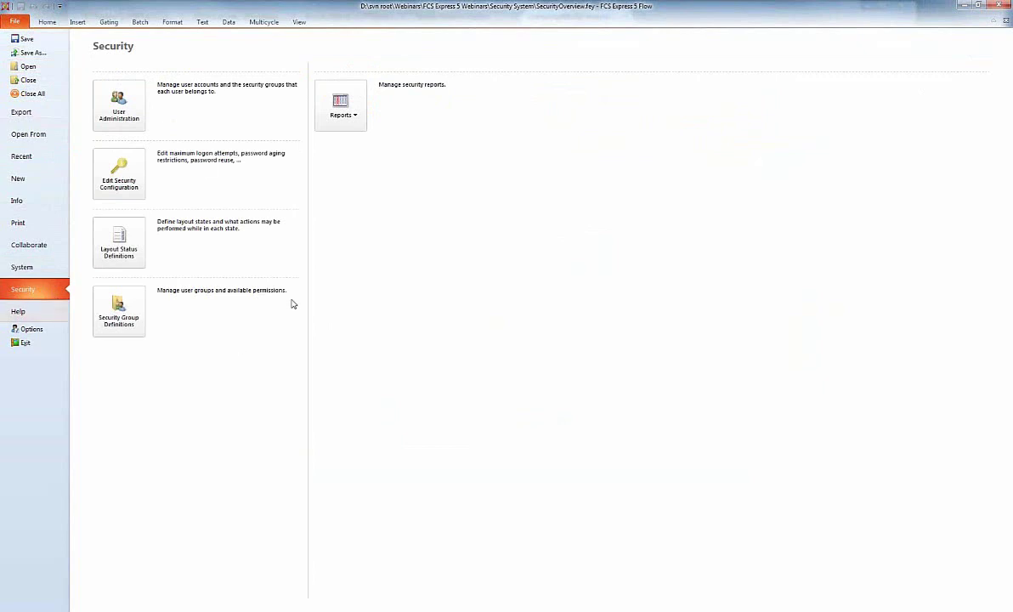
left_click(127, 110)
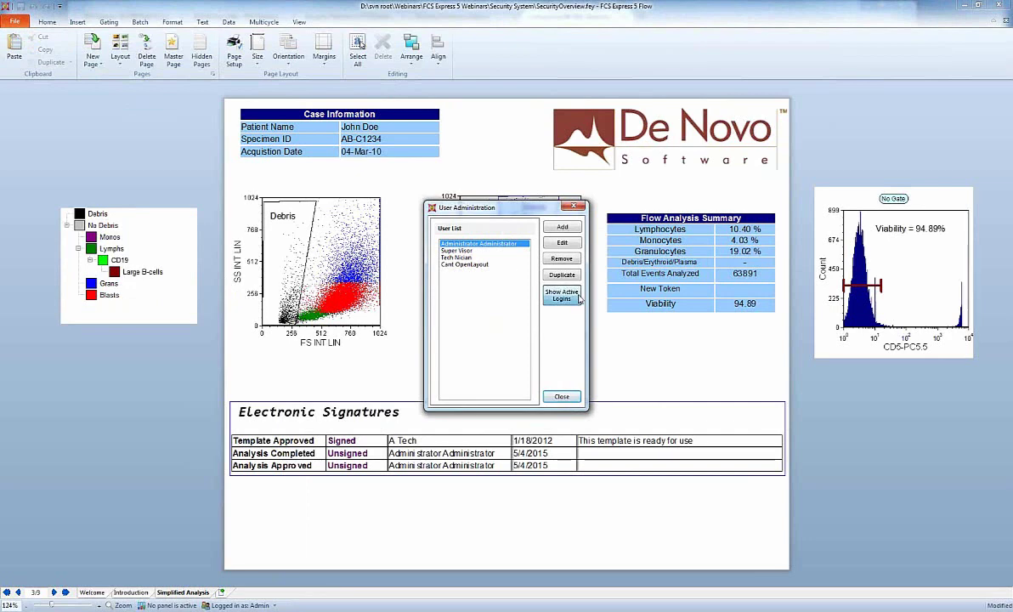
left_click(577, 296)
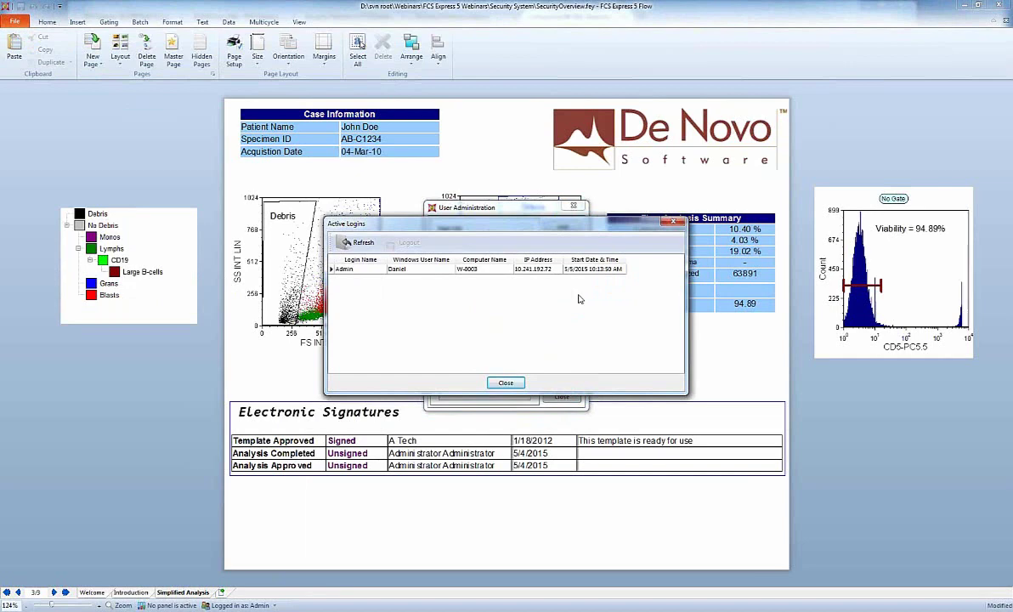
left_click(352, 269)
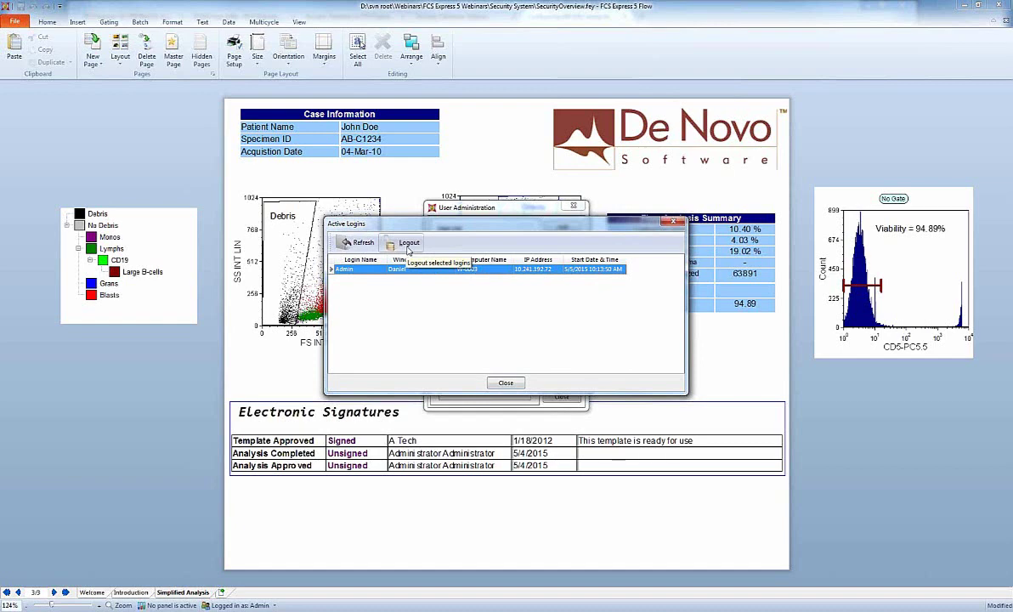
left_click(510, 385)
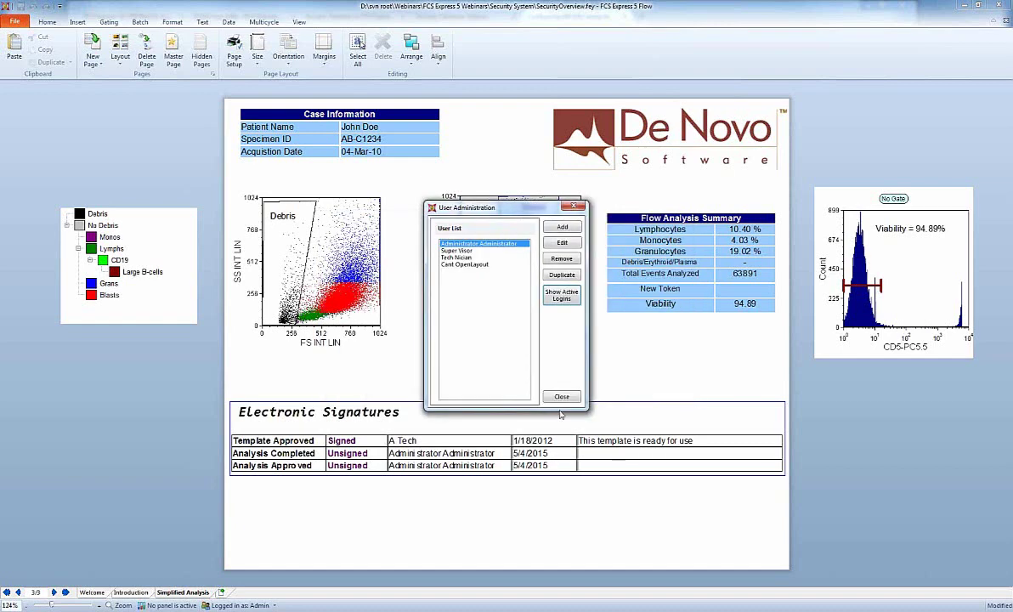
key("Escape")
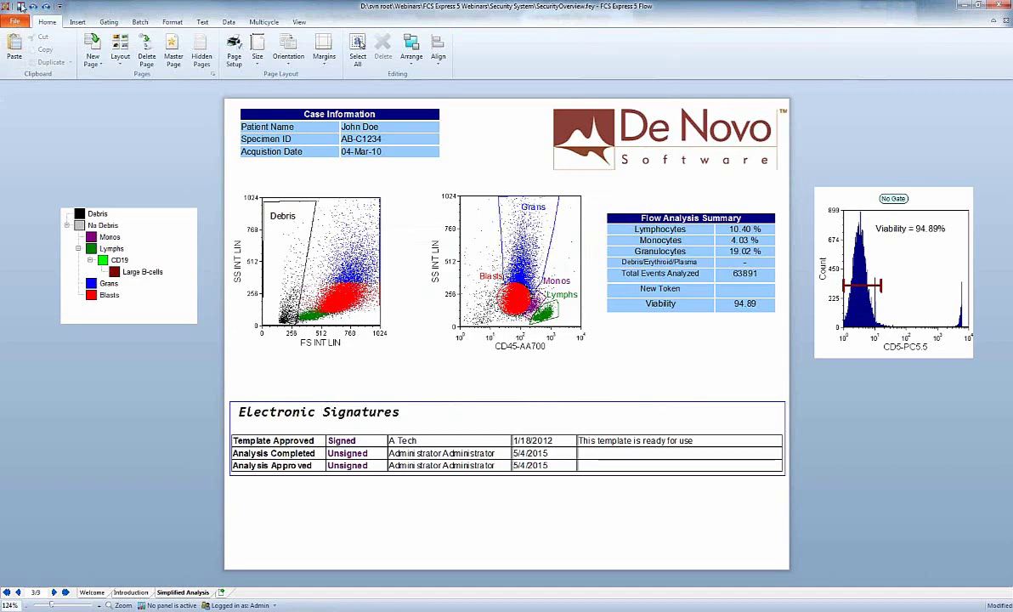
Generate the Report Failed Logins security report, review the two invalid-password attempts, and close it.
left_click(17, 22)
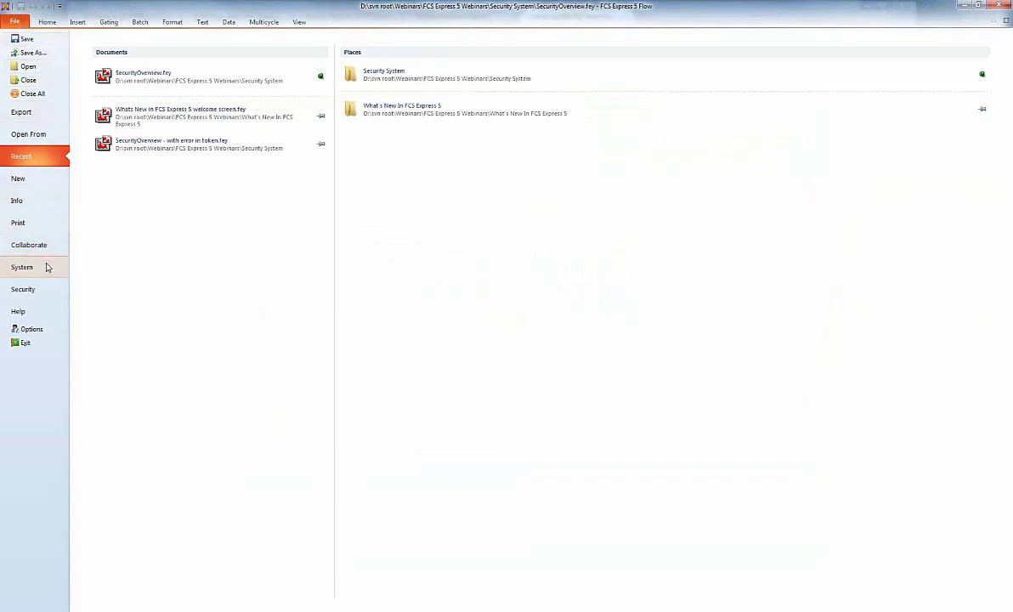
left_click(42, 289)
left_click(339, 97)
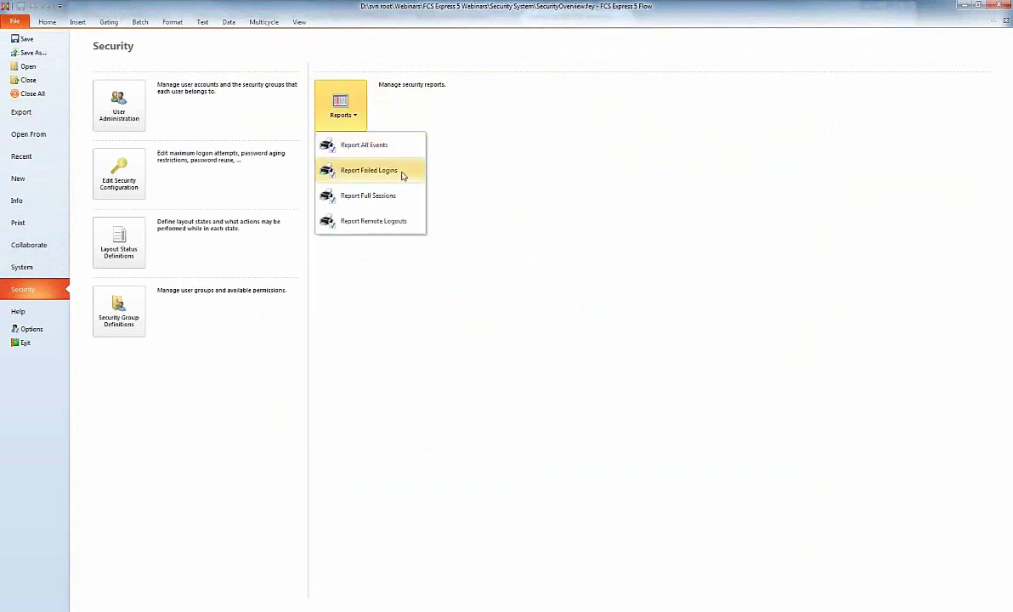
left_click(369, 171)
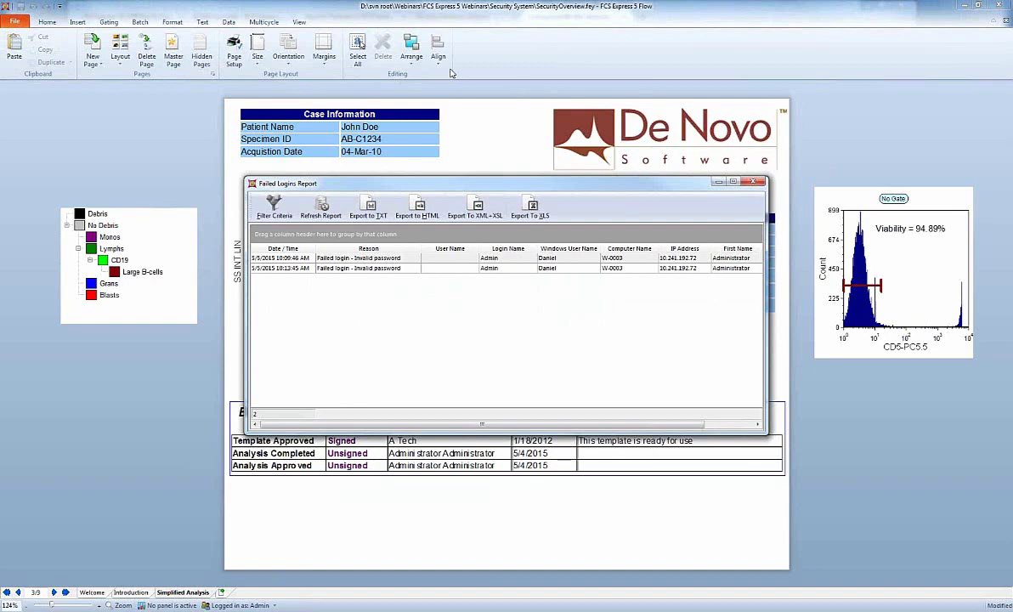
left_click(753, 182)
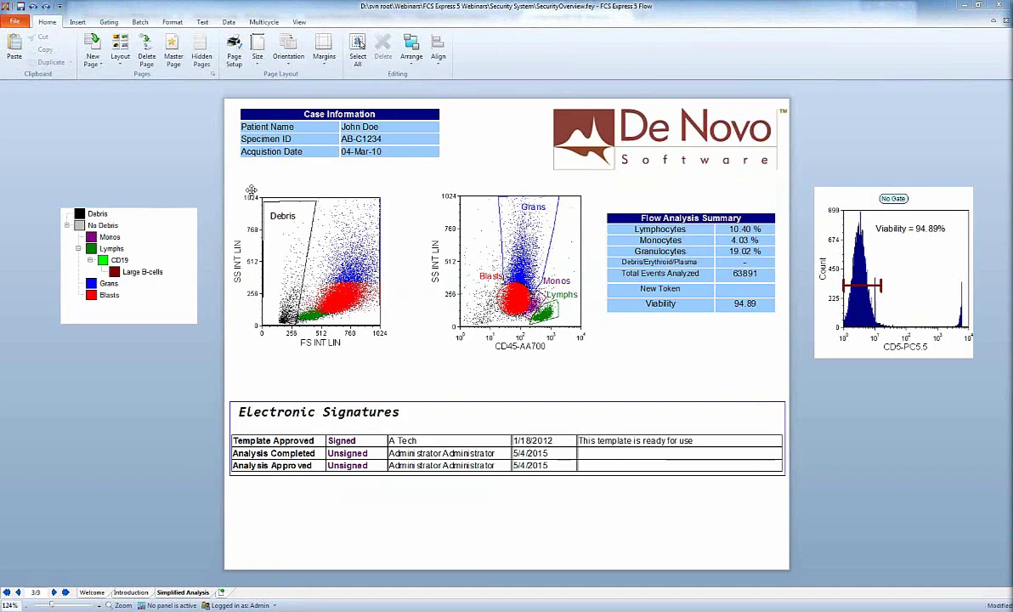
Open the Signature List via File > Info > Digital Signatures.
left_click(17, 22)
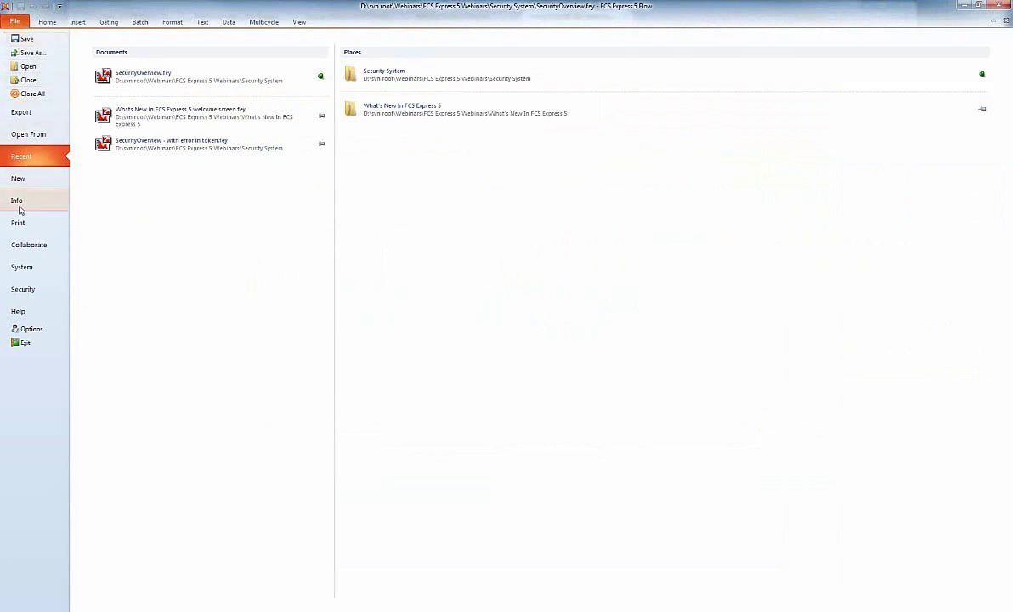
left_click(20, 208)
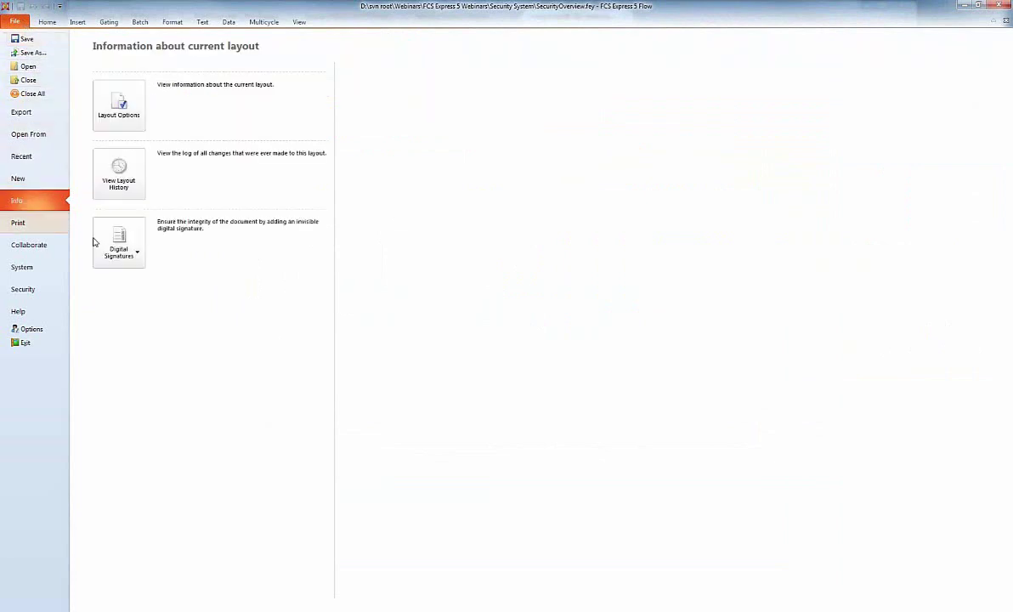
left_click(132, 246)
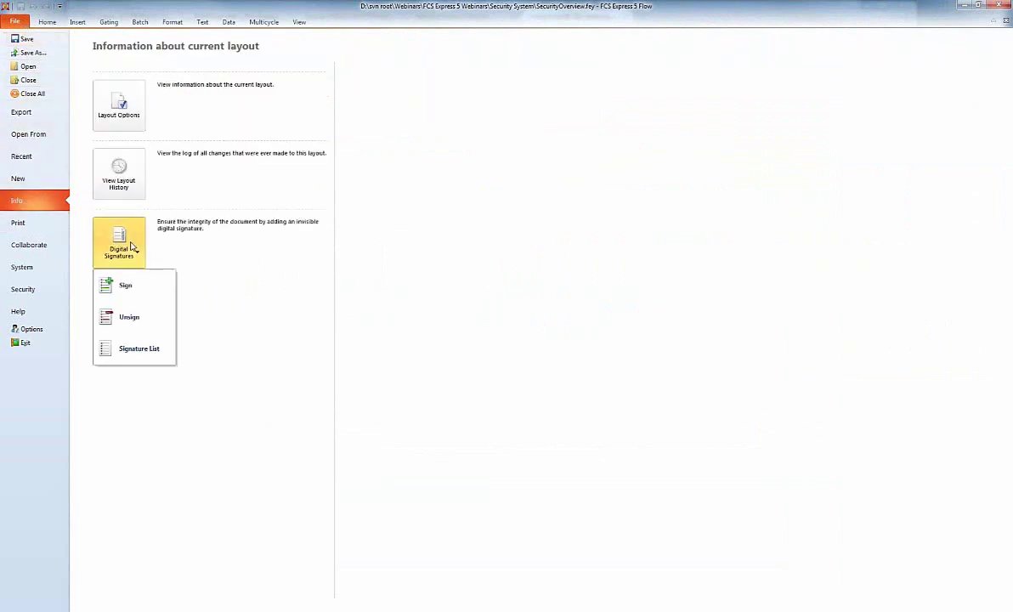
left_click(150, 351)
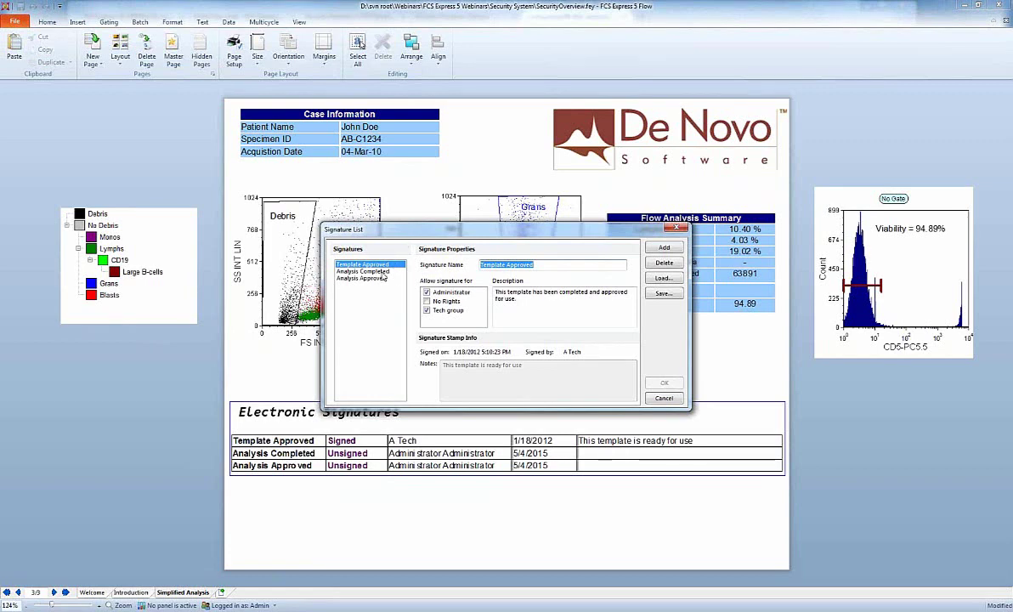
Review the Template Approved, Analysis Completed and Analysis Approved signature definitions.
left_click(381, 272)
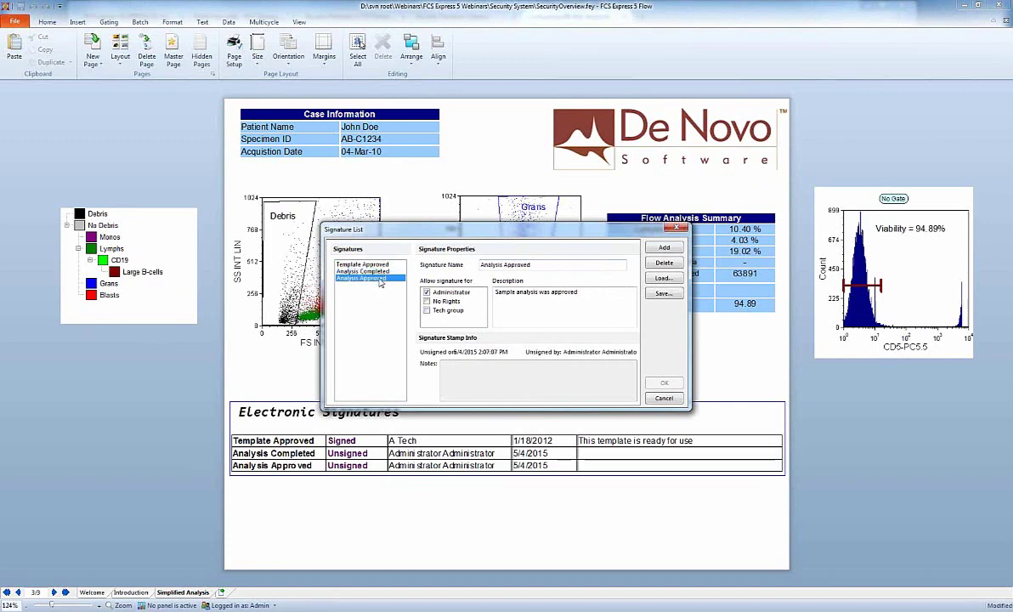
left_click(386, 265)
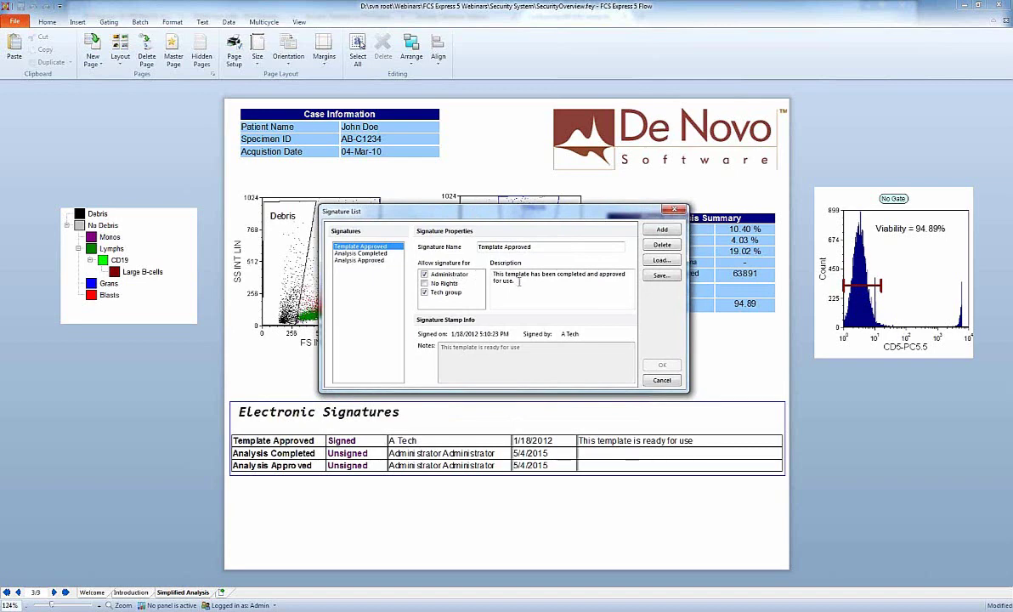
left_click(550, 248)
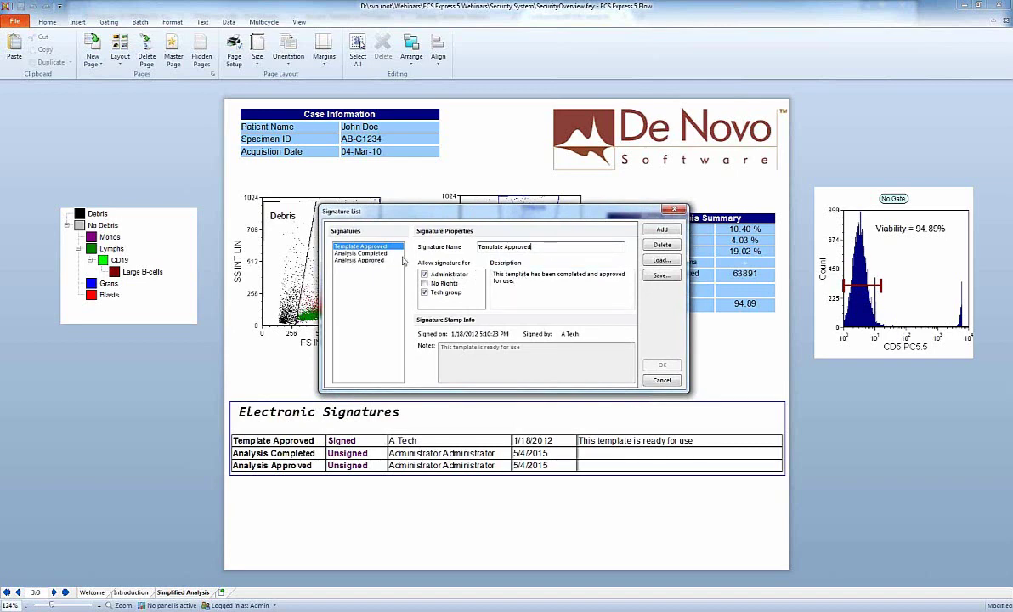
left_click(367, 253)
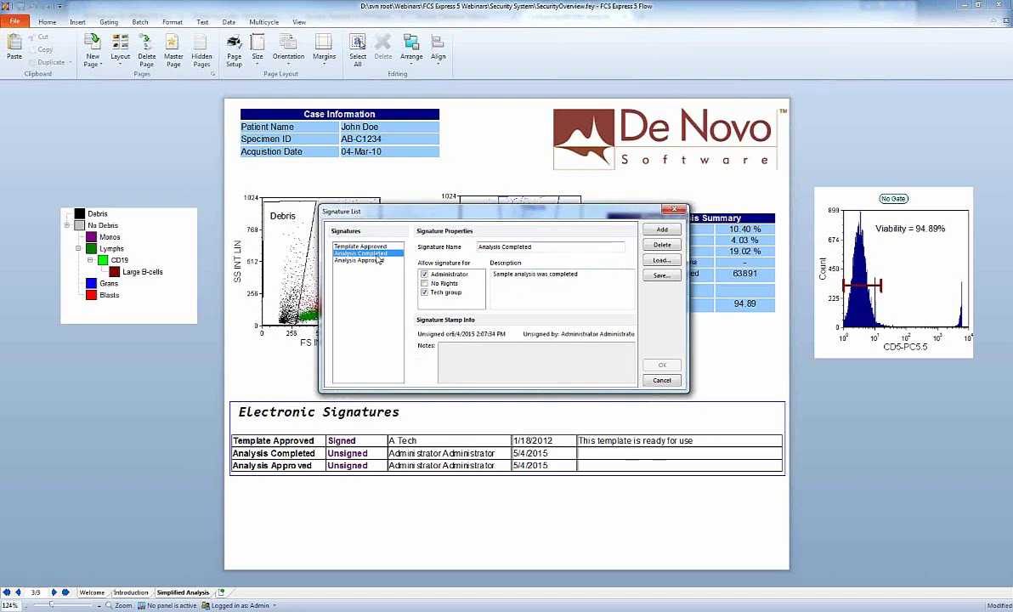
left_click(377, 260)
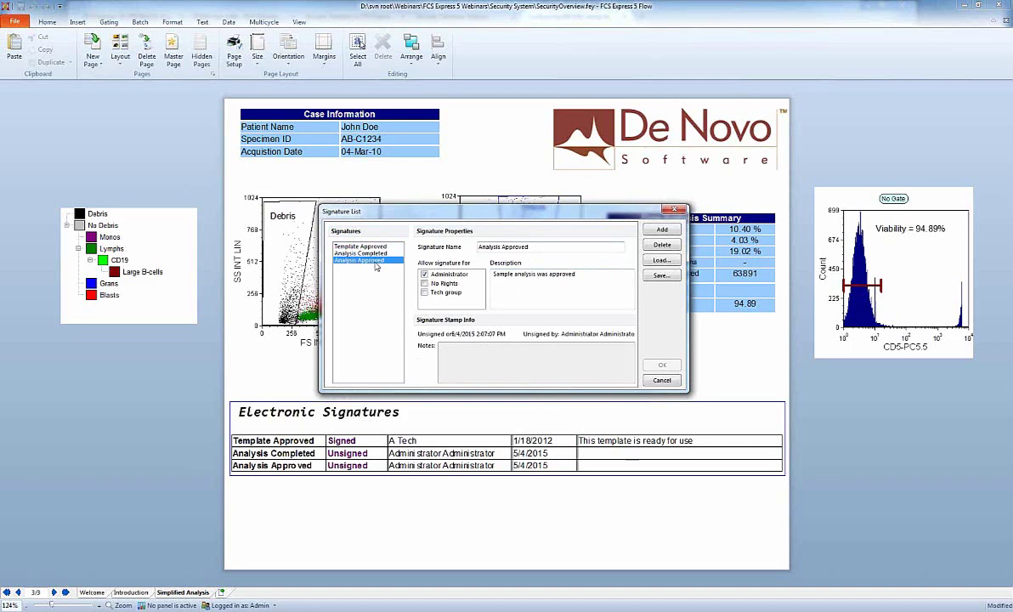
Close the list and drag a Grans gate vertex right so Granulocytes reads 19.10%.
left_click(673, 383)
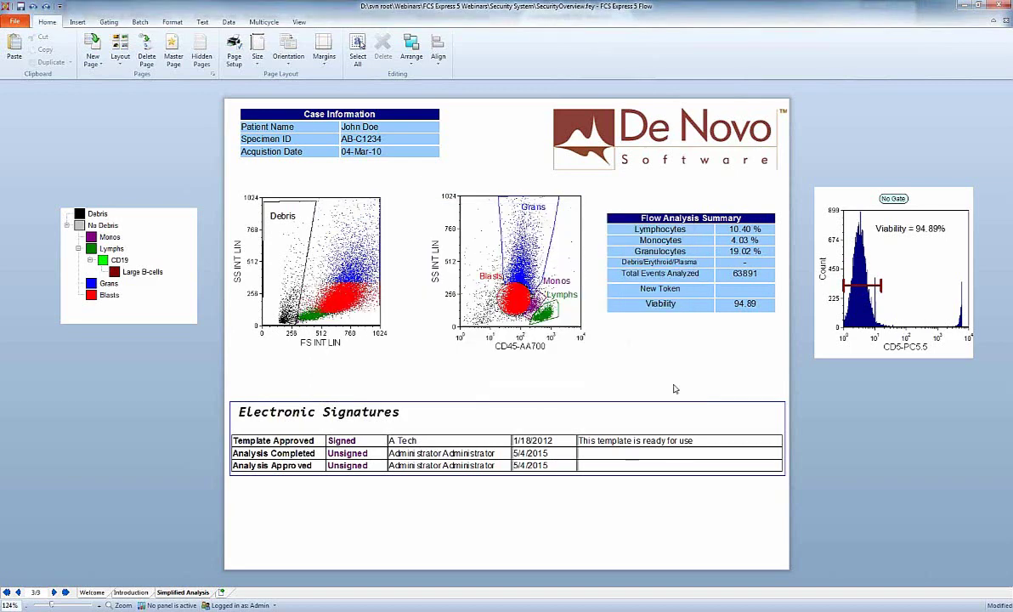
left_click(505, 246)
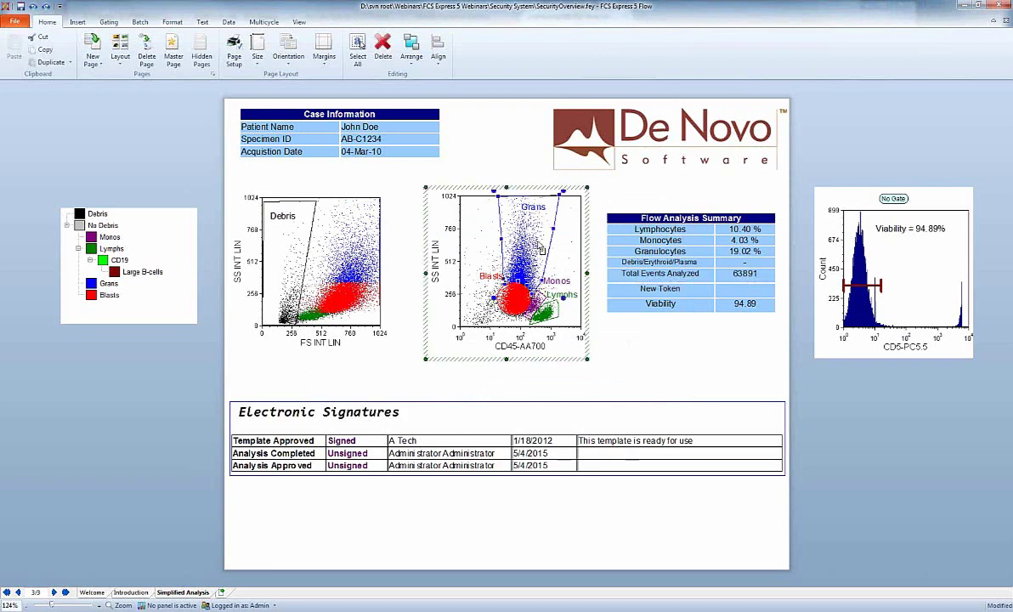
left_click_drag(554, 230, 577, 245)
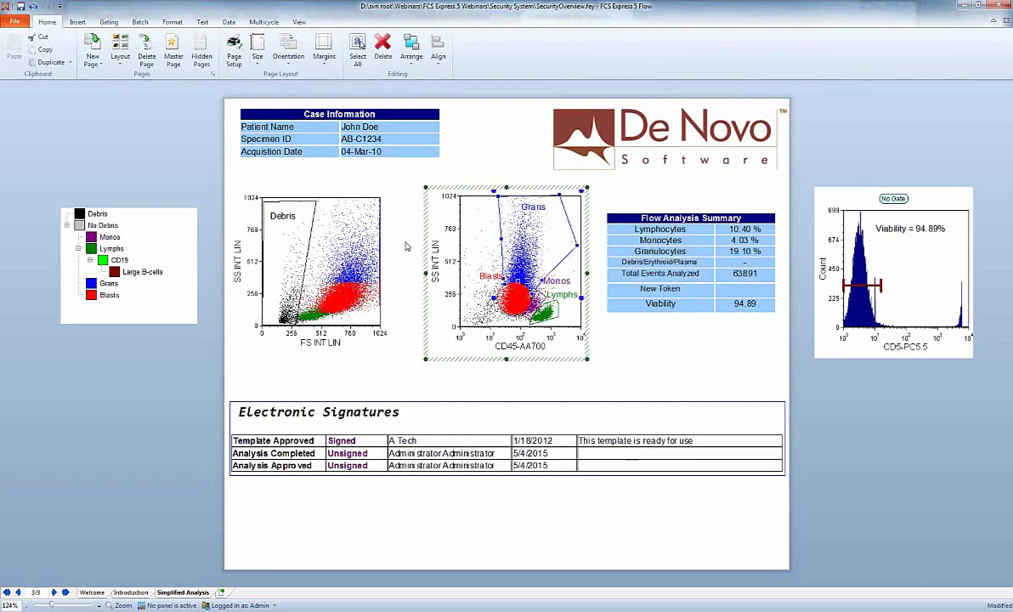
In the Sign dialog, choose Analysis Completed and add the note 'This analysis is complete'.
left_click(12, 21)
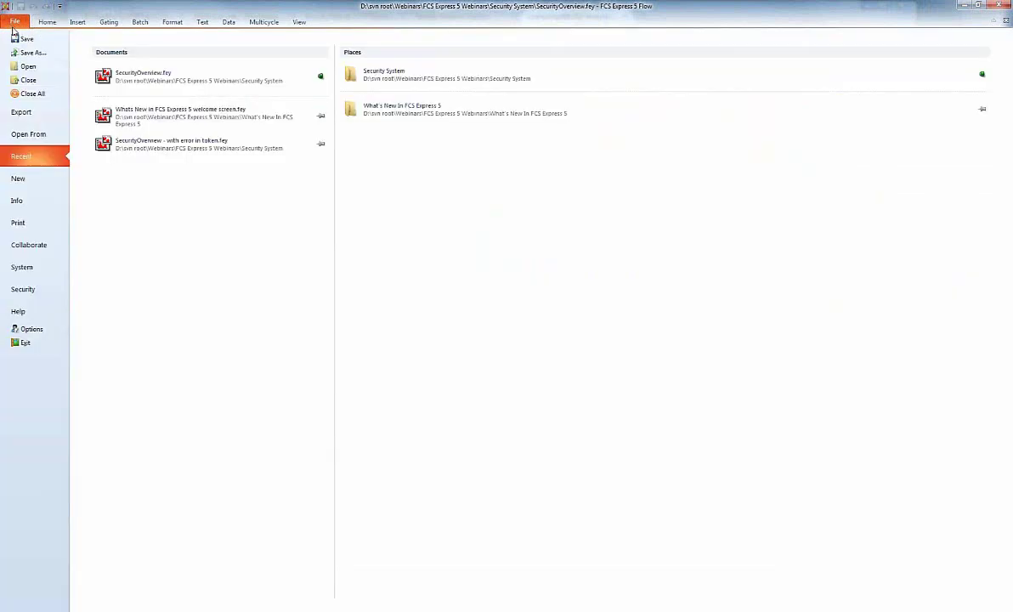
left_click(25, 201)
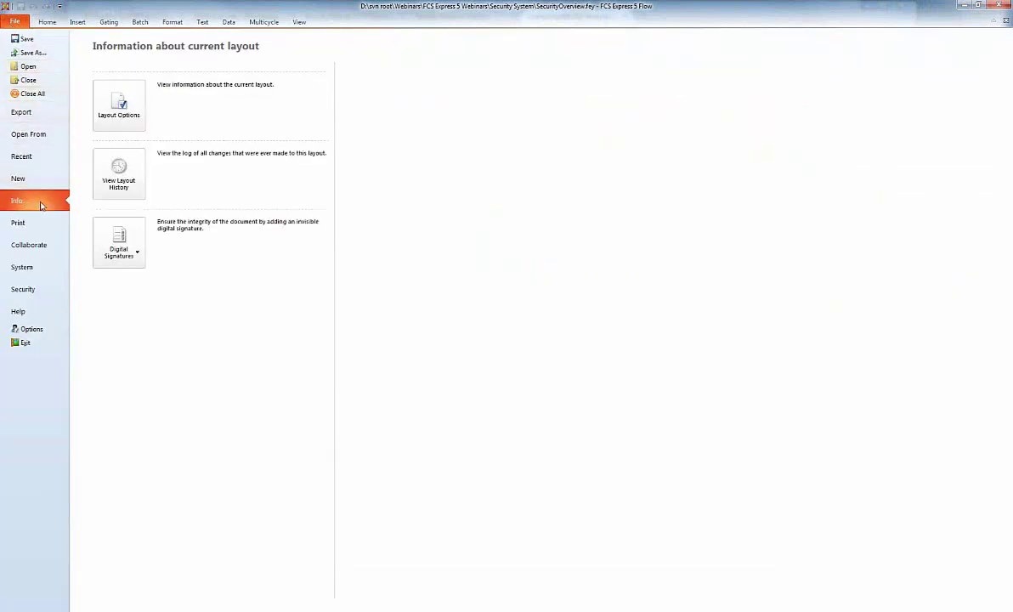
left_click(108, 223)
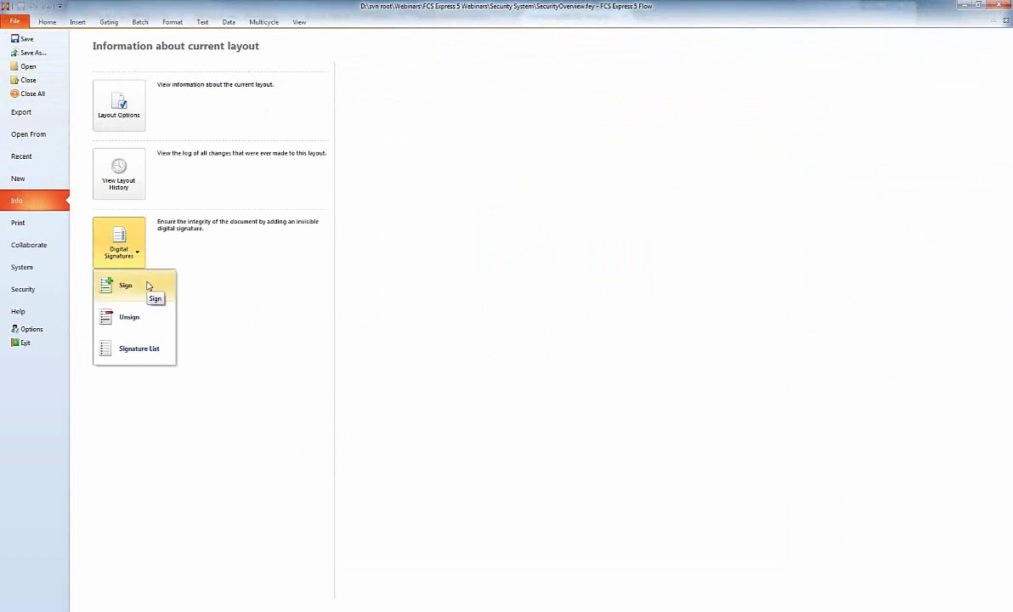
left_click(147, 285)
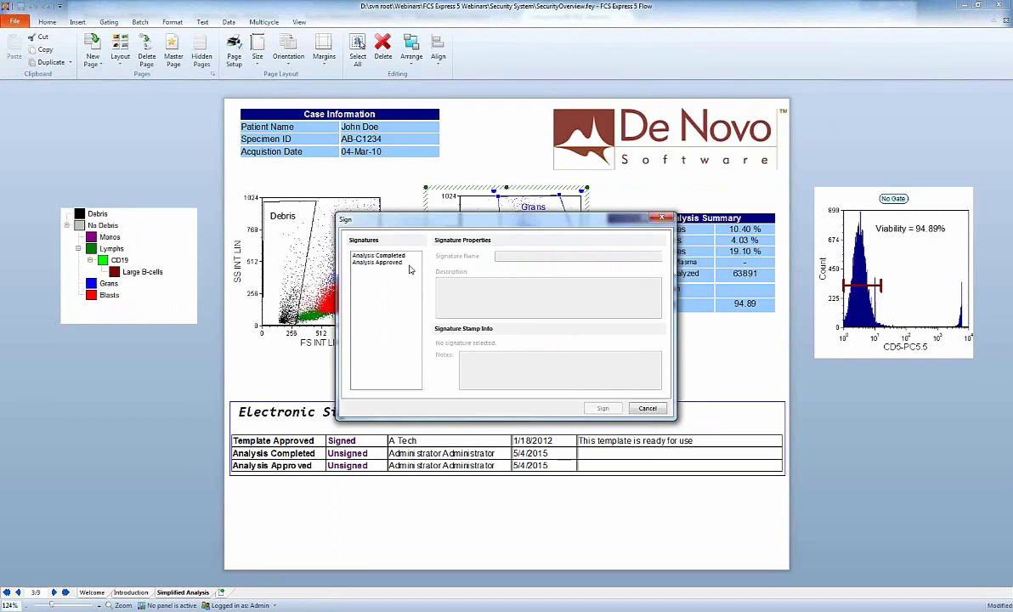
left_click(404, 256)
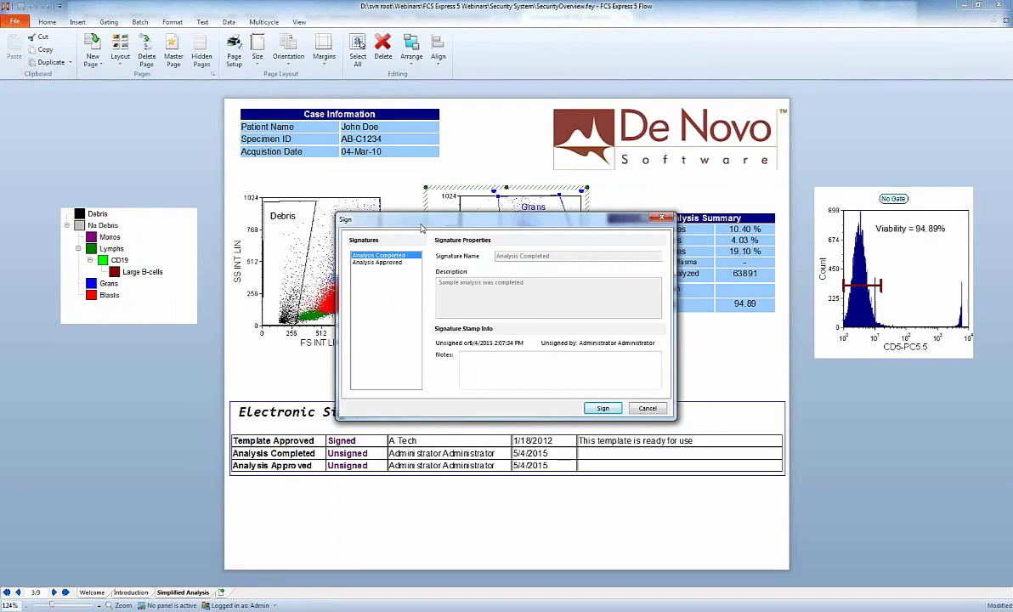
left_click(509, 374)
type("This analysis is complete")
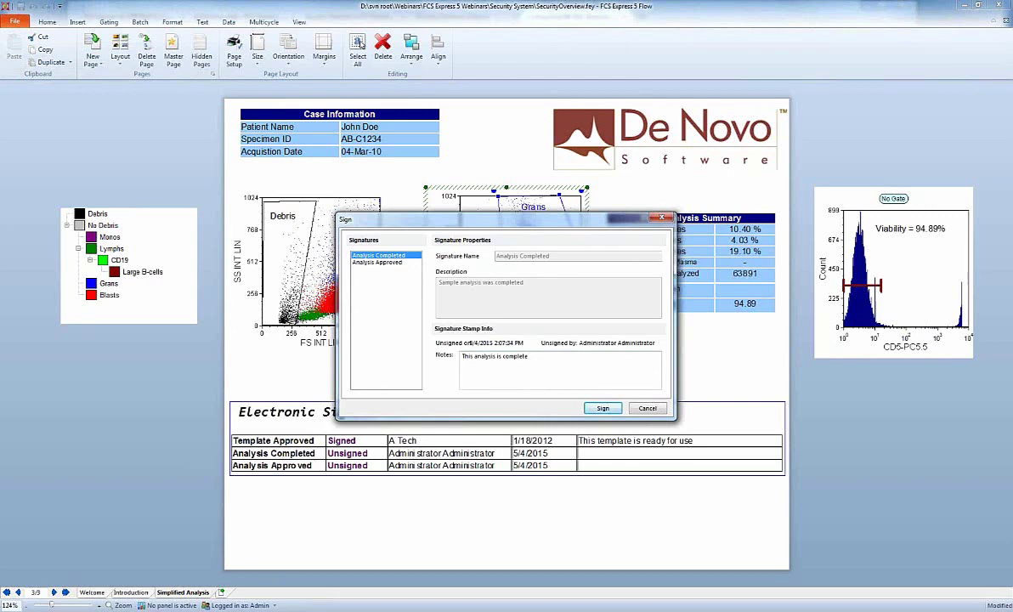
Apply the signature by entering the admin account password and confirming the login.
left_click(602, 408)
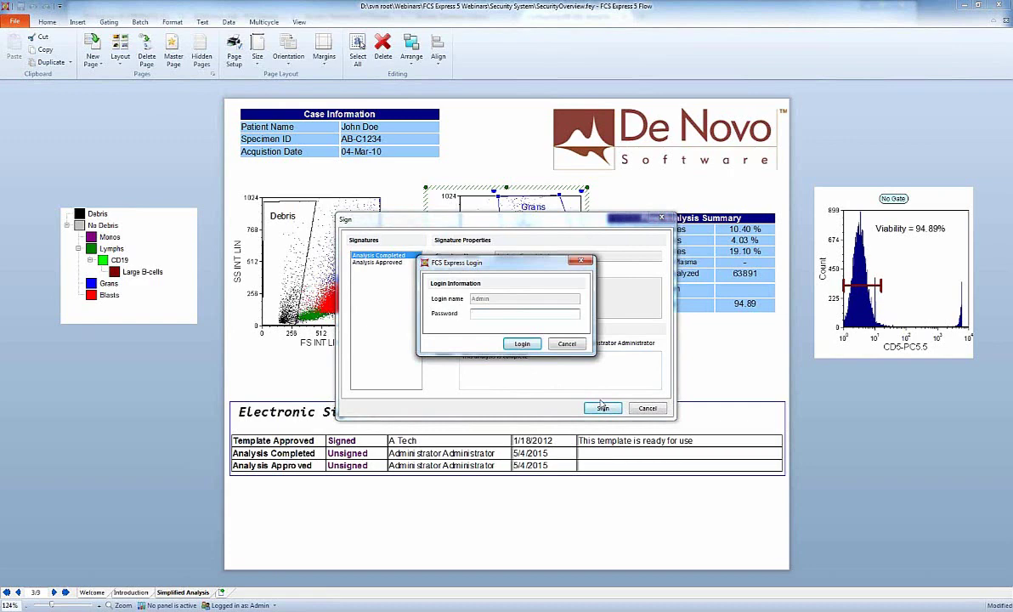
type("••••")
key("ctrl+a")
type("•••••••••")
key("Return")
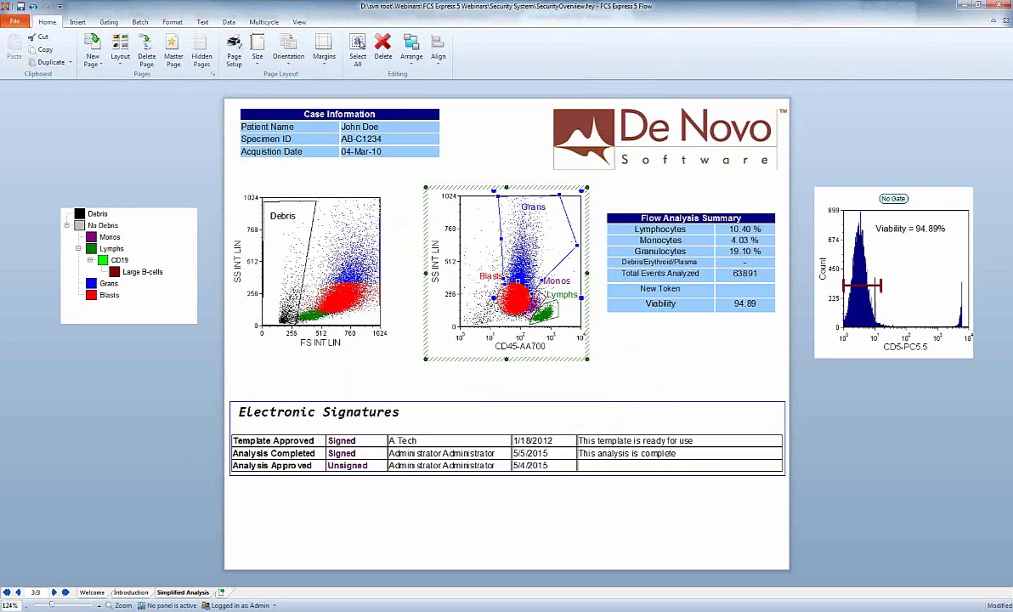
left_click(700, 454)
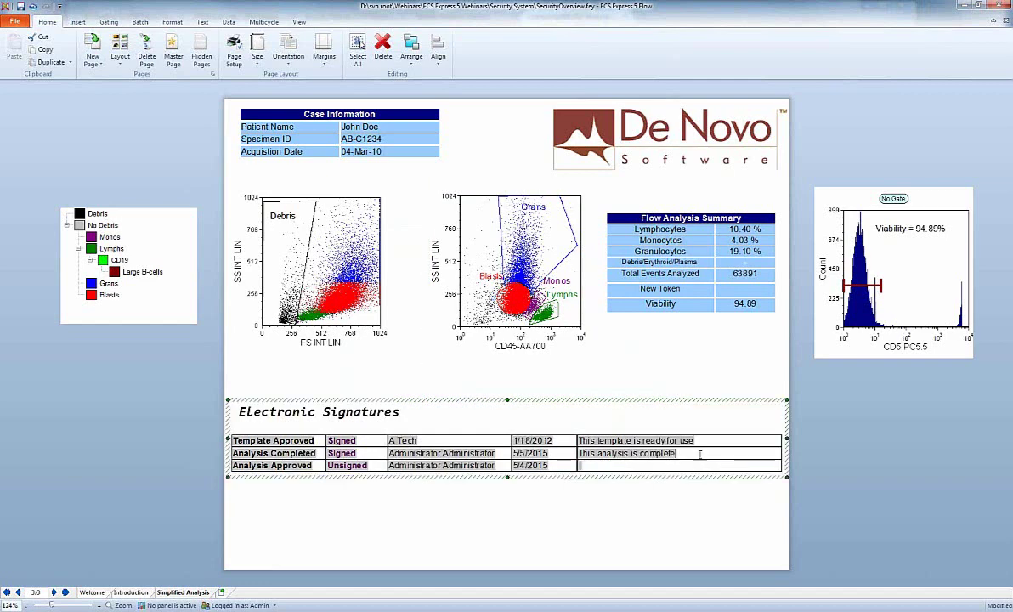
left_click(686, 400)
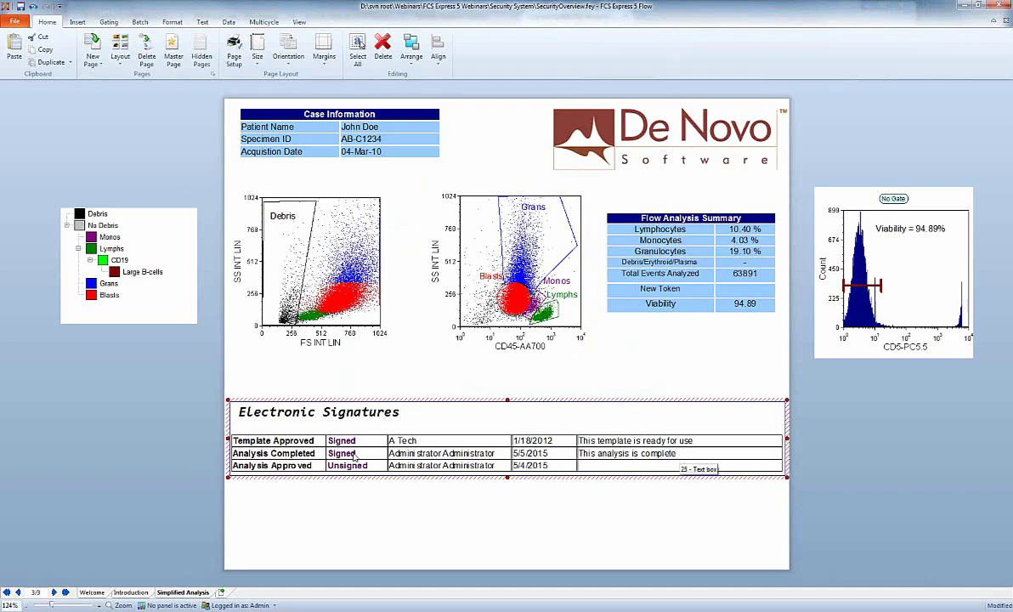
key("Escape")
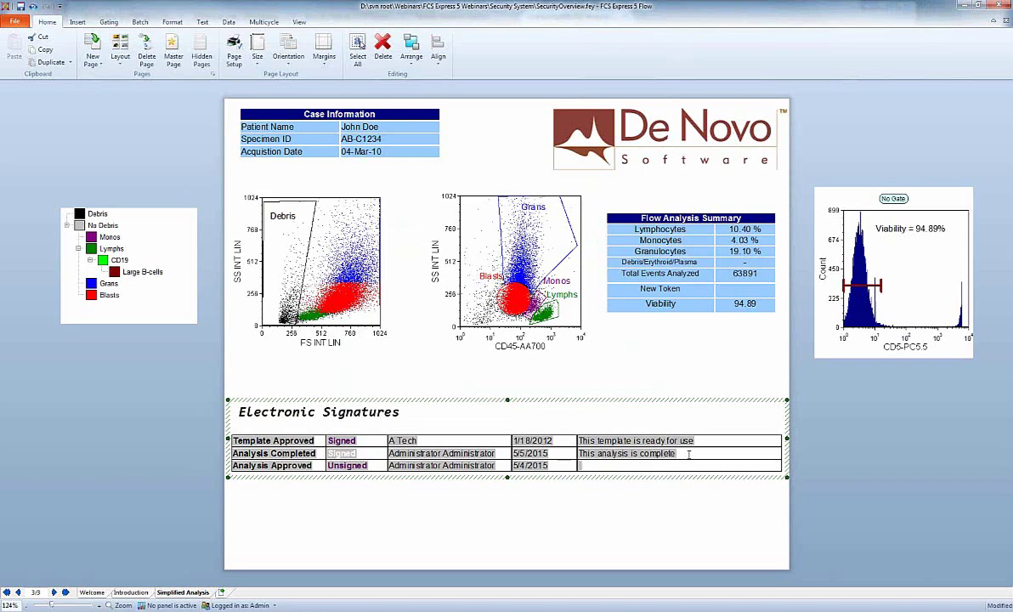
left_click(364, 454)
left_click(403, 399)
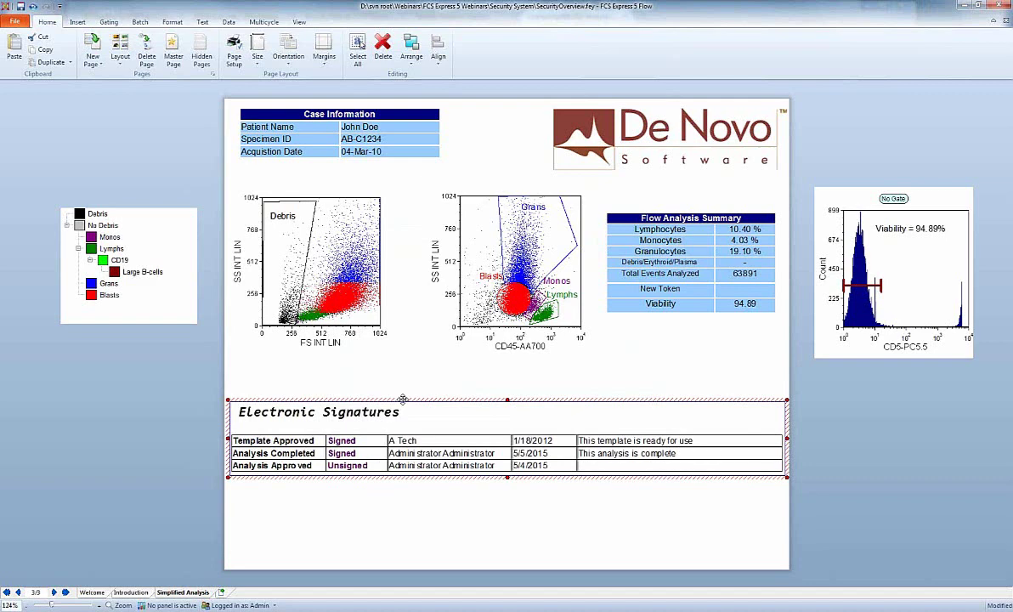
Draw a text box below the Electronic Signatures box and insert a signature table into it.
left_click(126, 378)
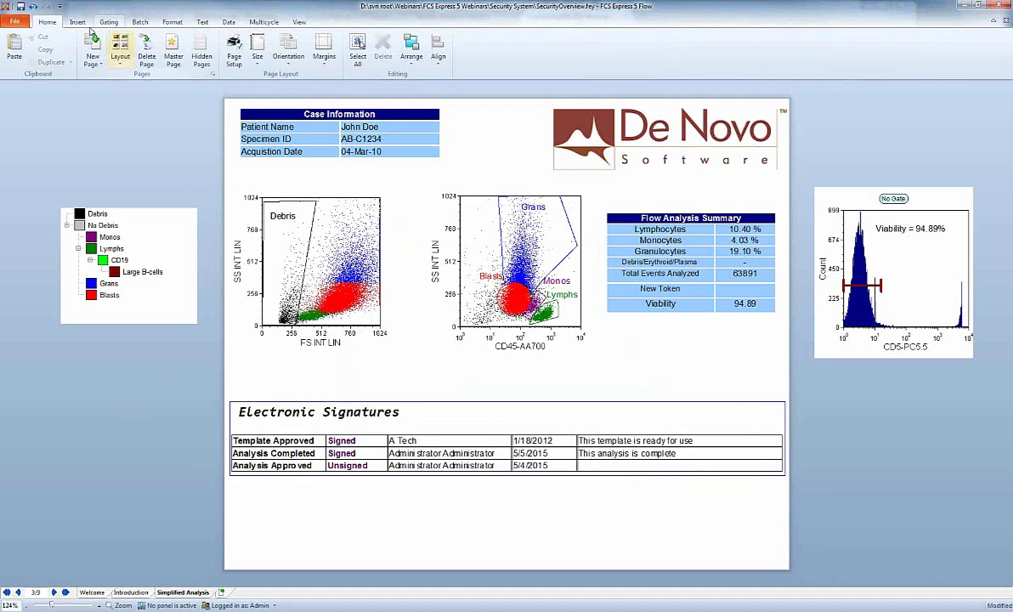
left_click(78, 22)
left_click(68, 51)
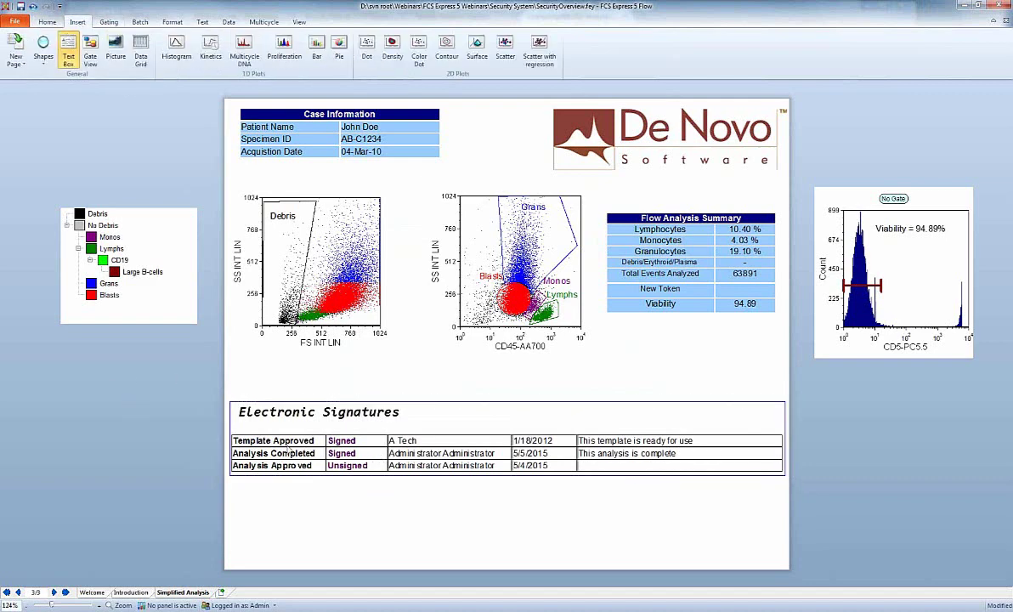
left_click_drag(232, 488, 767, 560)
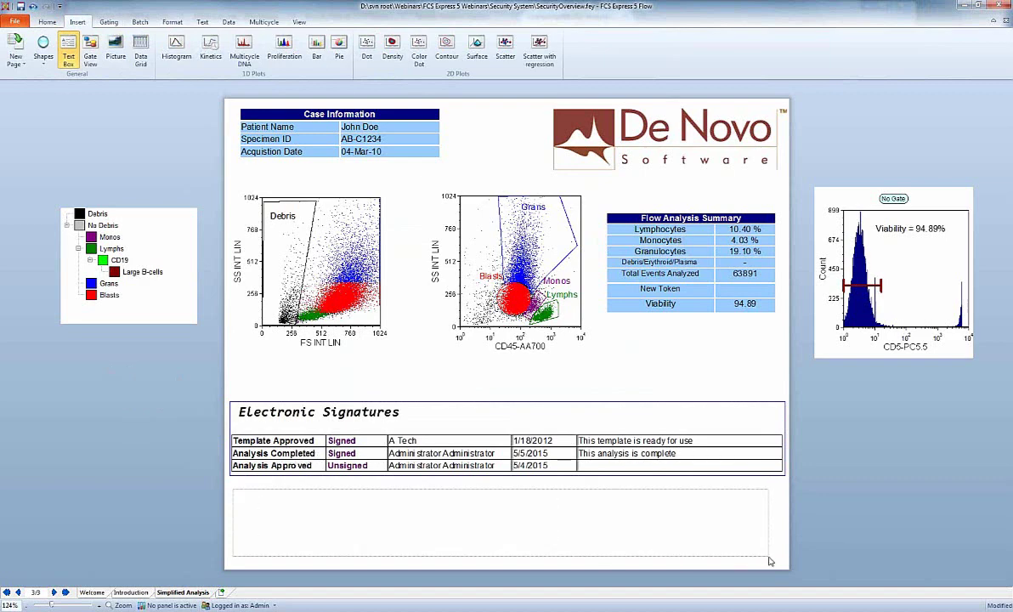
right_click(601, 505)
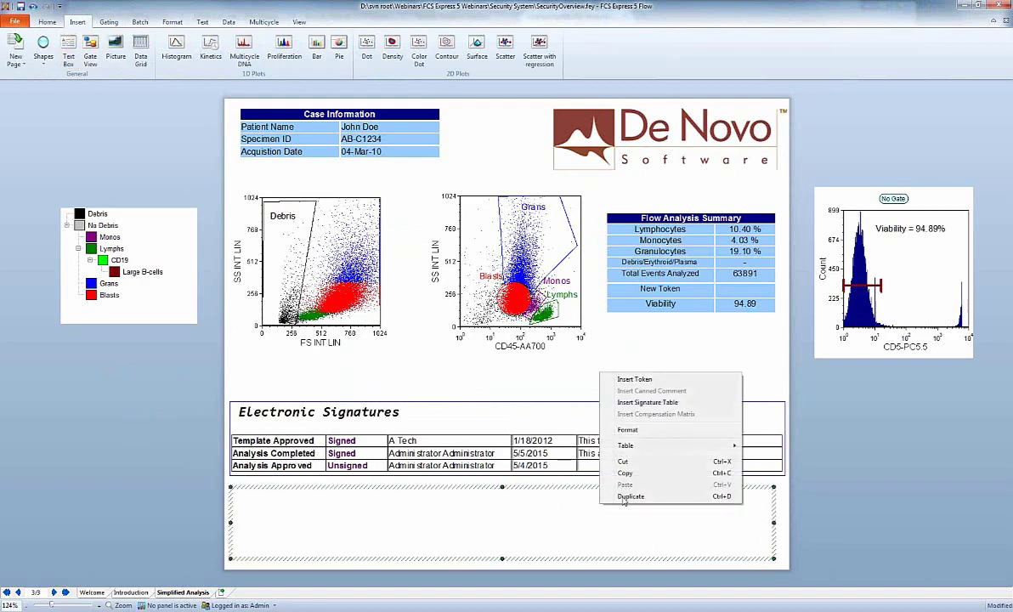
left_click(672, 403)
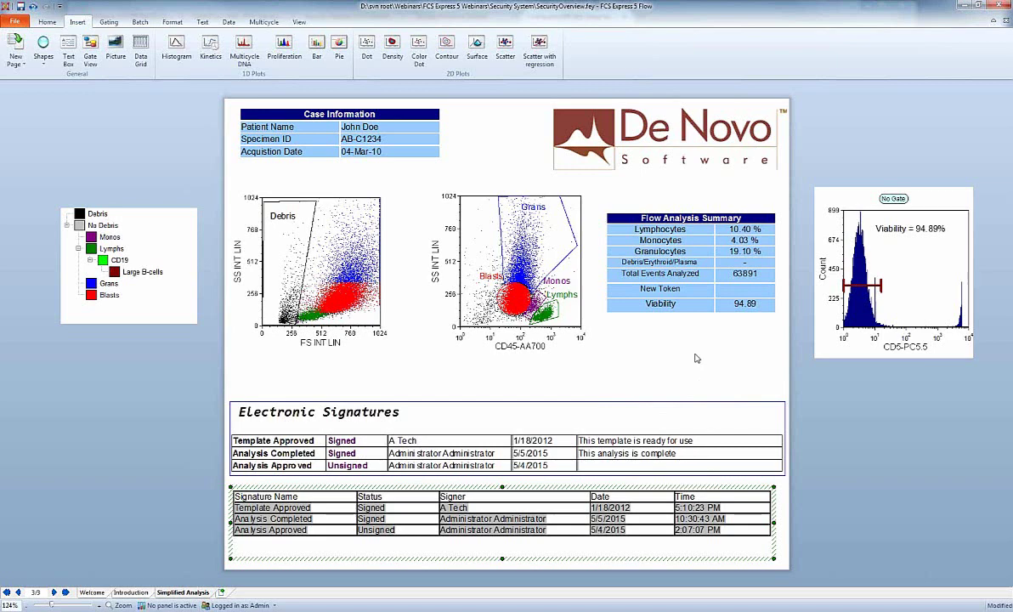
left_click(12, 23)
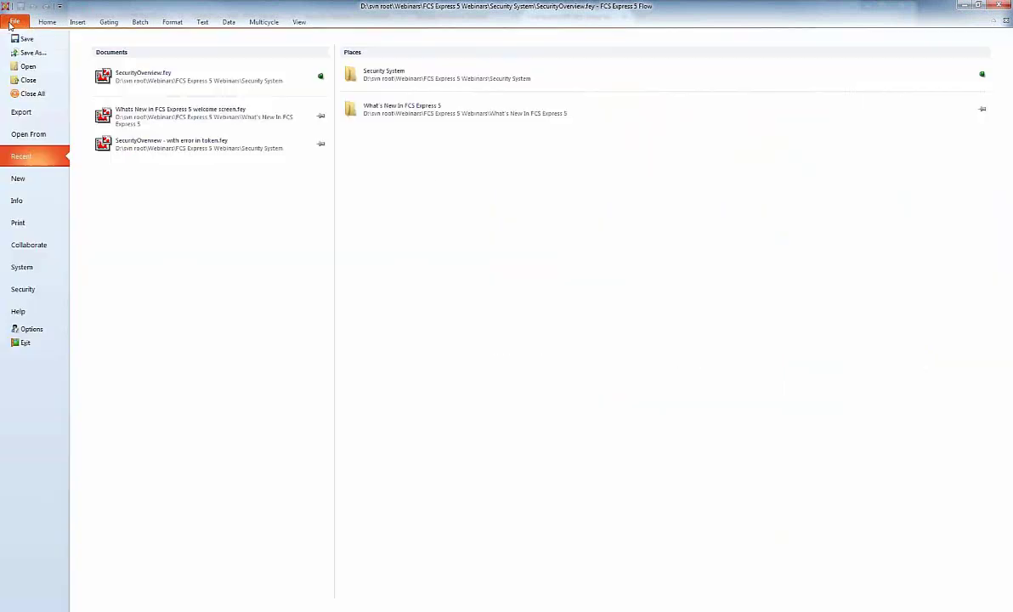
Unsign the Analysis Completed signature from Digital Signatures, confirming with the admin password.
left_click(19, 201)
left_click(104, 241)
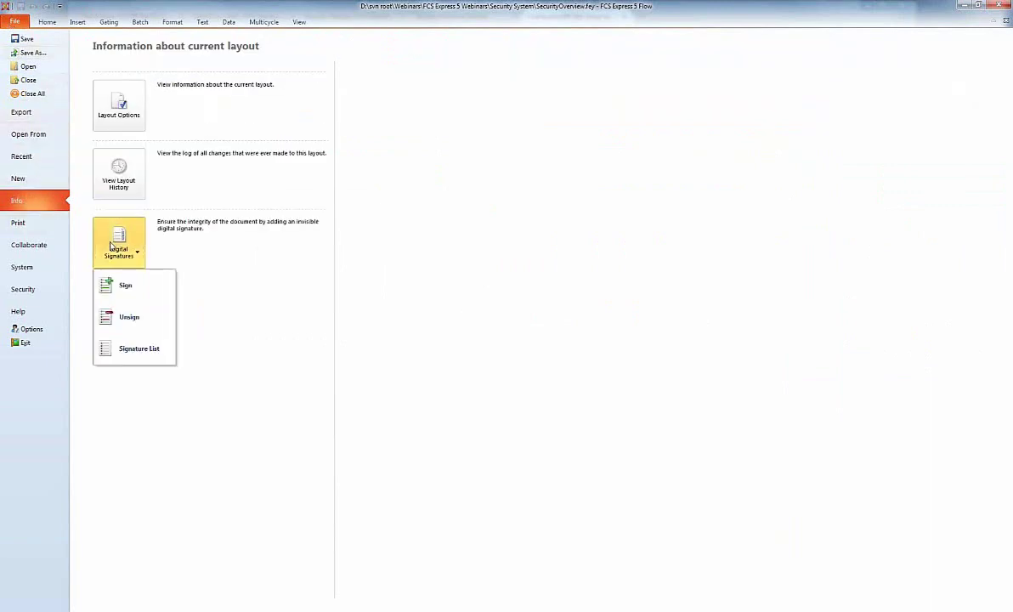
left_click(147, 321)
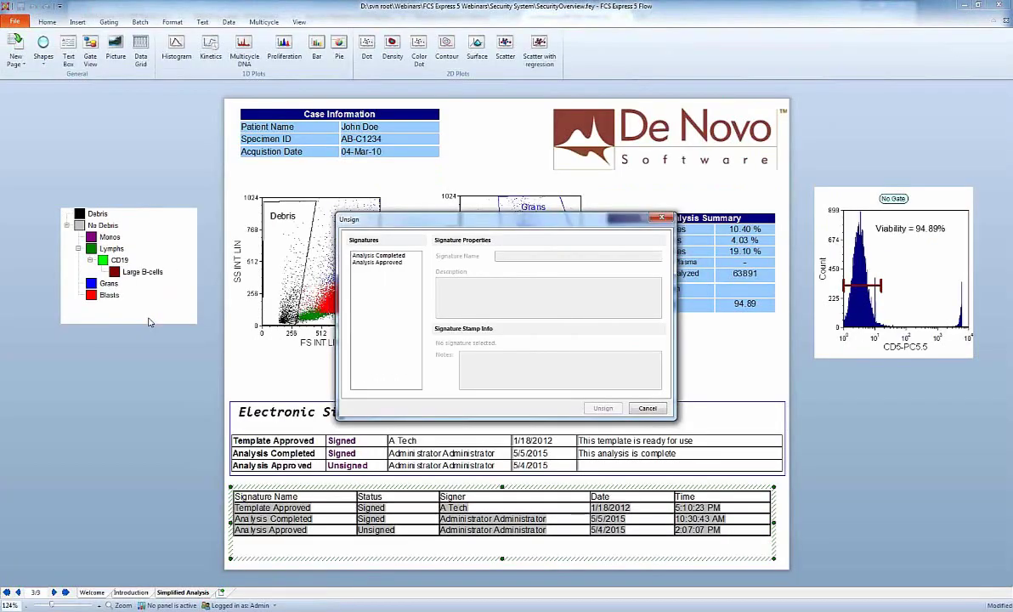
left_click(379, 255)
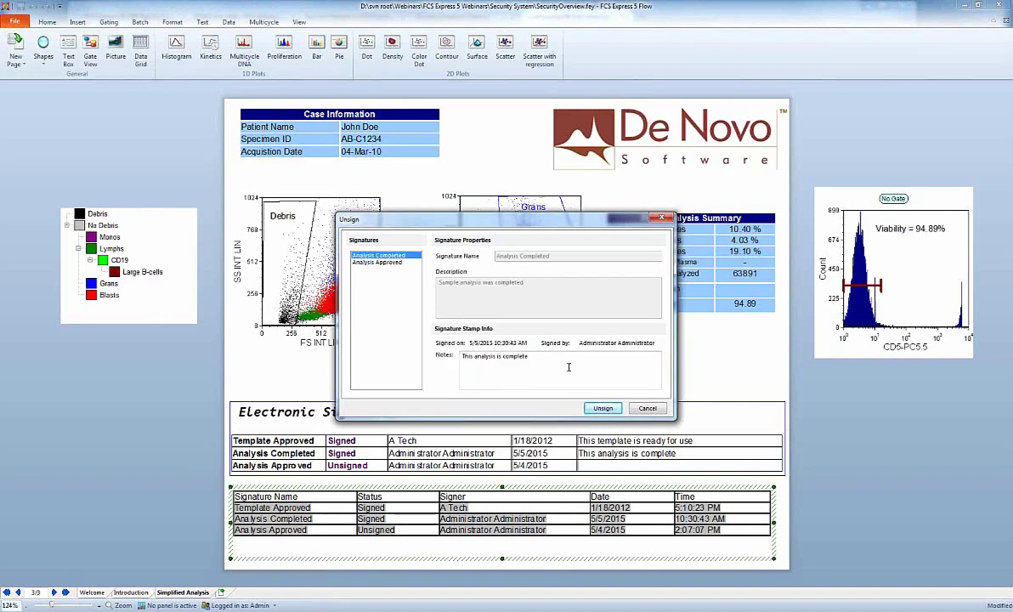
left_click(602, 409)
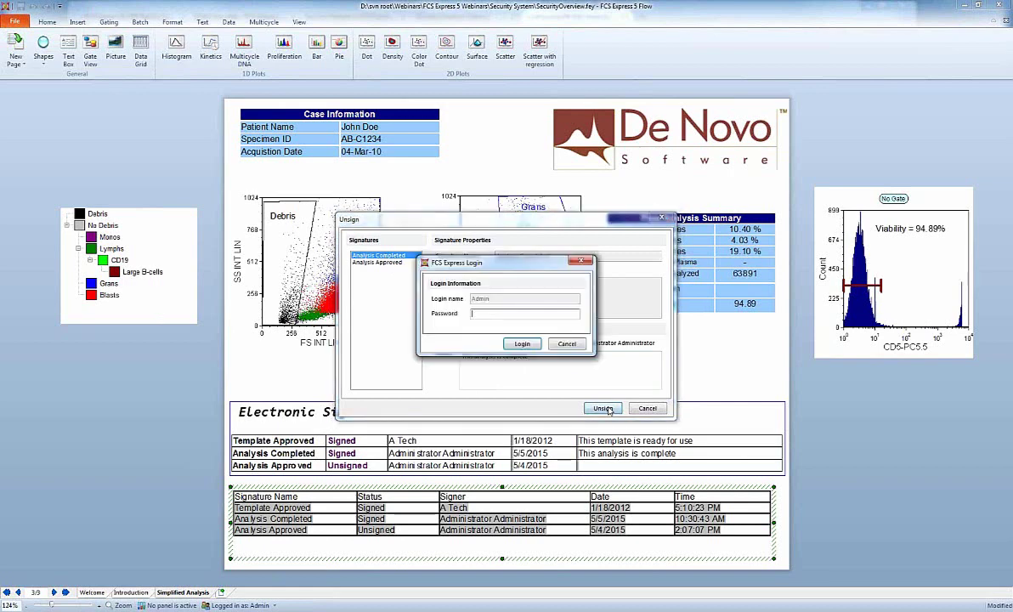
type("password")
key("Return")
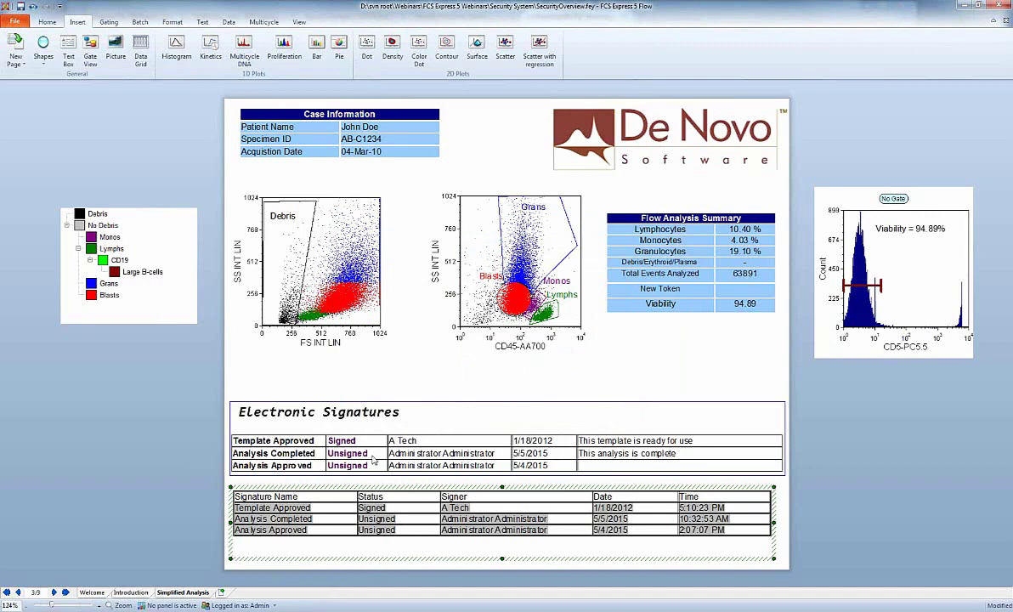
left_click(15, 23)
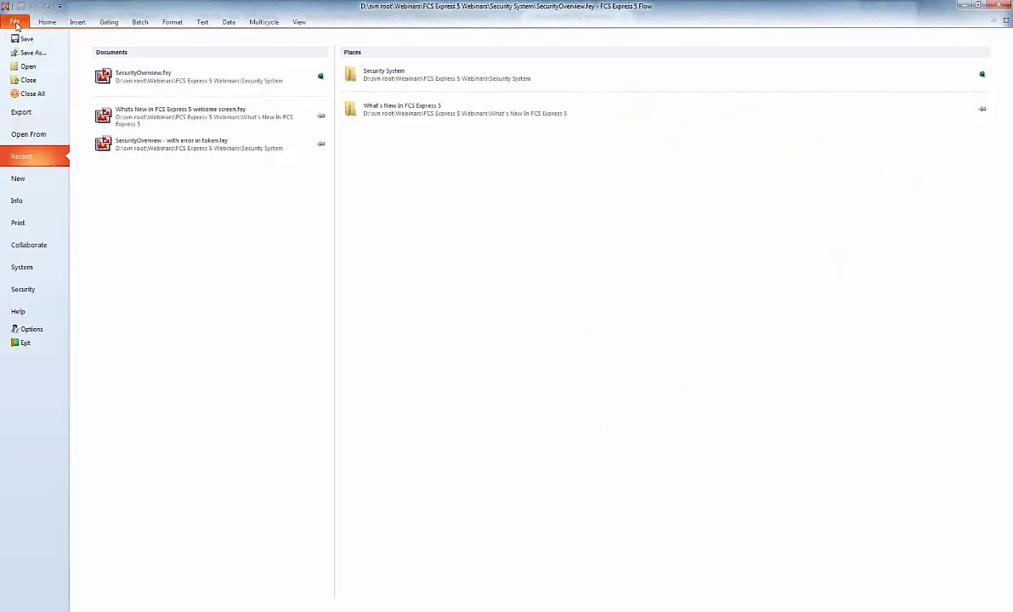
left_click(17, 200)
left_click(116, 171)
left_click_drag(362, 123, 364, 217)
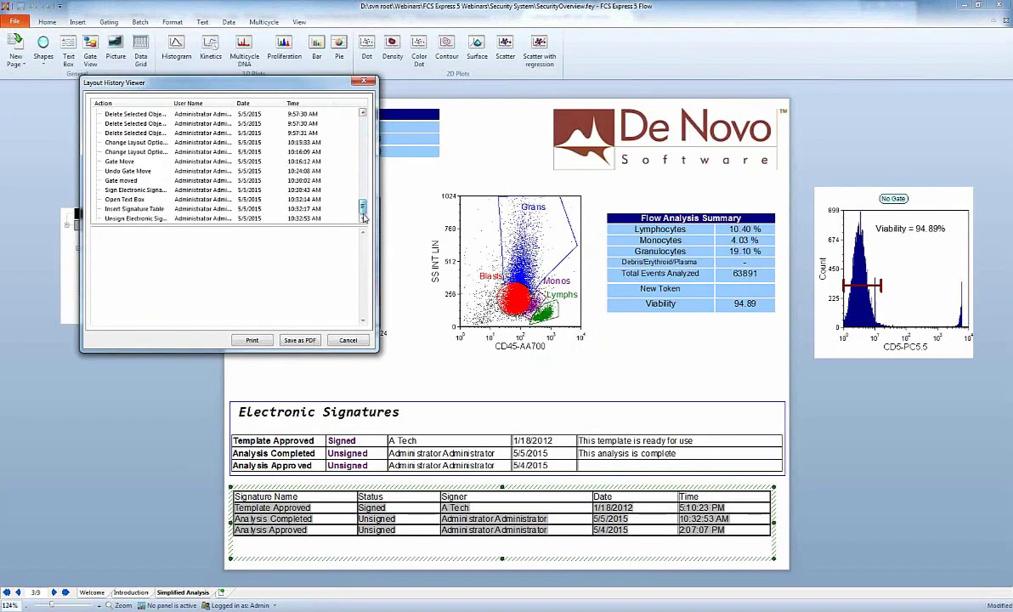
left_click(142, 217)
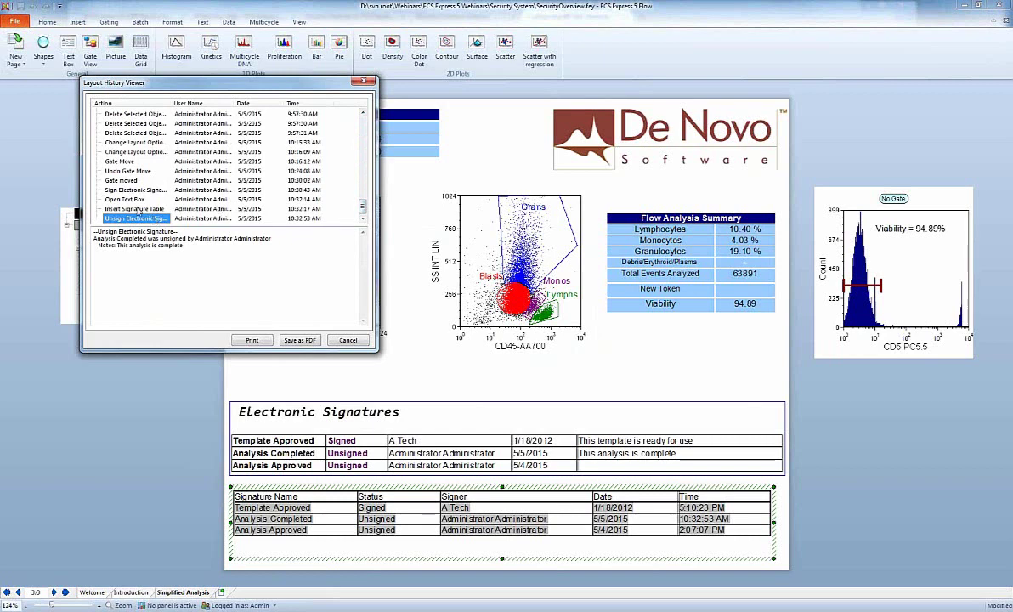
left_click(348, 341)
left_click(61, 372)
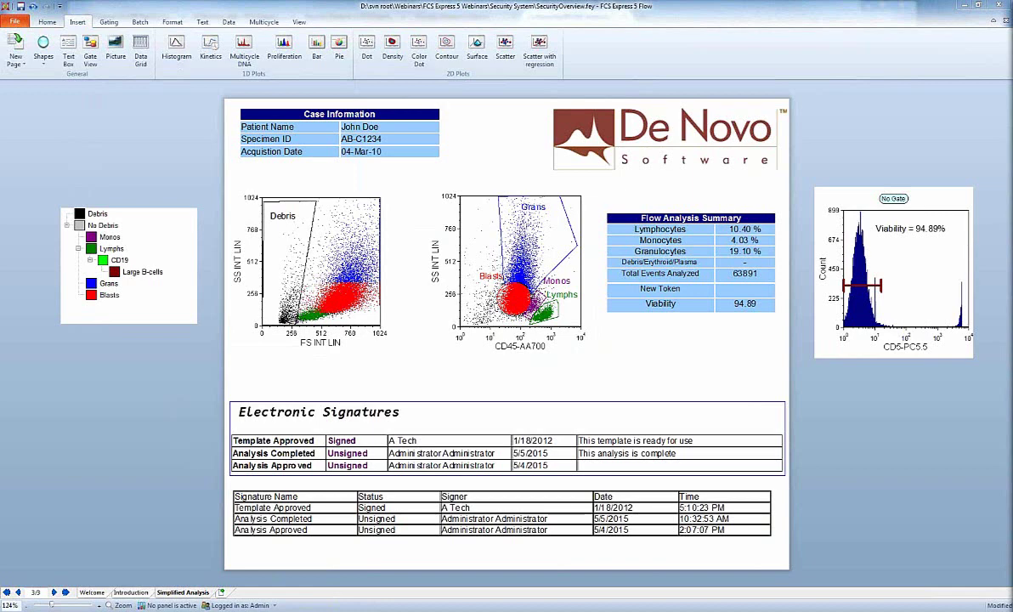
left_click(92, 593)
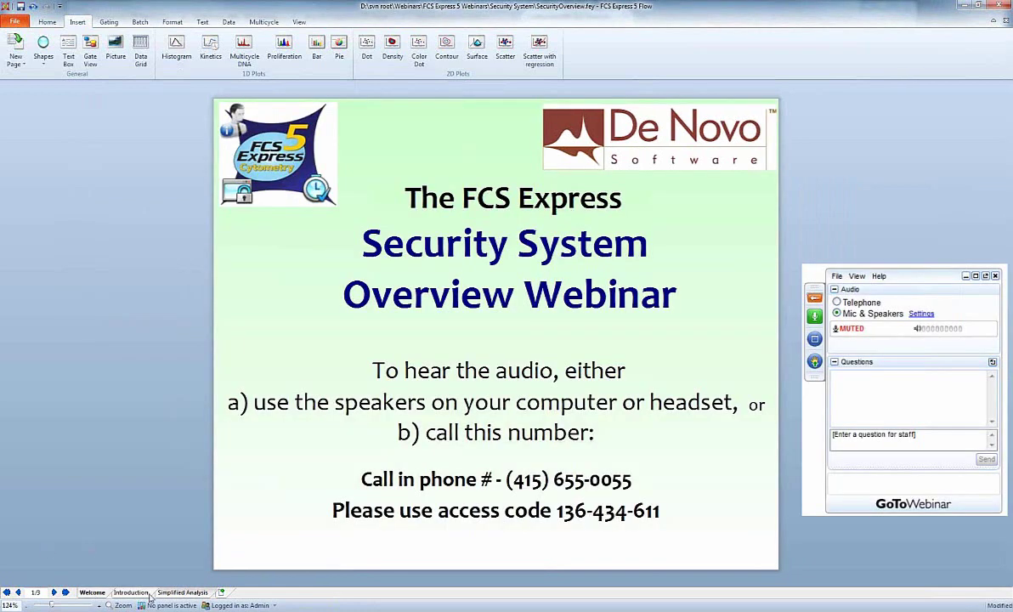
Show the Introduction page's Security System Overview slide, then bring the online manual browser forward.
left_click(130, 592)
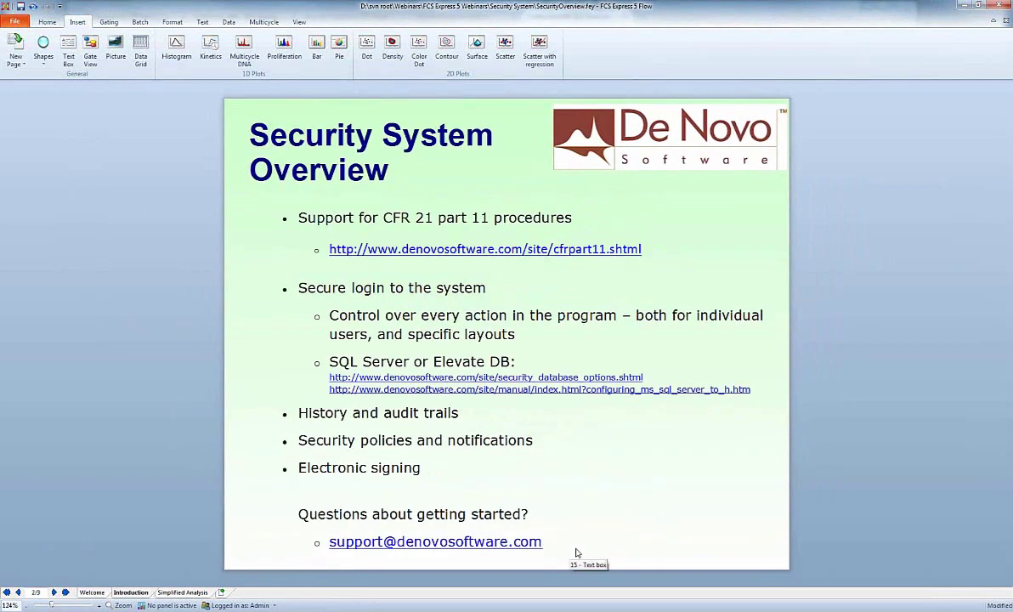
left_click(574, 550)
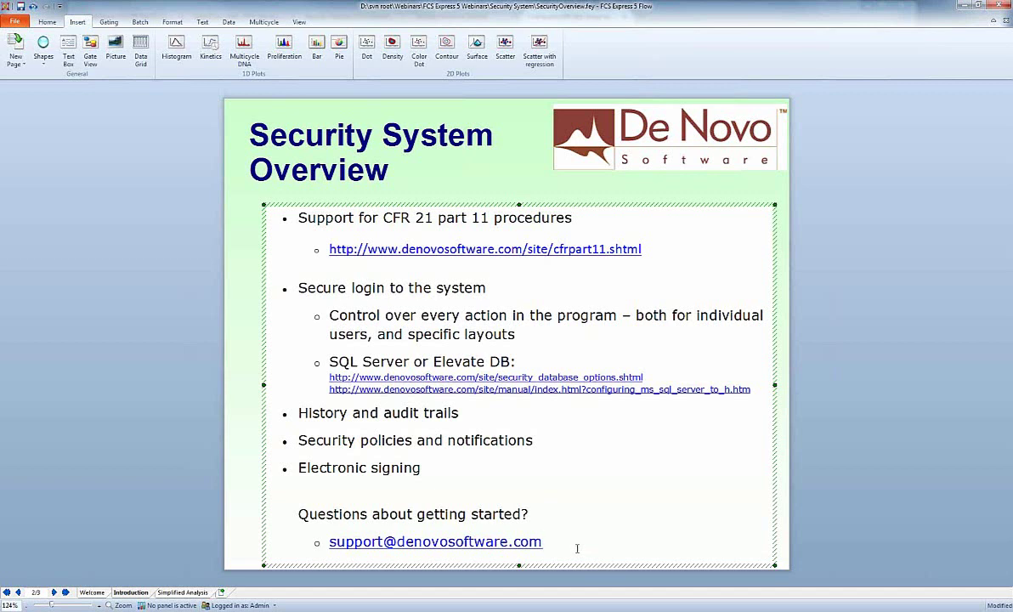
left_click(865, 532)
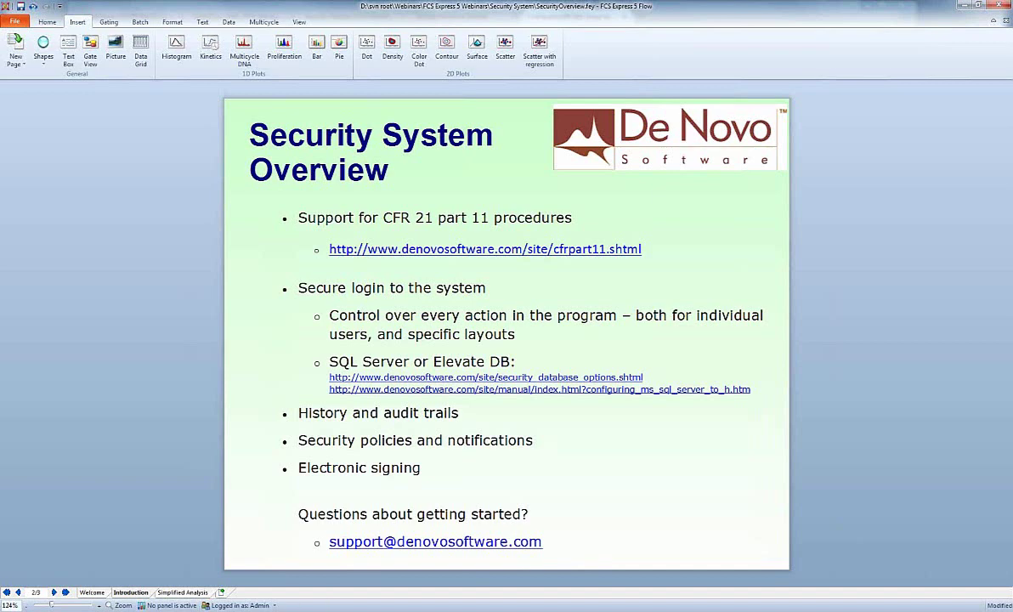
mouse_move(288, 611)
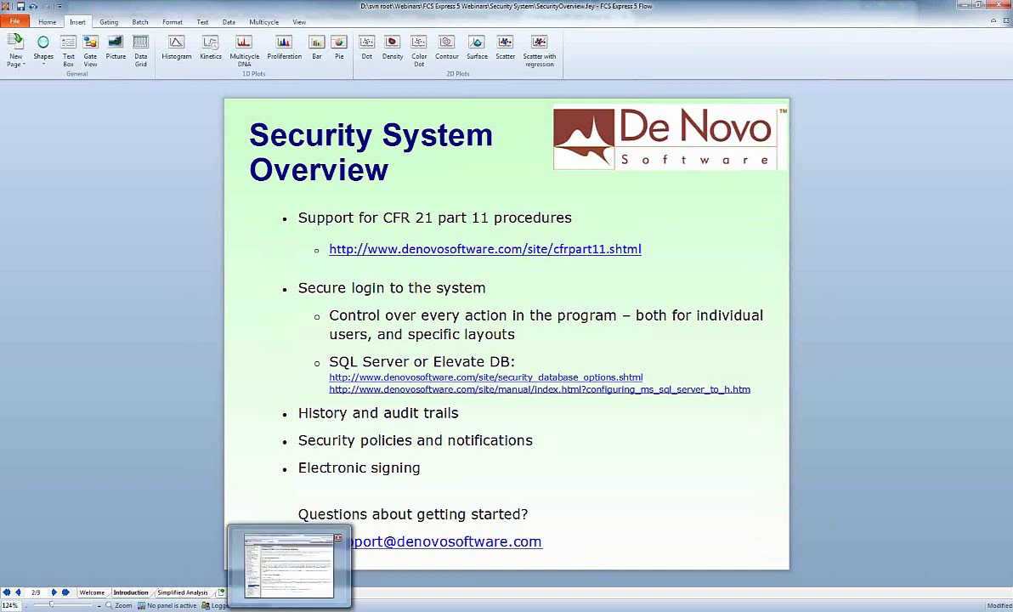
left_click(289, 565)
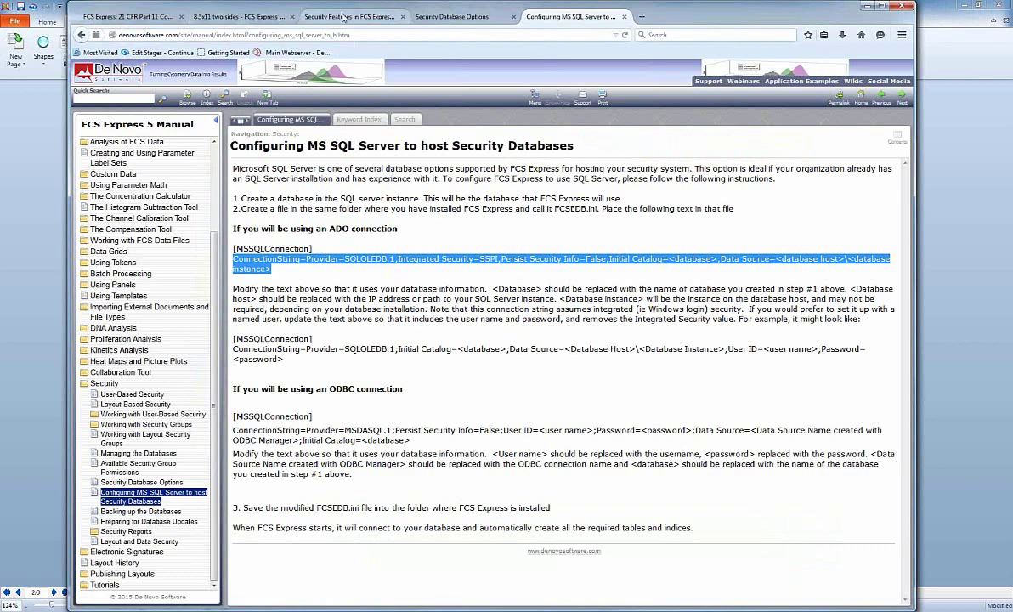
left_click(344, 17)
mouse_move(276, 139)
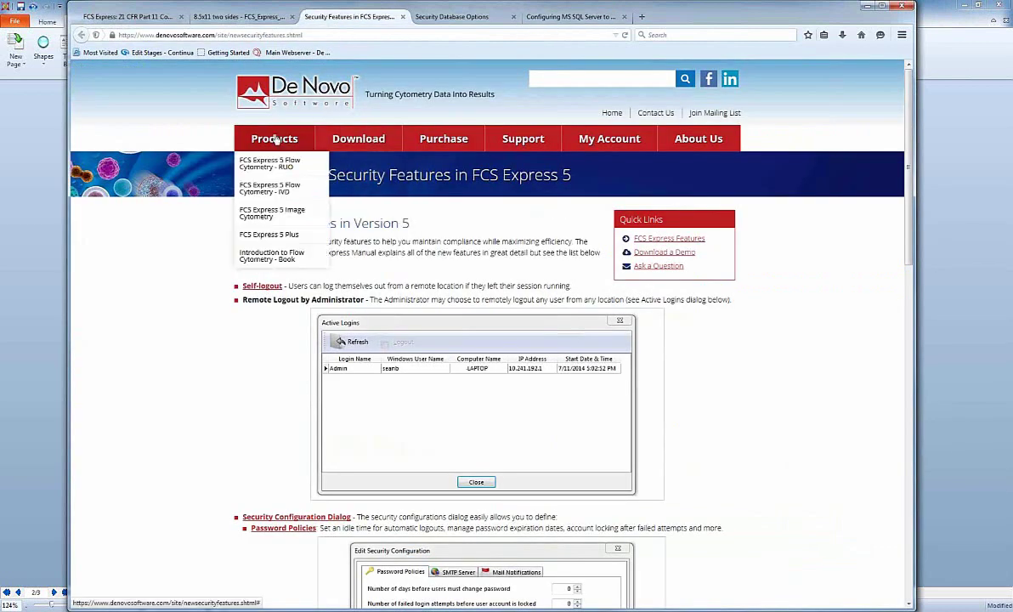
left_click(264, 83)
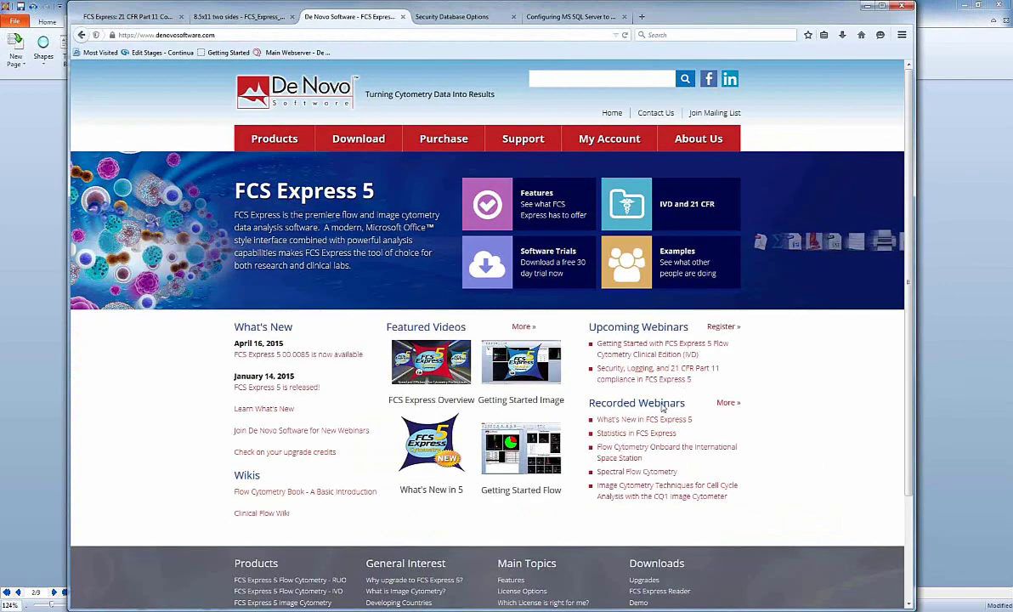
left_click(720, 405)
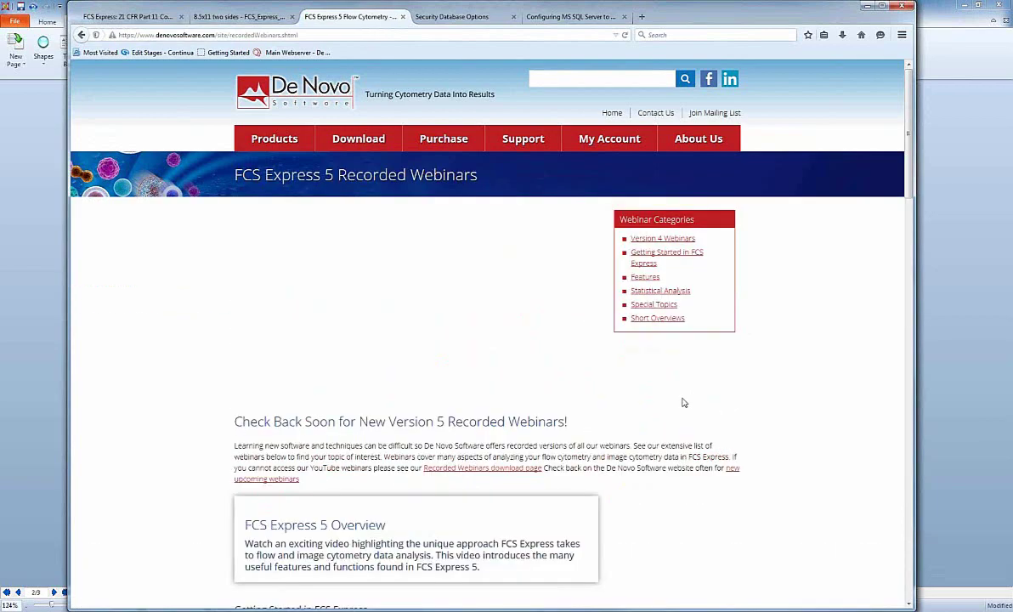
scroll(682, 402, "down", 5)
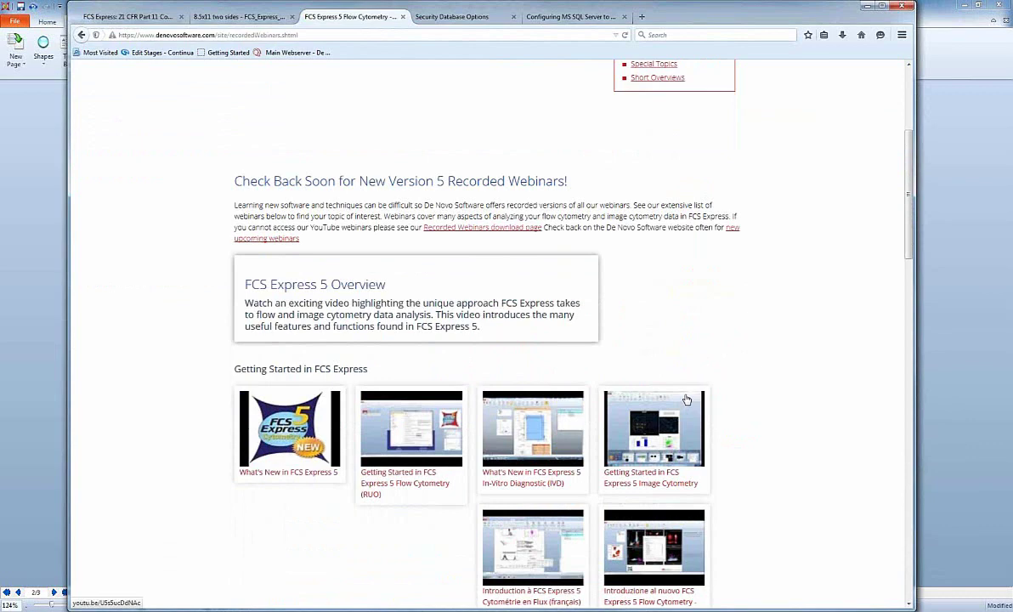
left_click(938, 91)
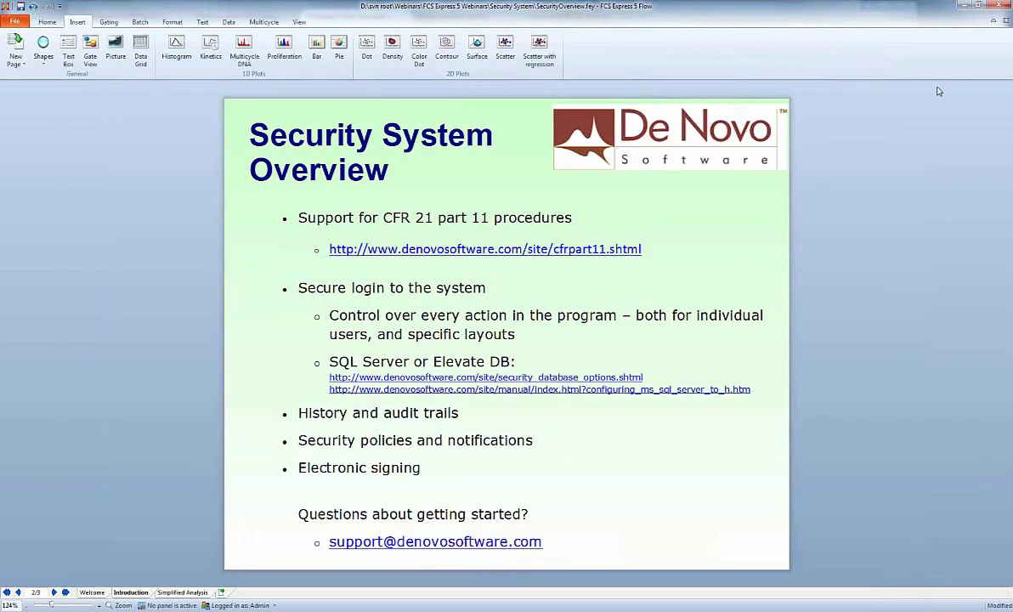